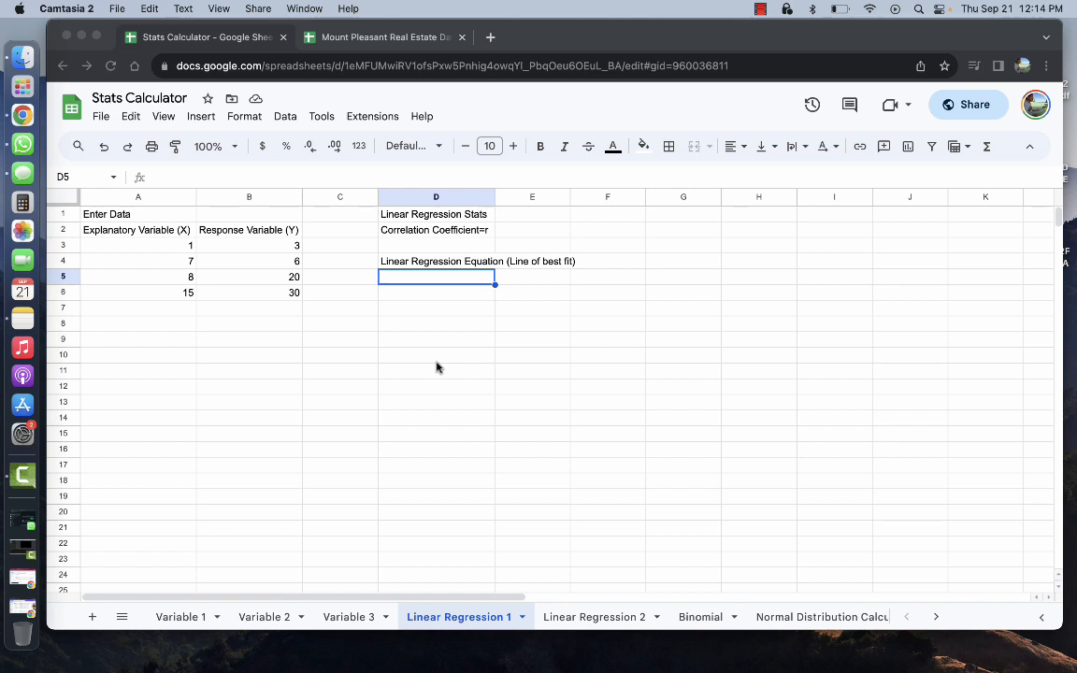
Look through the Variable 1–3 and Linear Regression 2 sheets, ending on Linear Regression 1
left_click(177, 620)
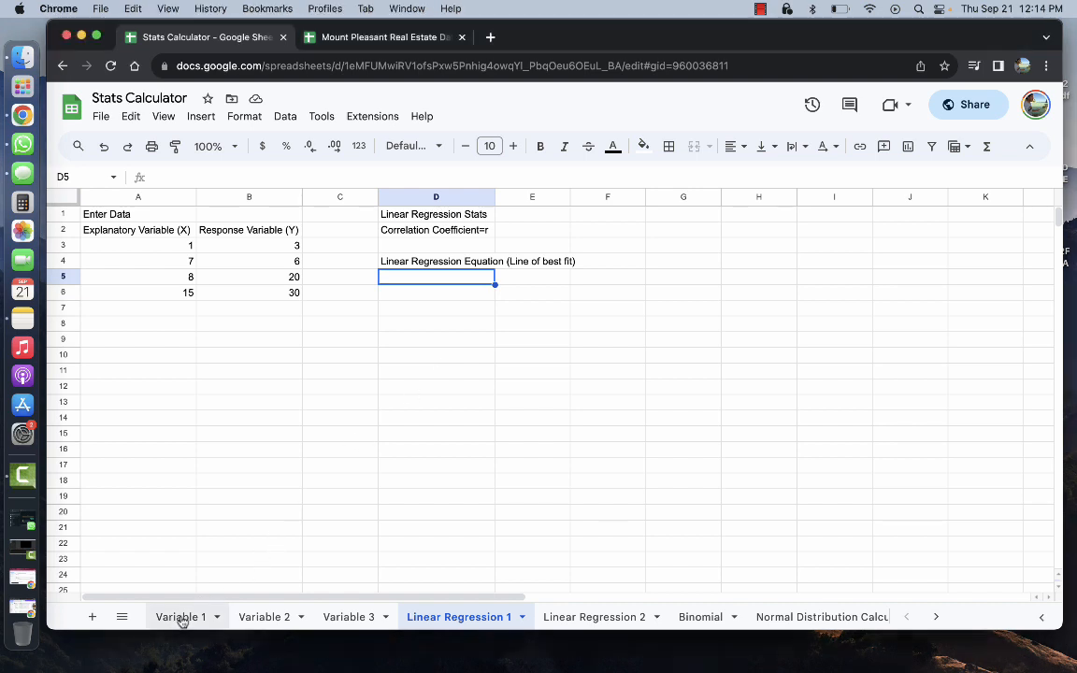
left_click(183, 621)
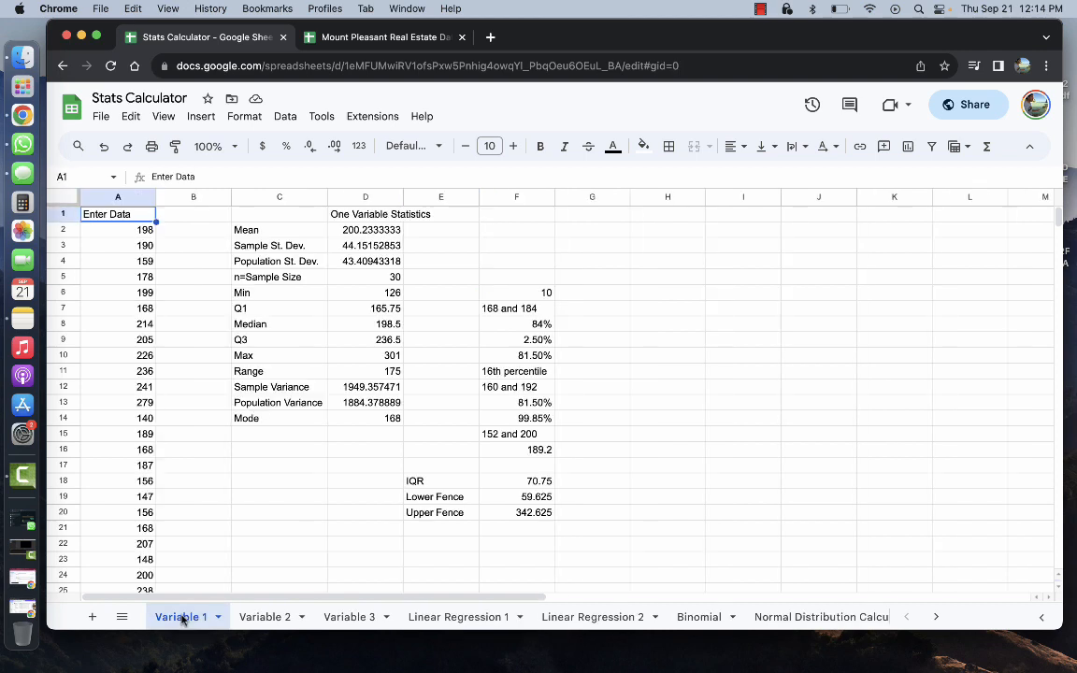
left_click(263, 618)
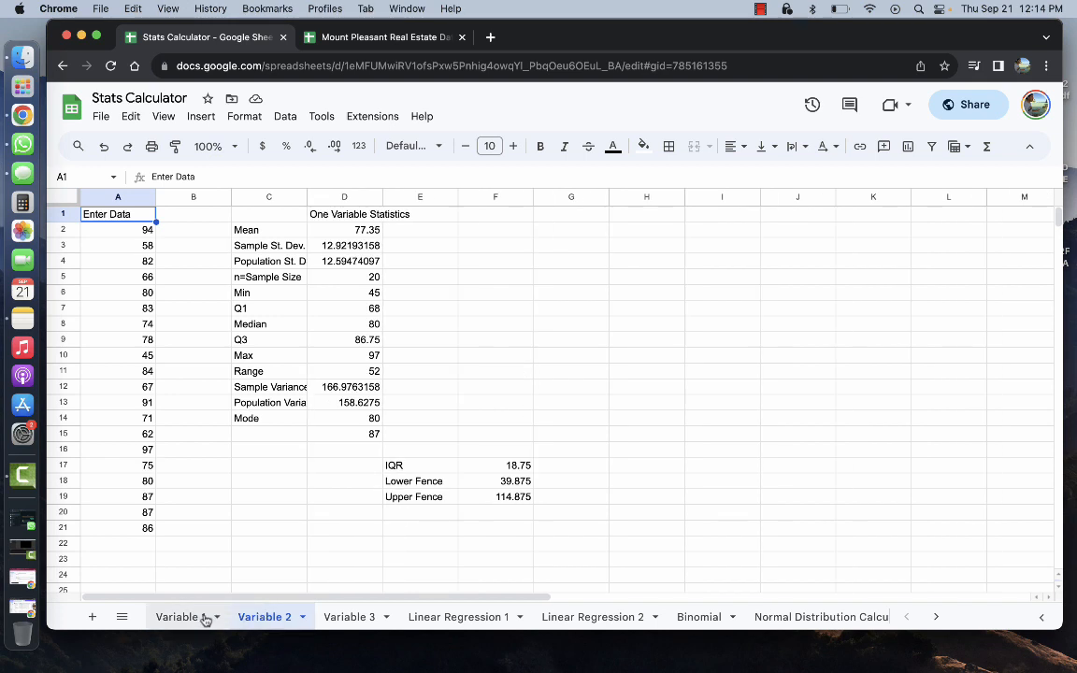
left_click(340, 618)
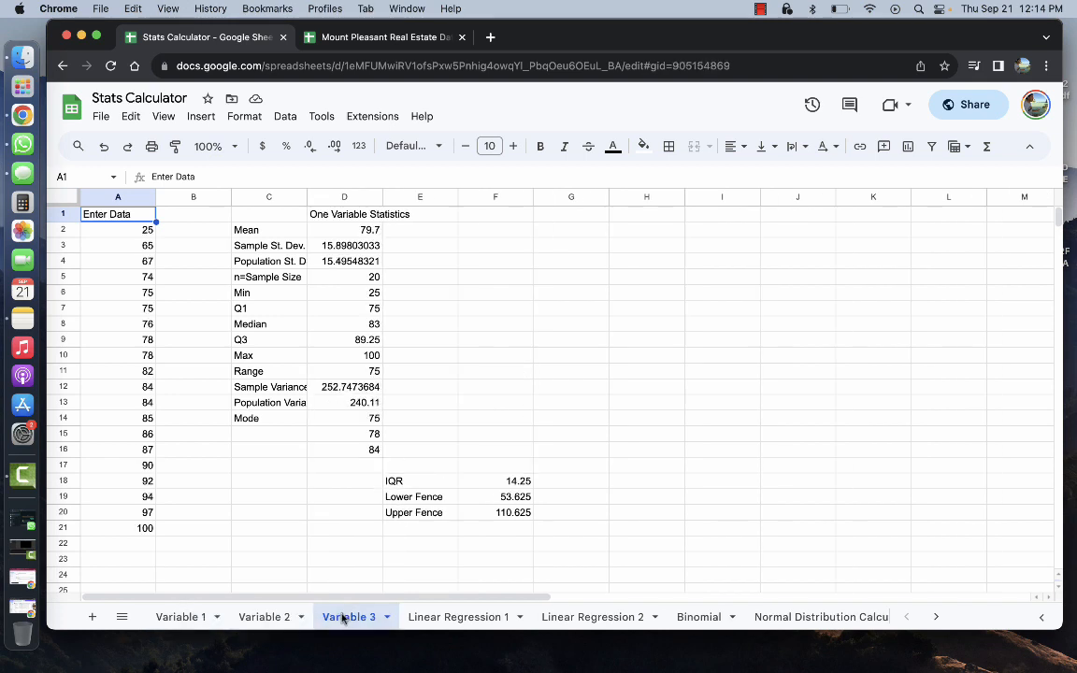
left_click(271, 615)
left_click(176, 618)
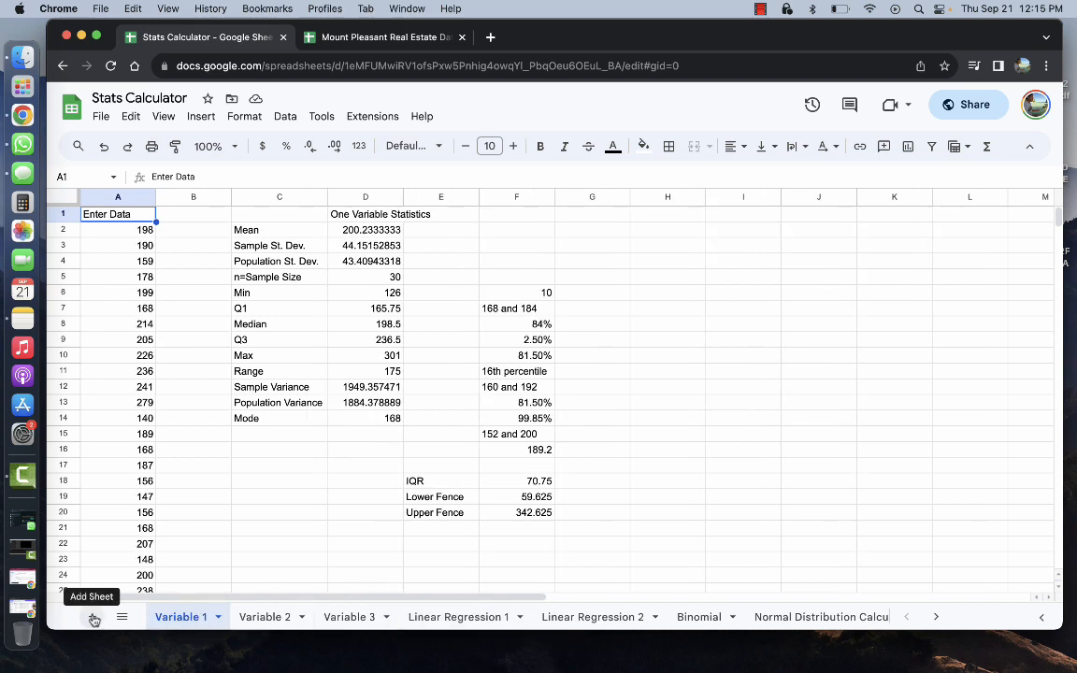
left_click(439, 617)
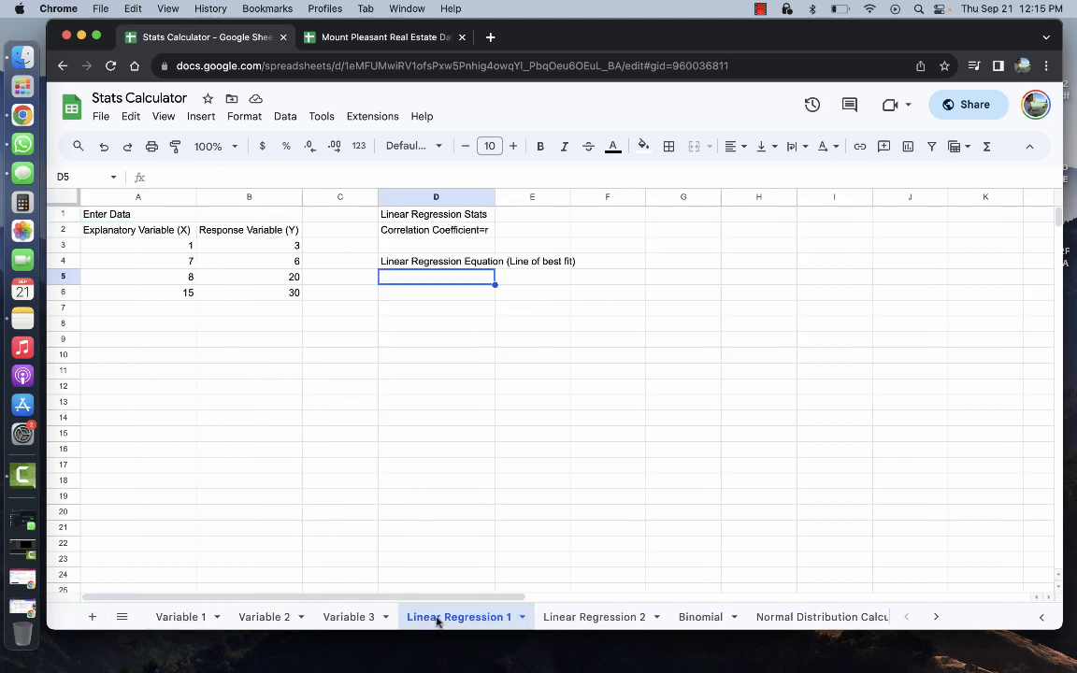
left_click(567, 619)
left_click(478, 621)
Zoom the Linear Regression 1 sheet to 125%, then to 150%
left_click(234, 147)
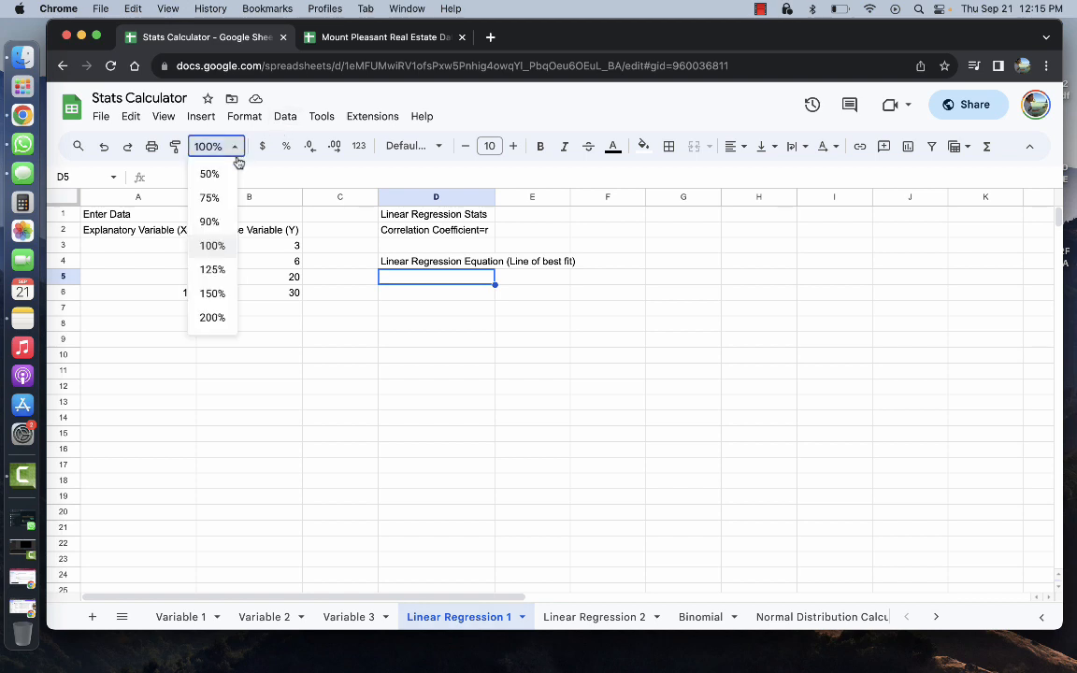
left_click(213, 270)
left_click(224, 148)
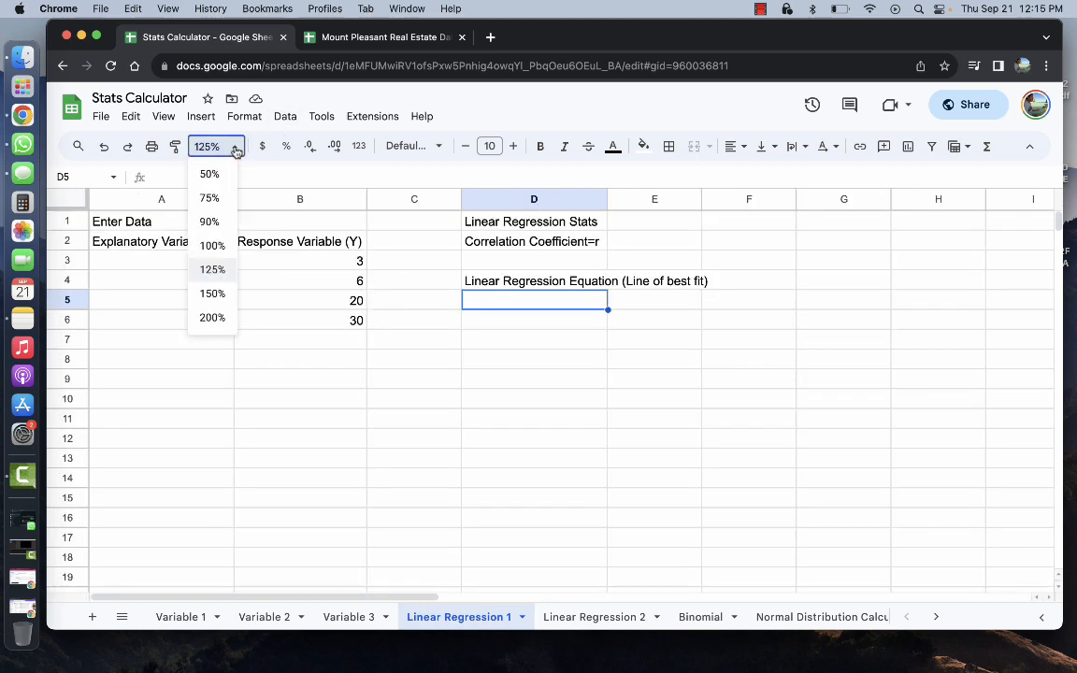
left_click(220, 291)
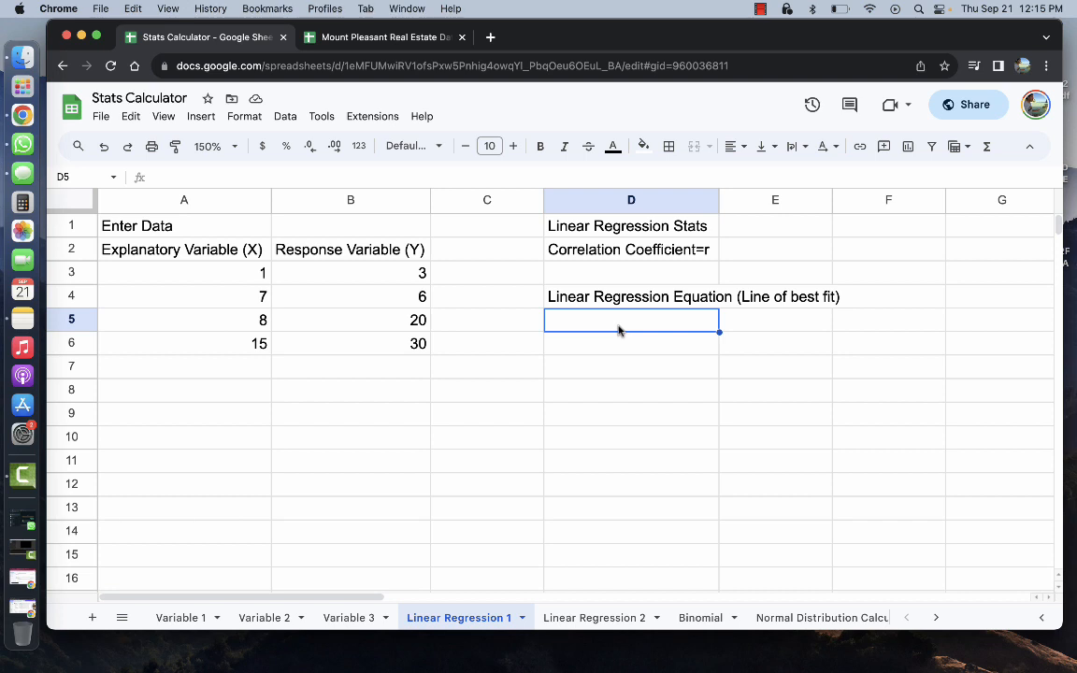
Enter the label y= in D5 and right-align it
type("y=")
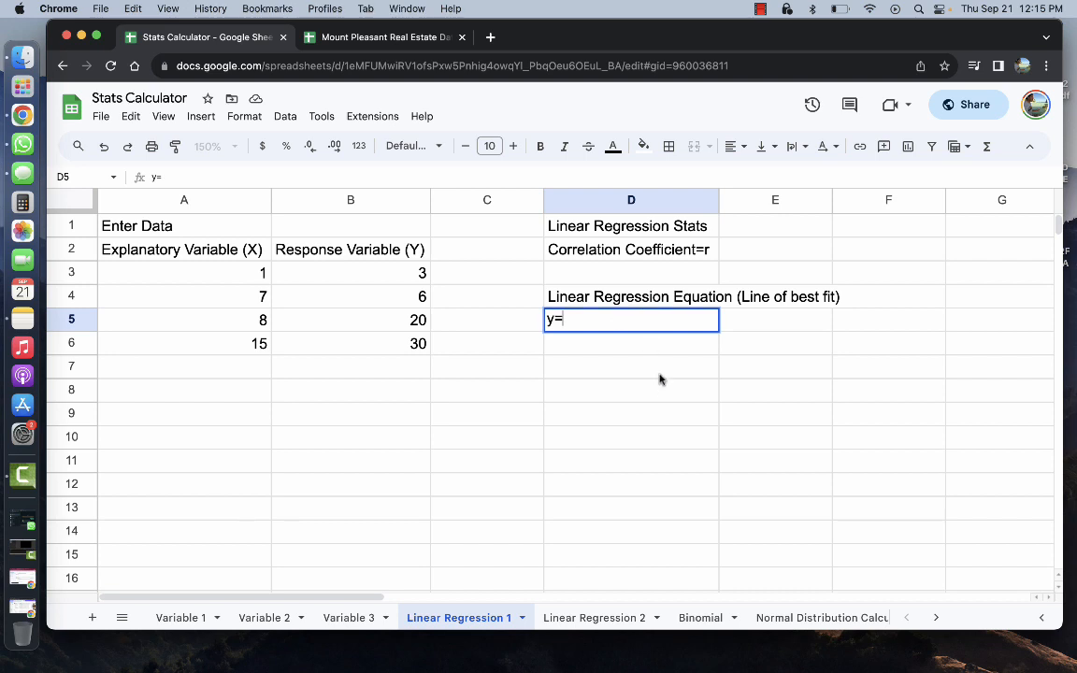
key("Return")
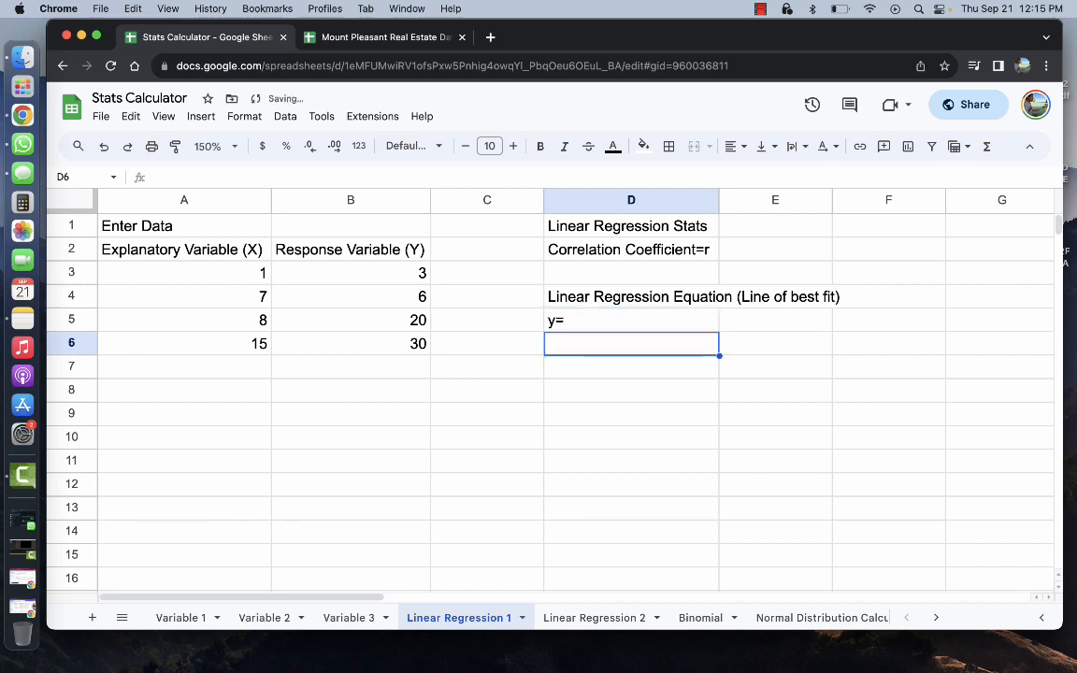
left_click(596, 321)
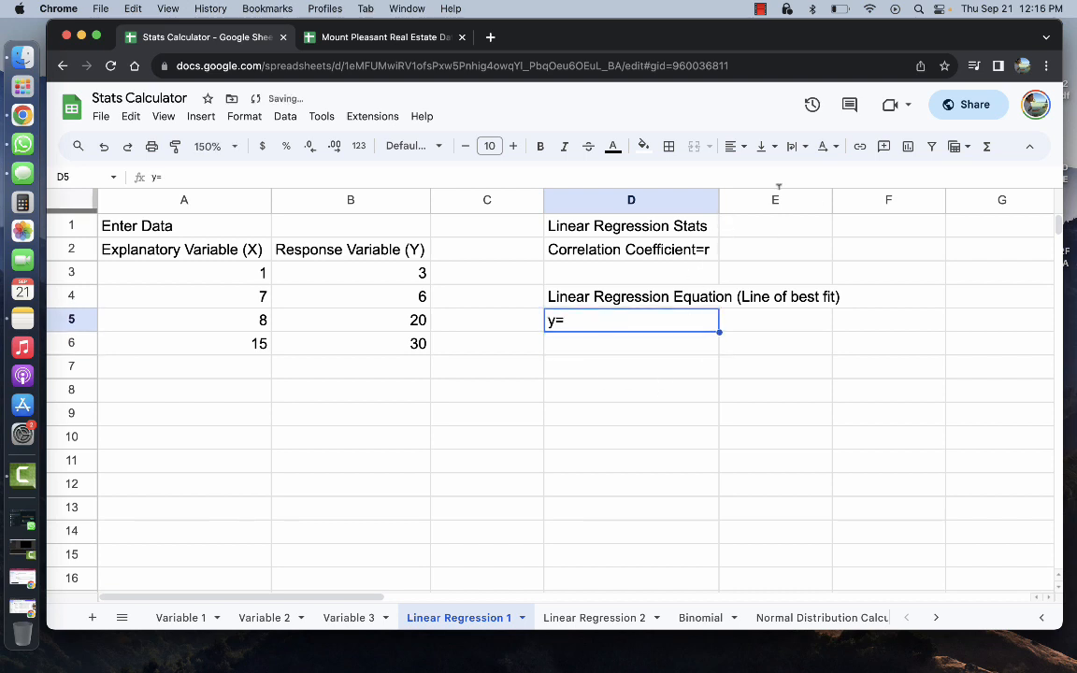
left_click(745, 148)
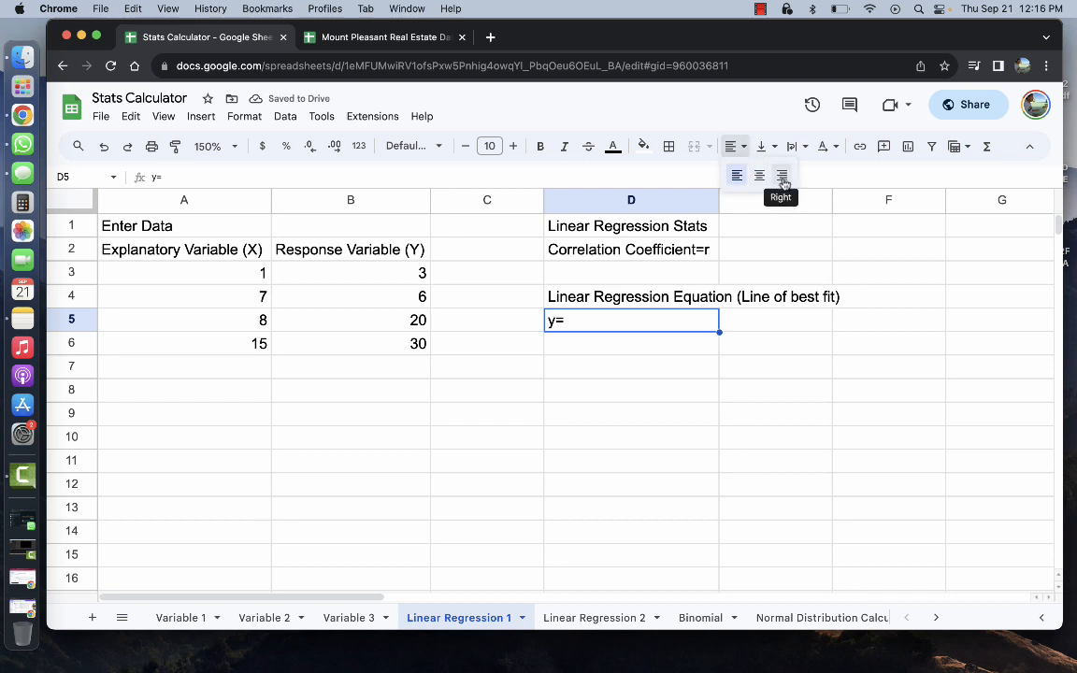
left_click(781, 174)
Narrow column E beside the y= label
left_click(753, 321)
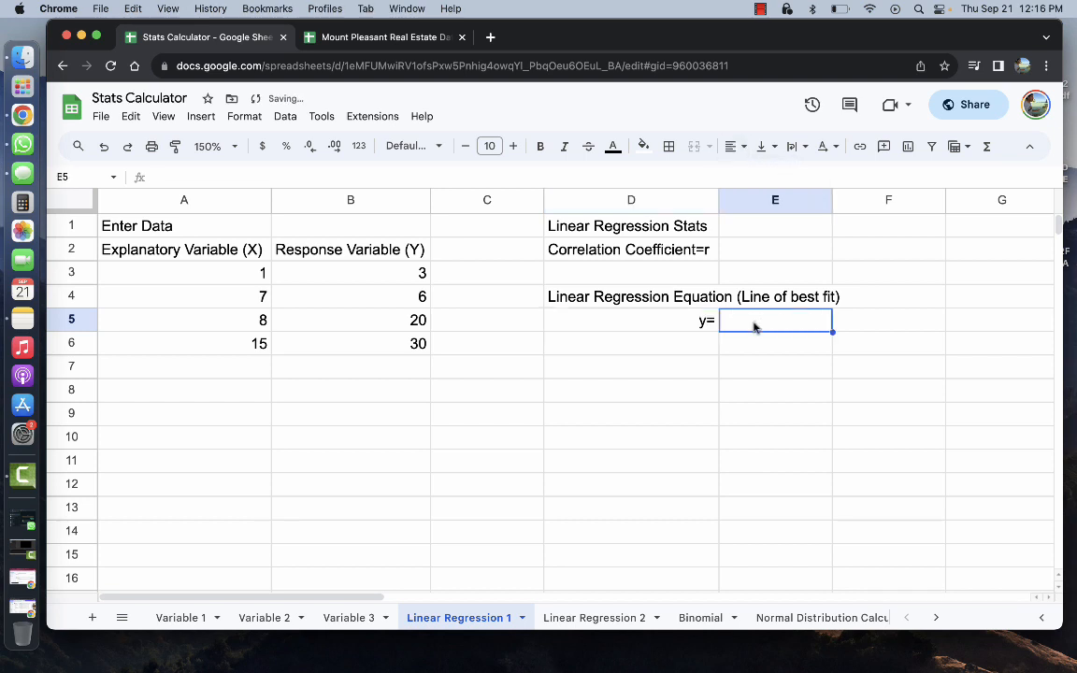
scroll(755, 325, "right", 3)
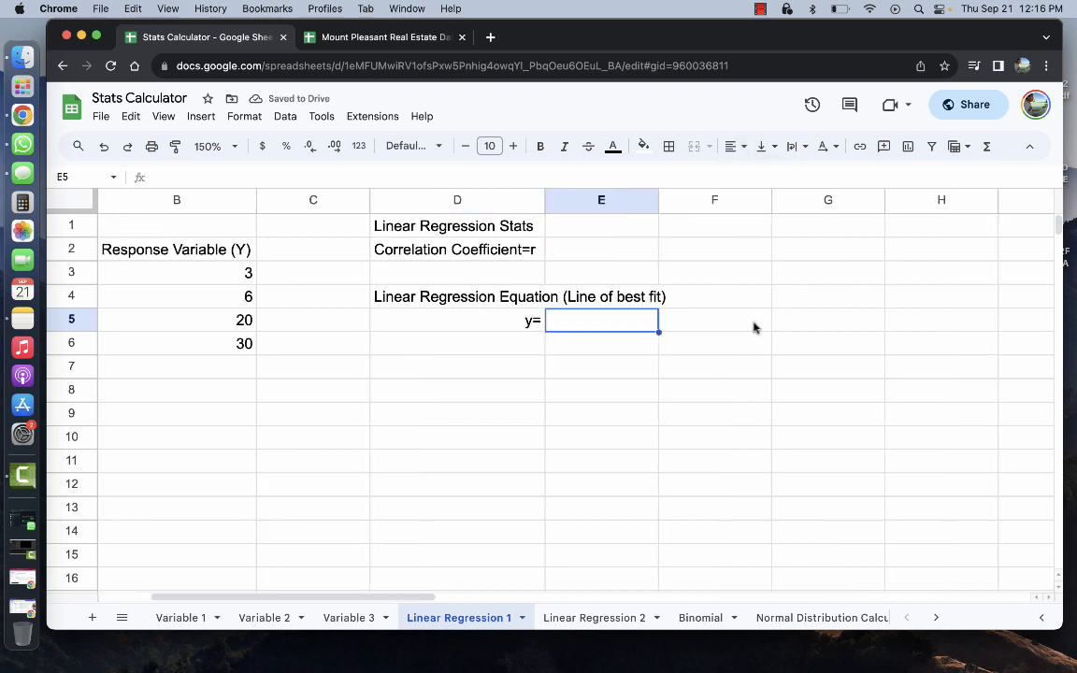
left_click_drag(658, 201, 619, 205)
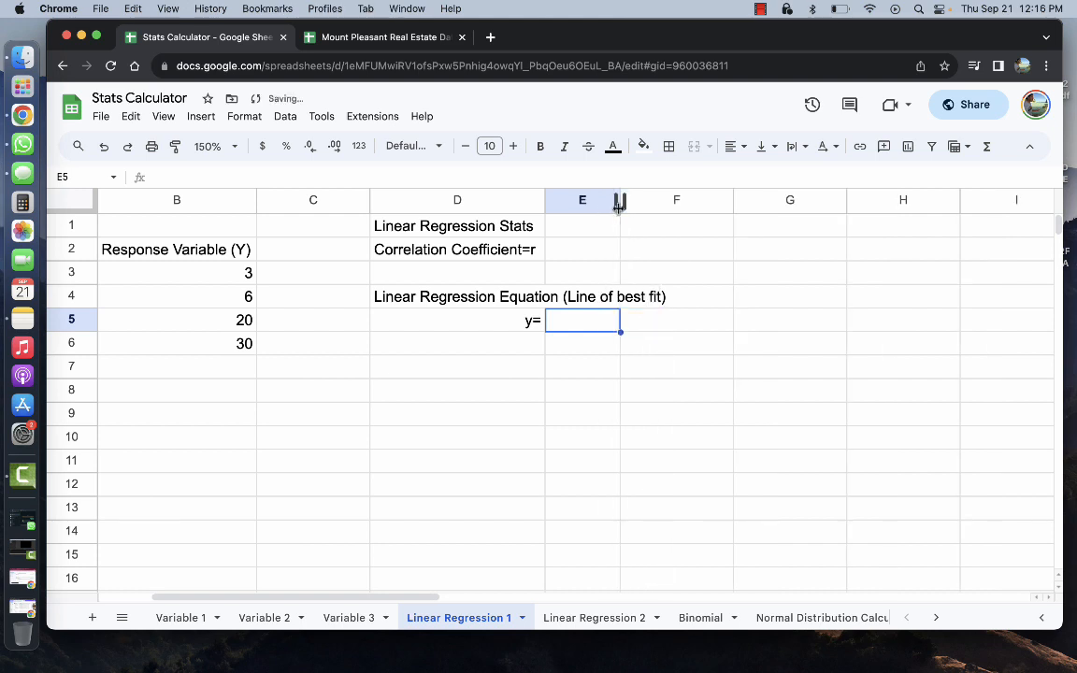
left_click(628, 323)
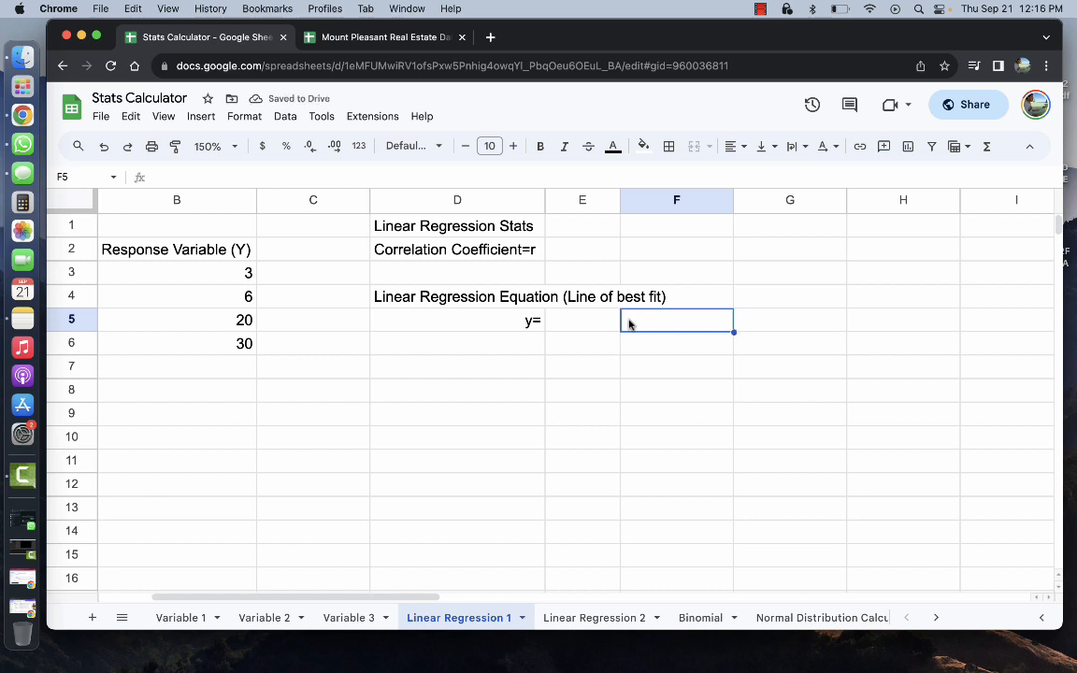
left_click(563, 320)
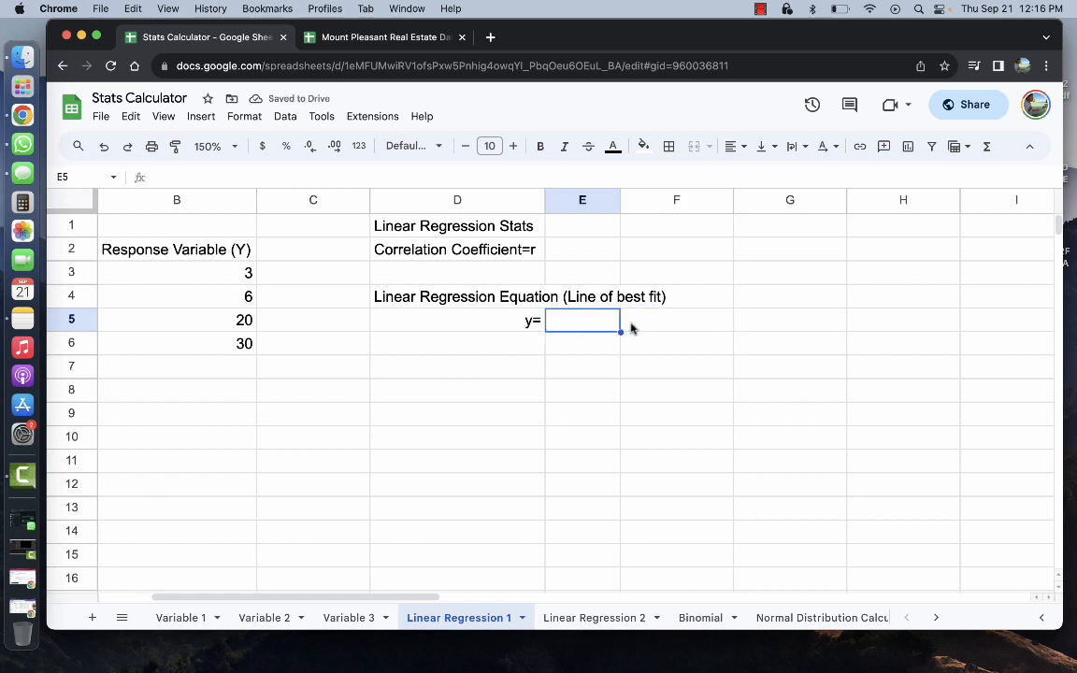
left_click(629, 324)
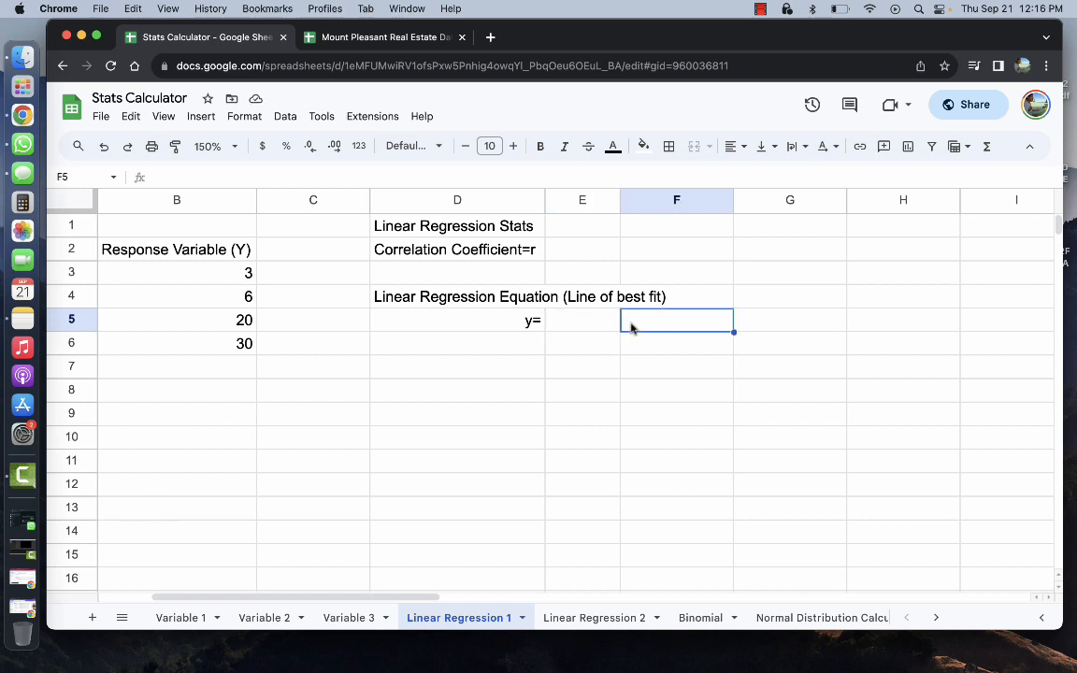
Enter x + in F5 and narrow column F to fit it
type("x")
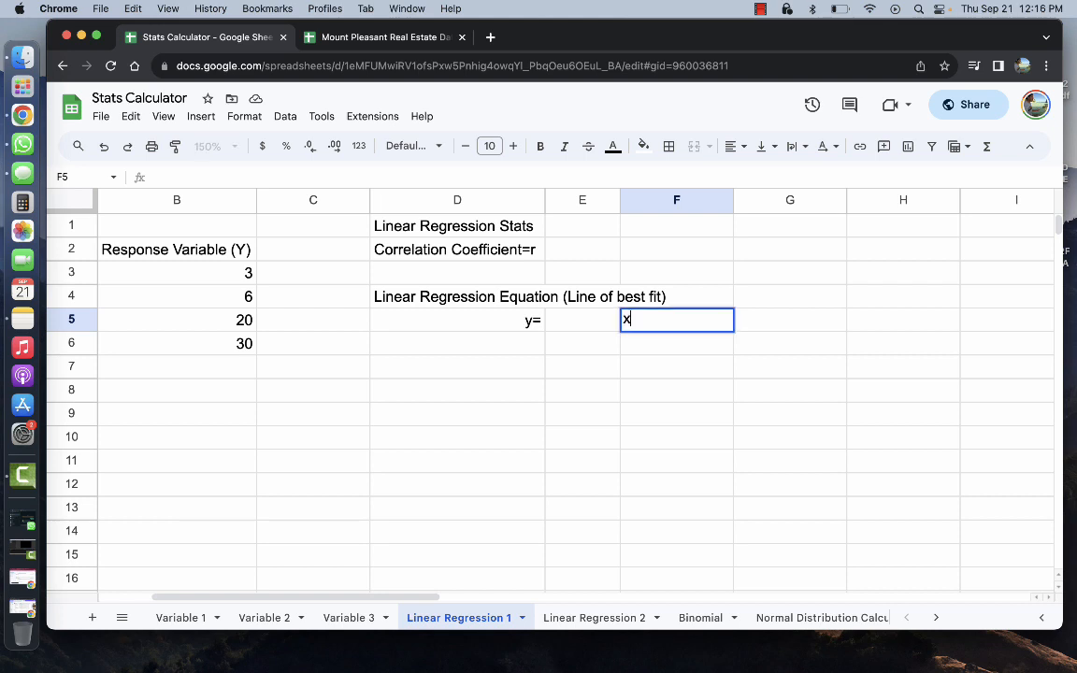
type(" +")
left_click_drag(731, 200, 648, 202)
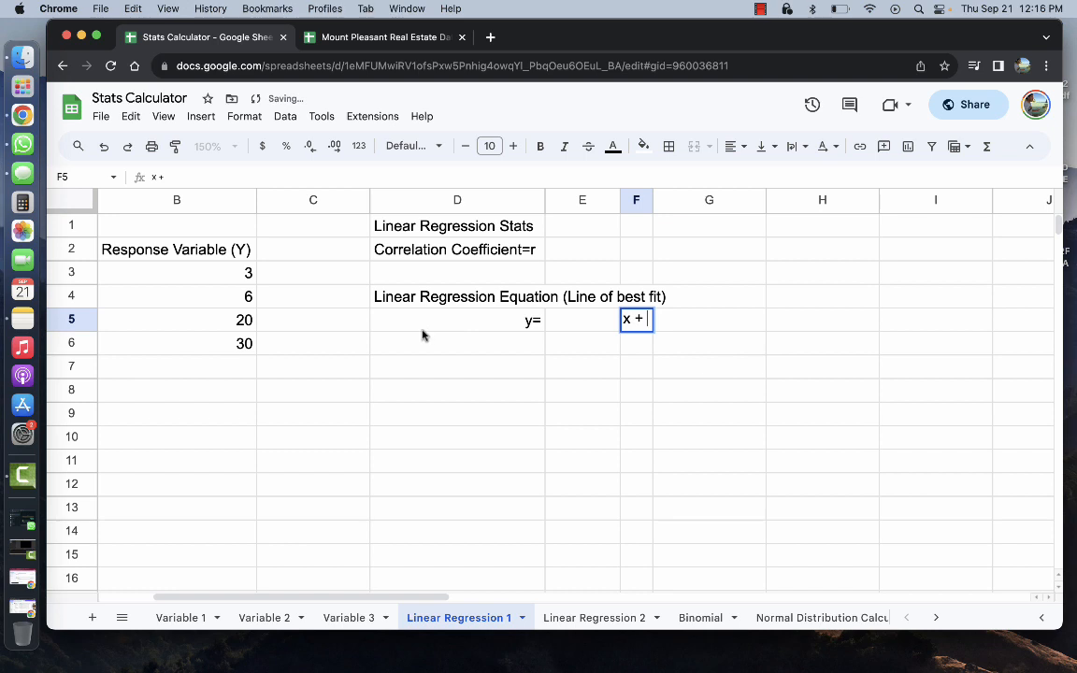
scroll(420, 336, "left", 3)
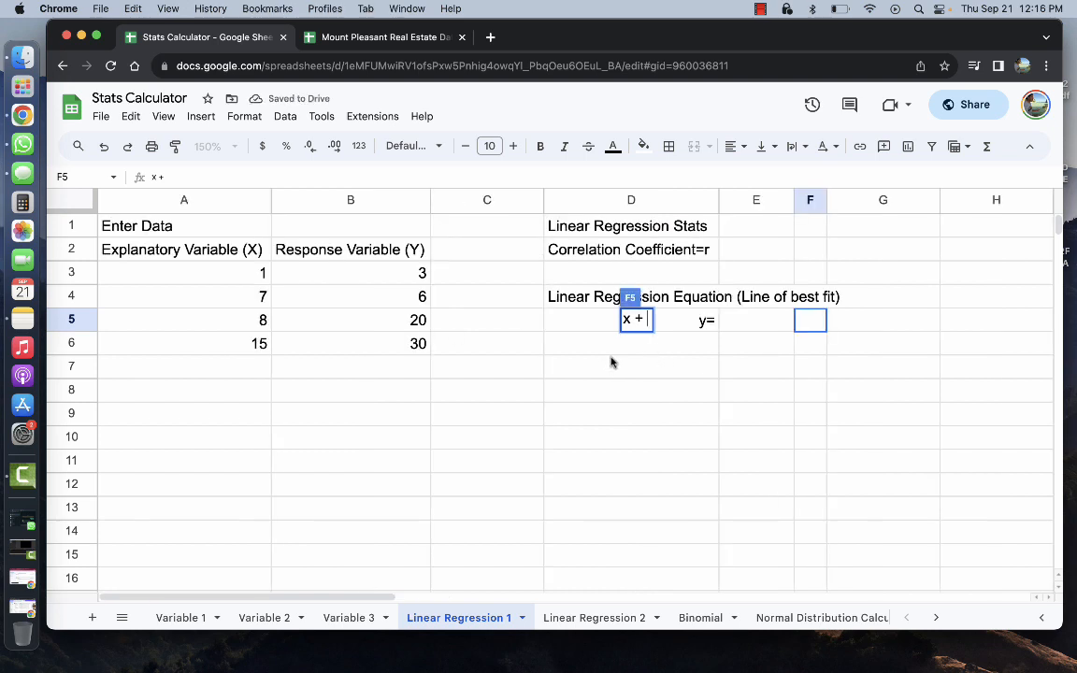
key("Return")
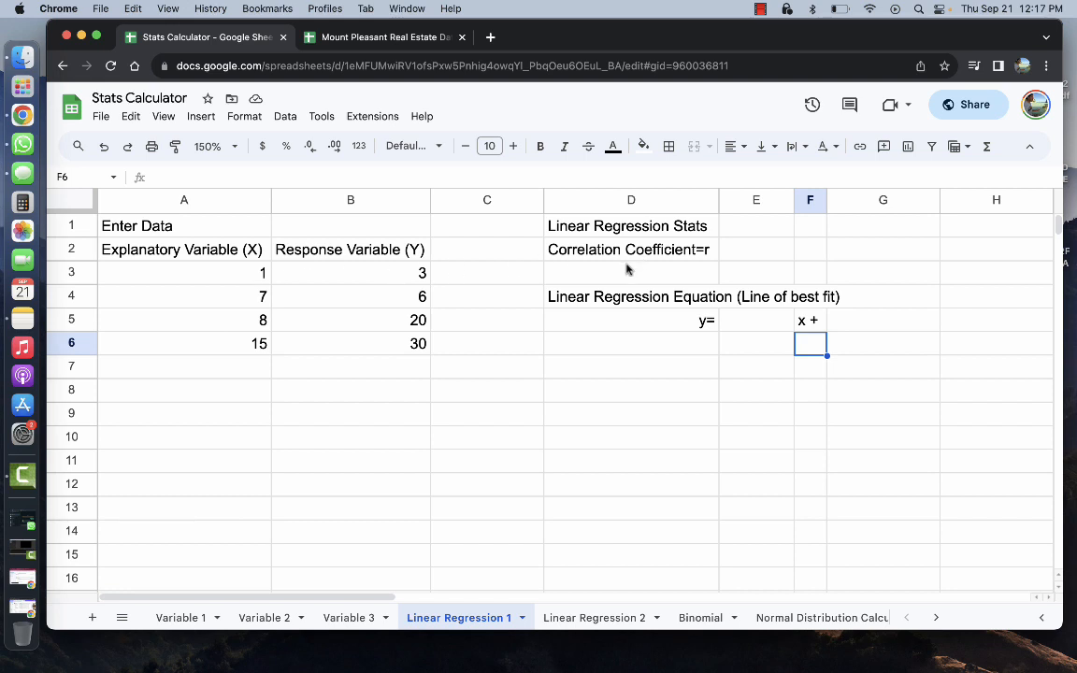
left_click(580, 275)
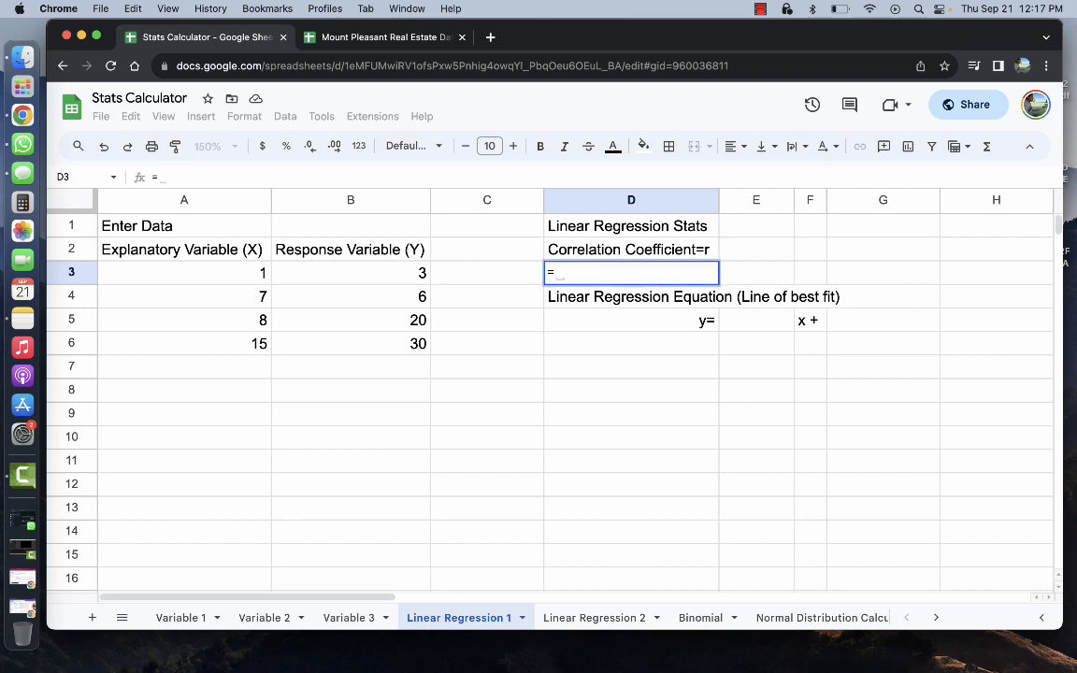
Enter =CORREL(B3:B1000,A3:A1000) in D3, giving r = 0.9133041968
type("Corre")
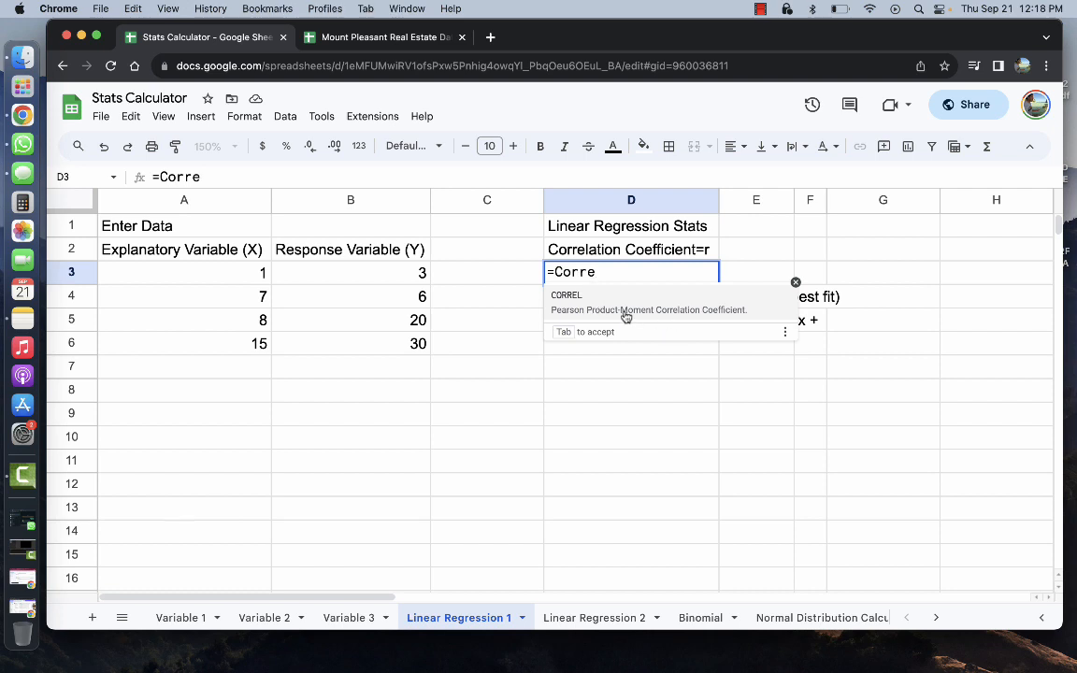
key("Tab")
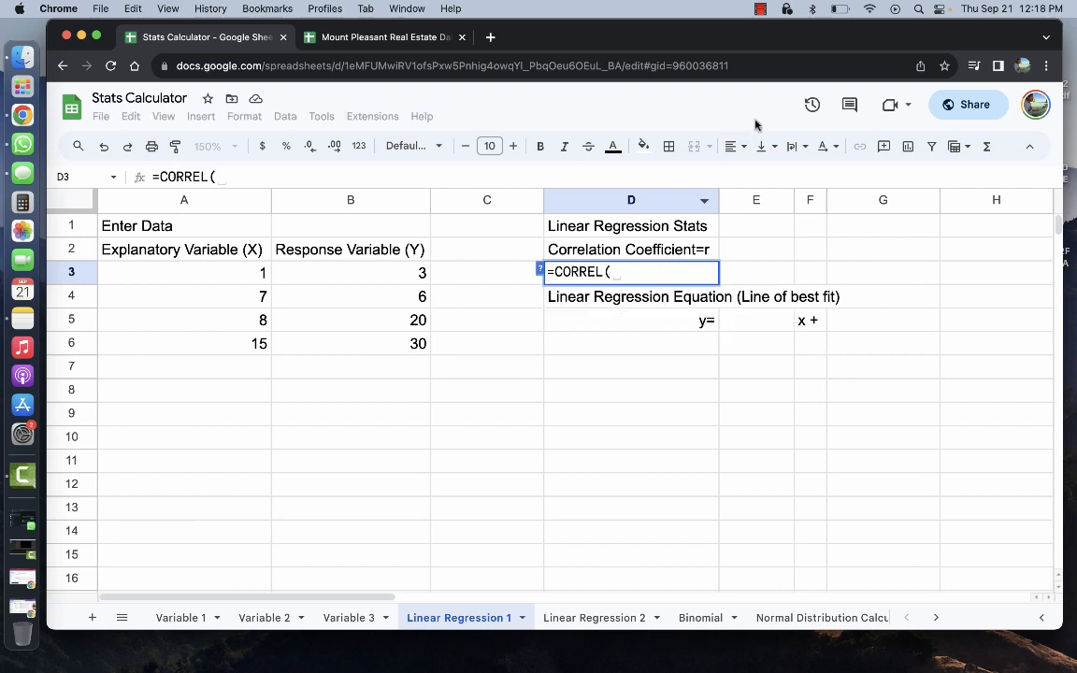
left_click(760, 12)
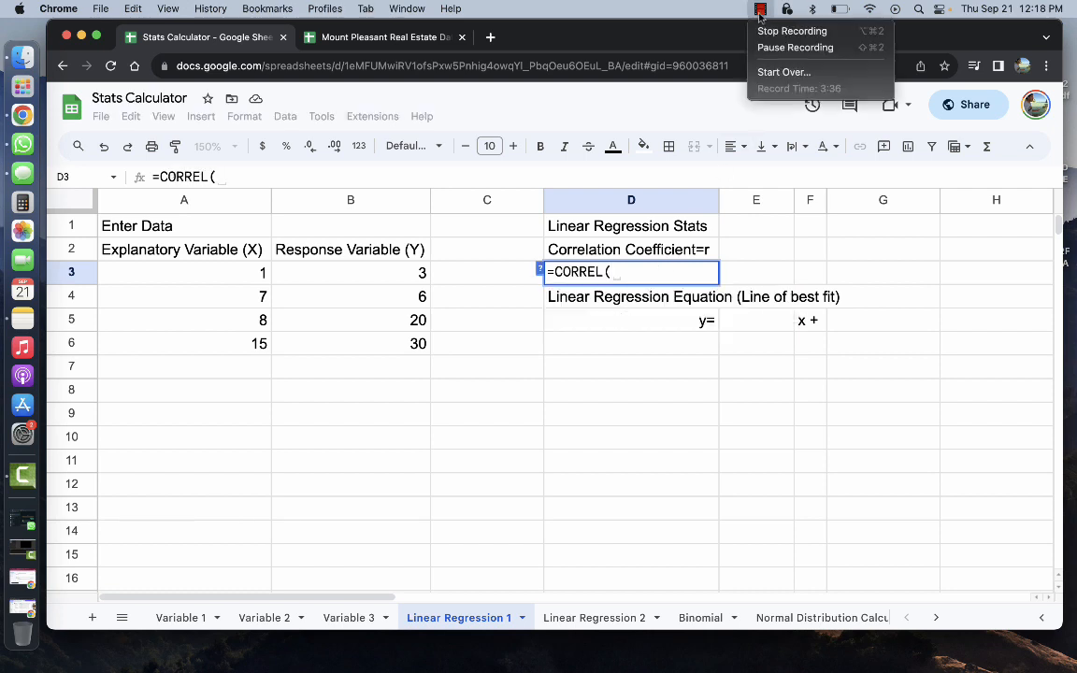
left_click(794, 47)
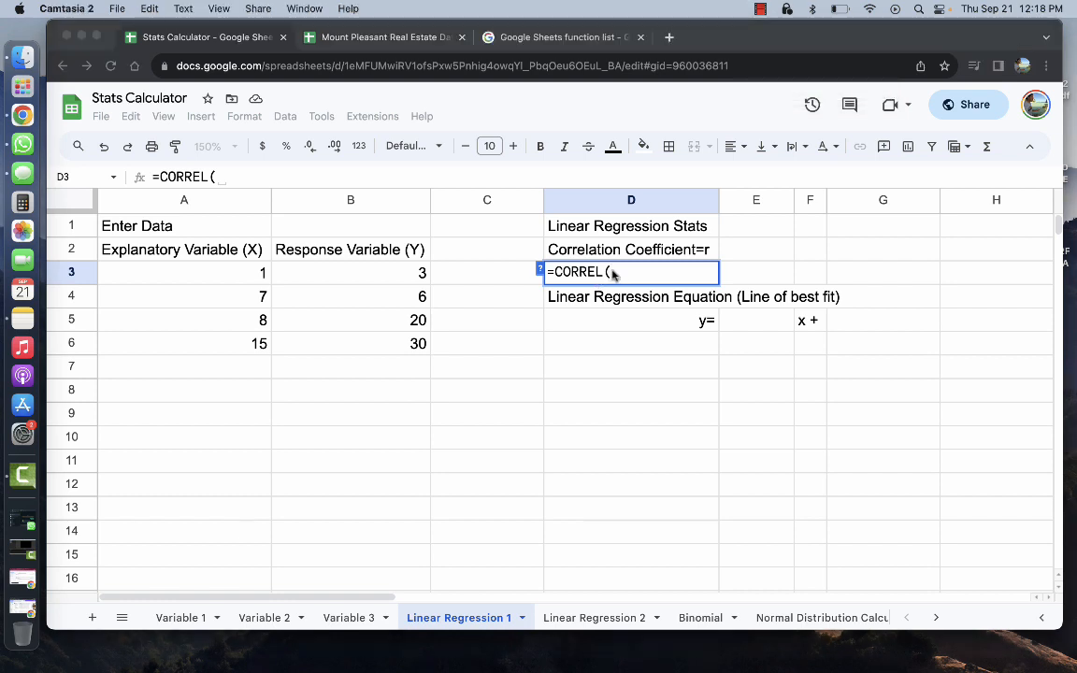
left_click(616, 273)
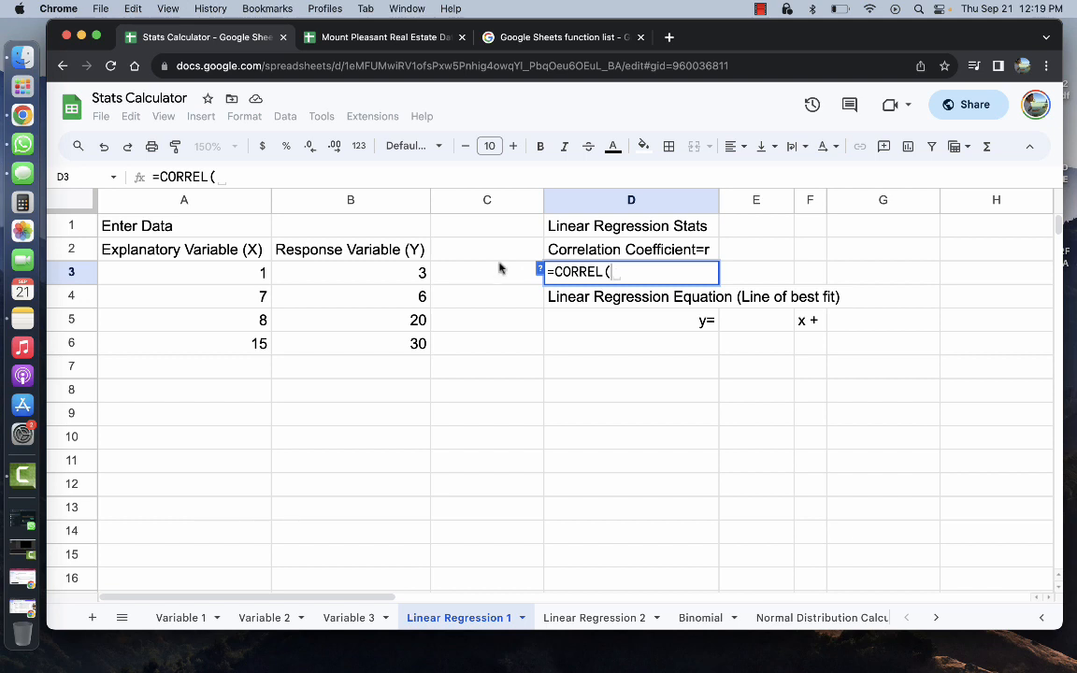
left_click(393, 272)
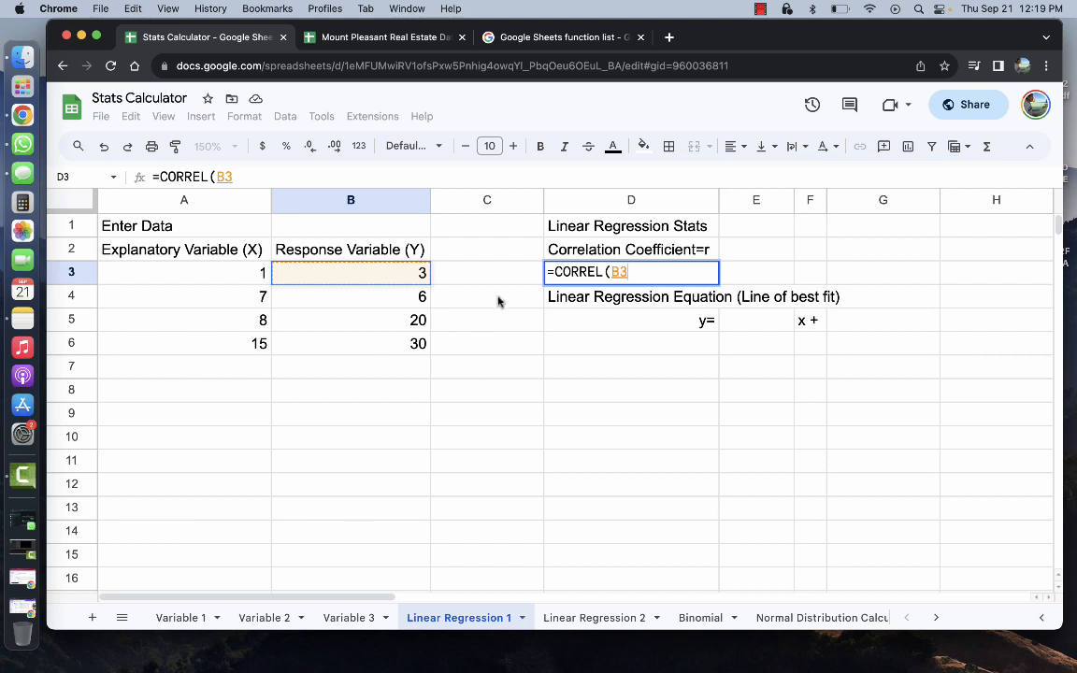
type(":B")
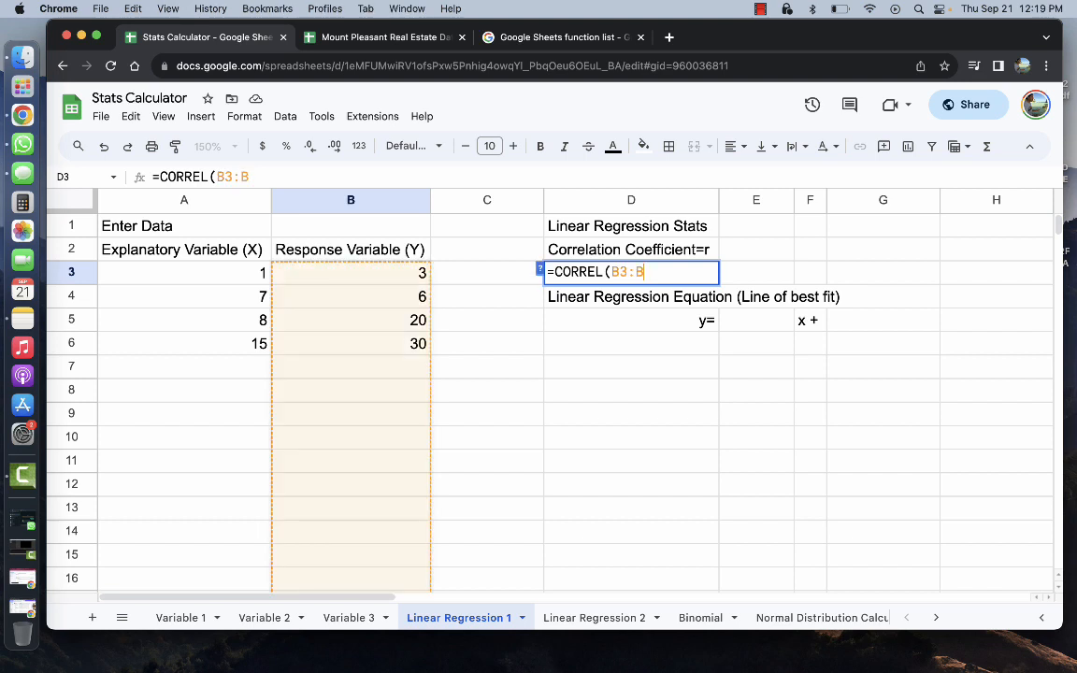
type("1000,")
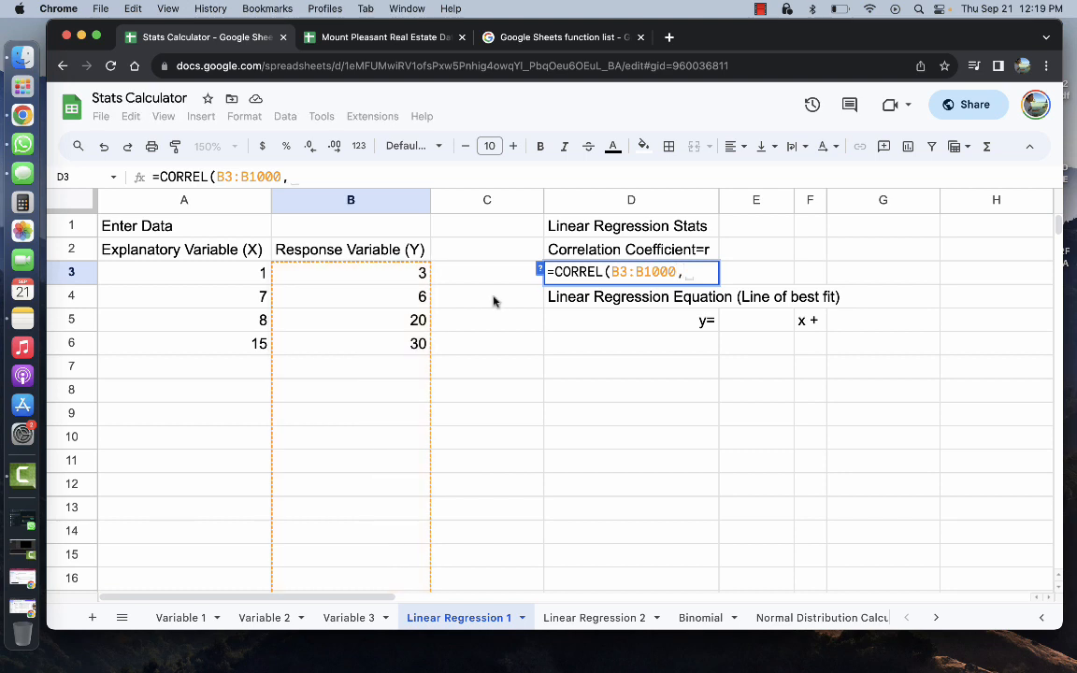
left_click(231, 275)
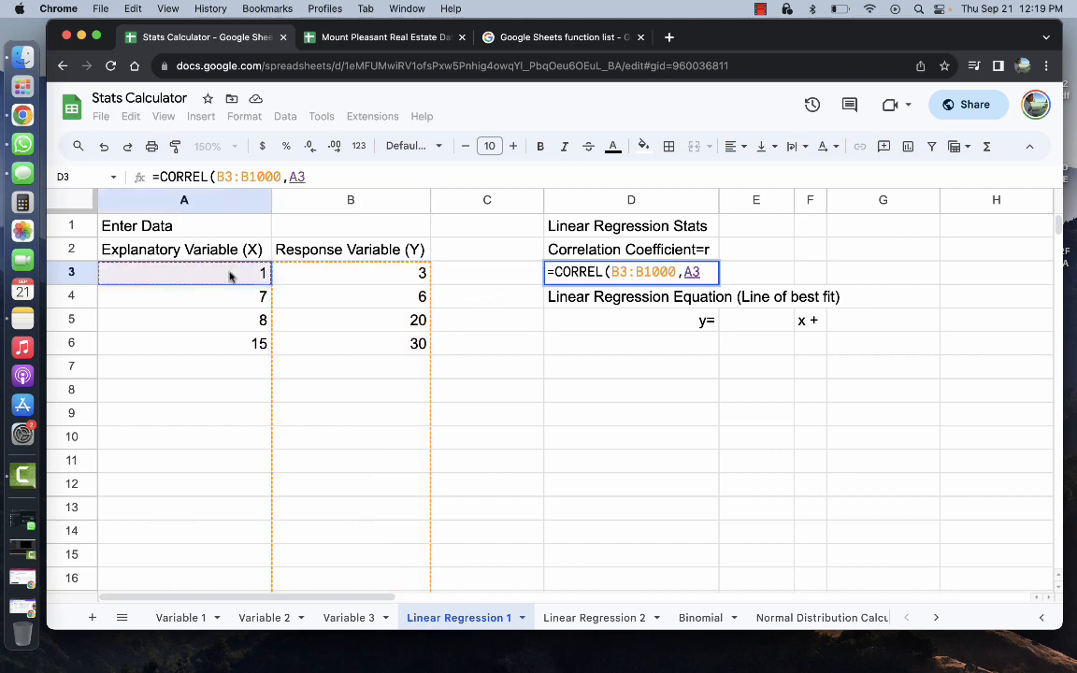
type(":A")
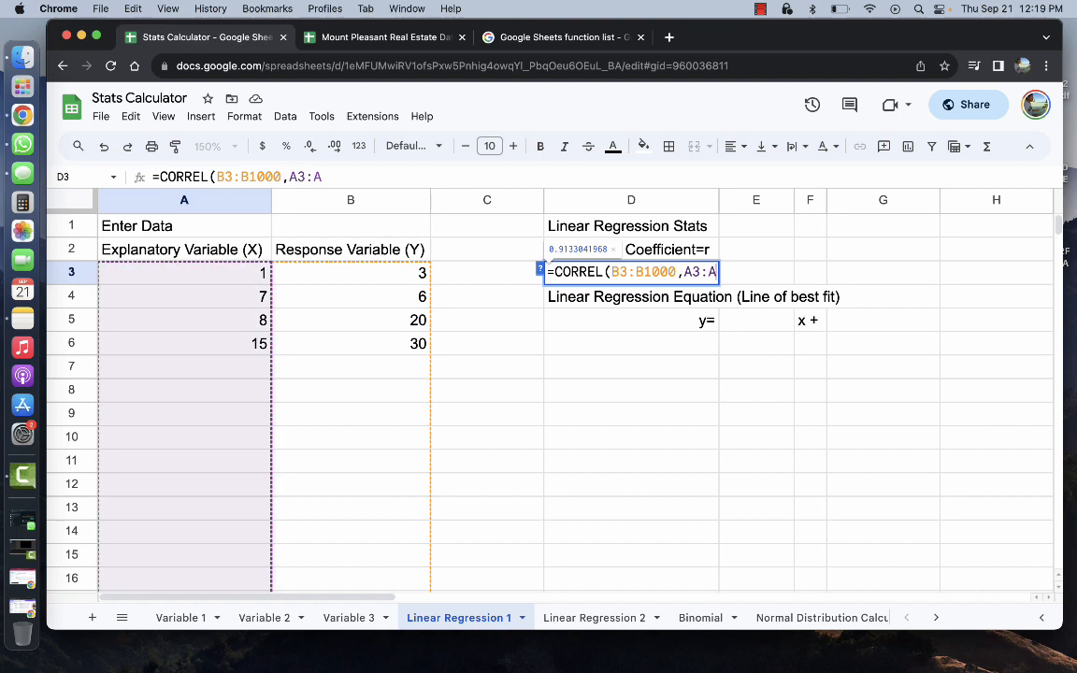
type("1000)")
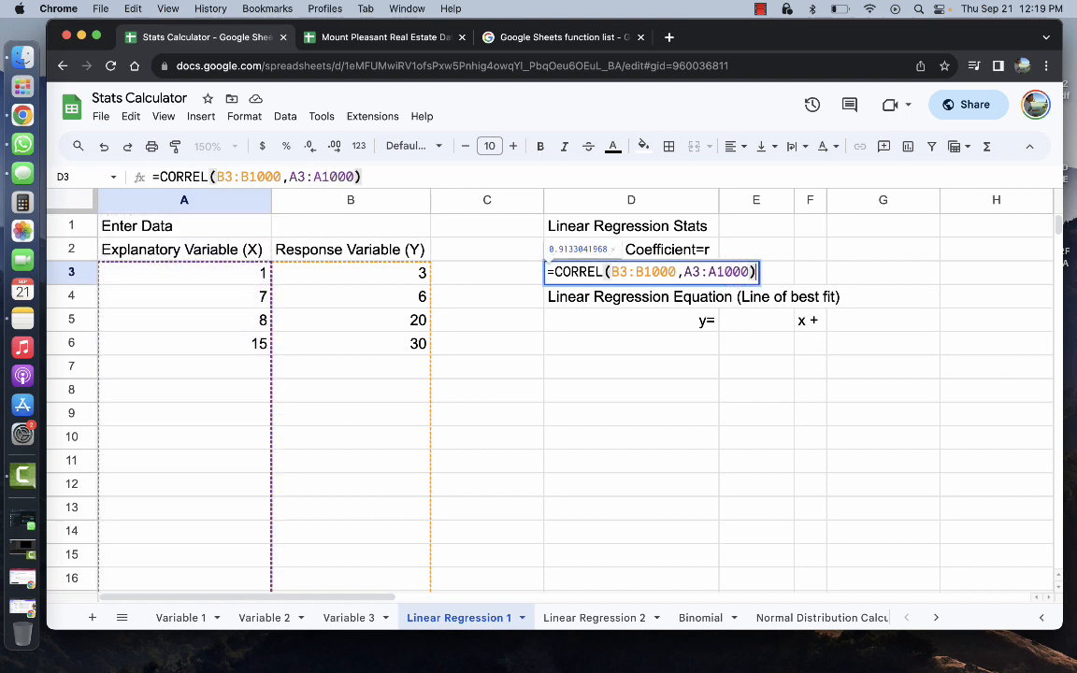
key("Return")
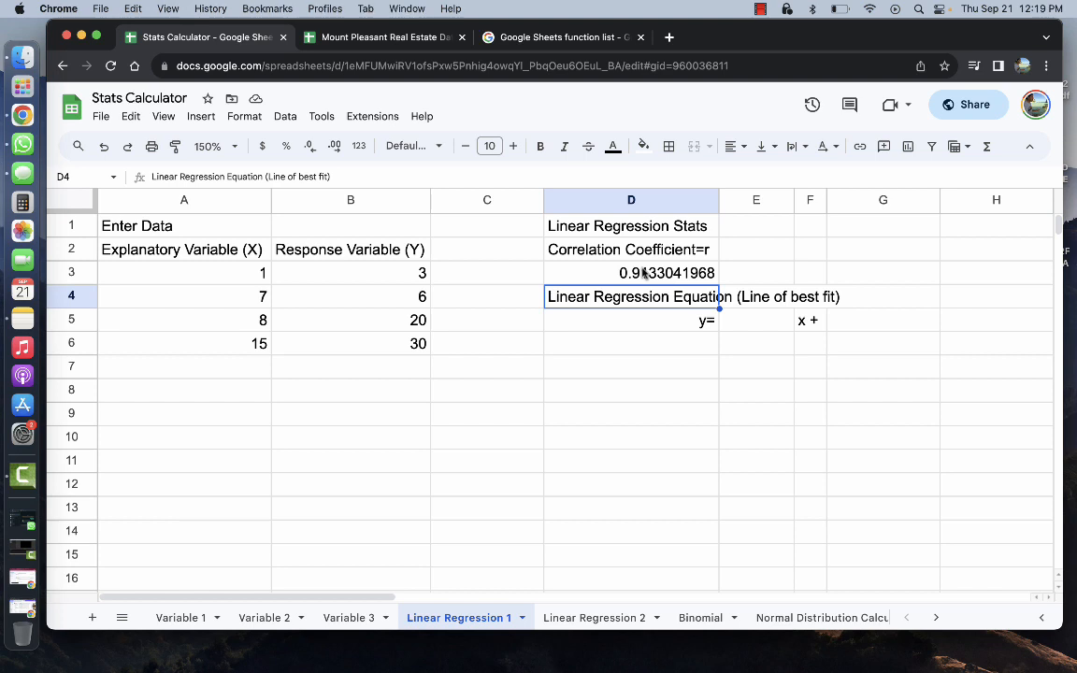
left_click(644, 272)
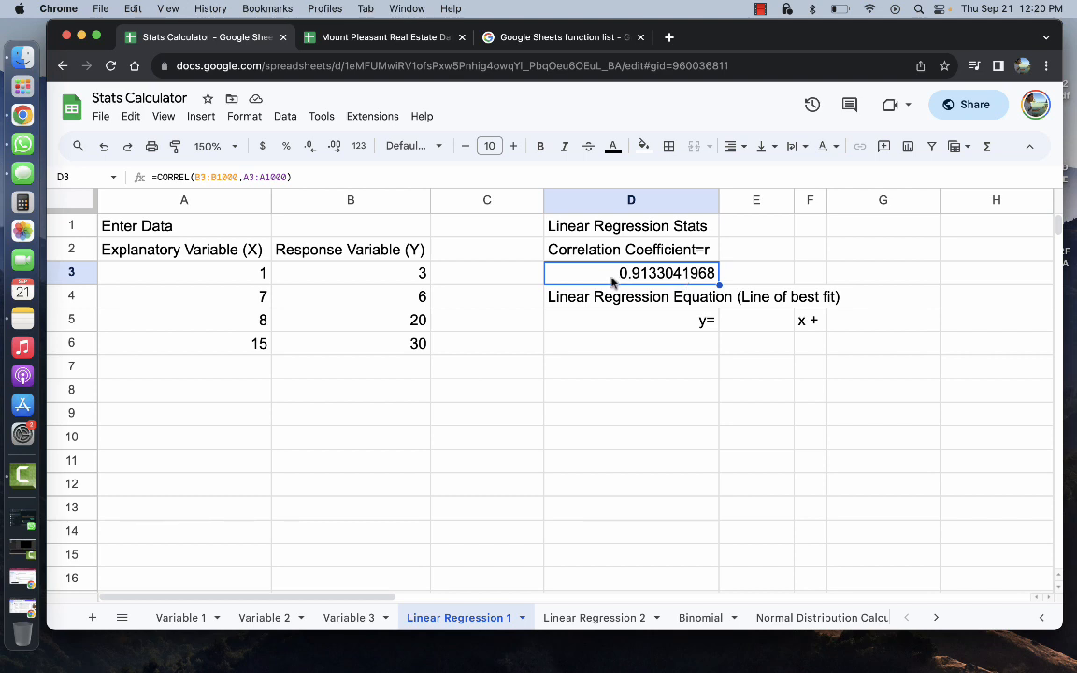
left_click(760, 9)
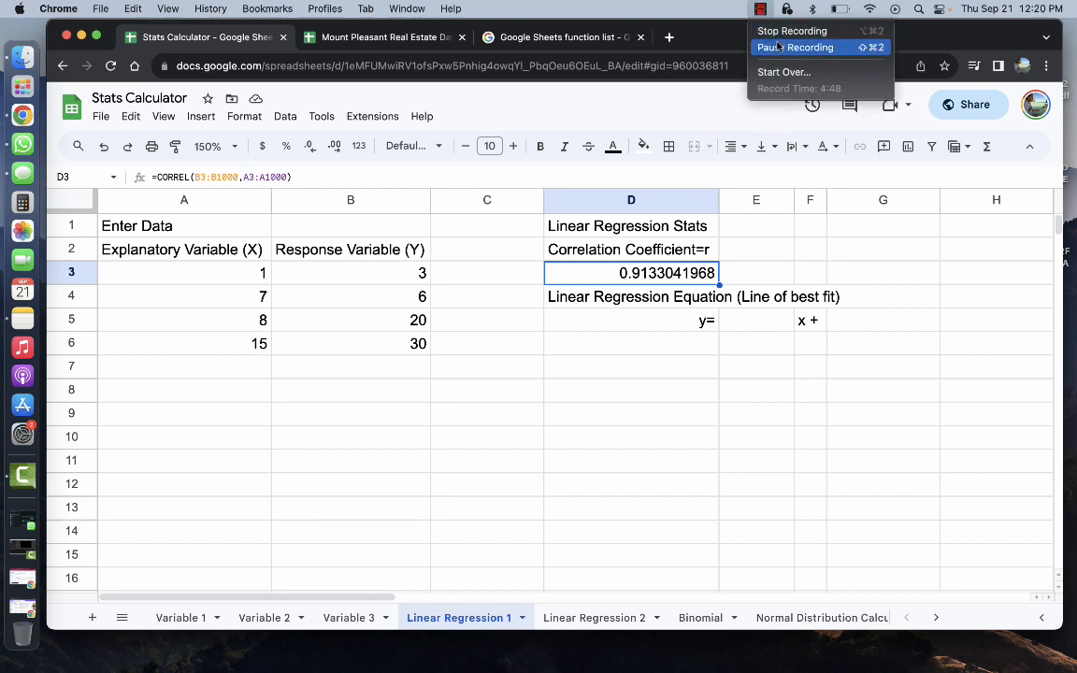
left_click(776, 47)
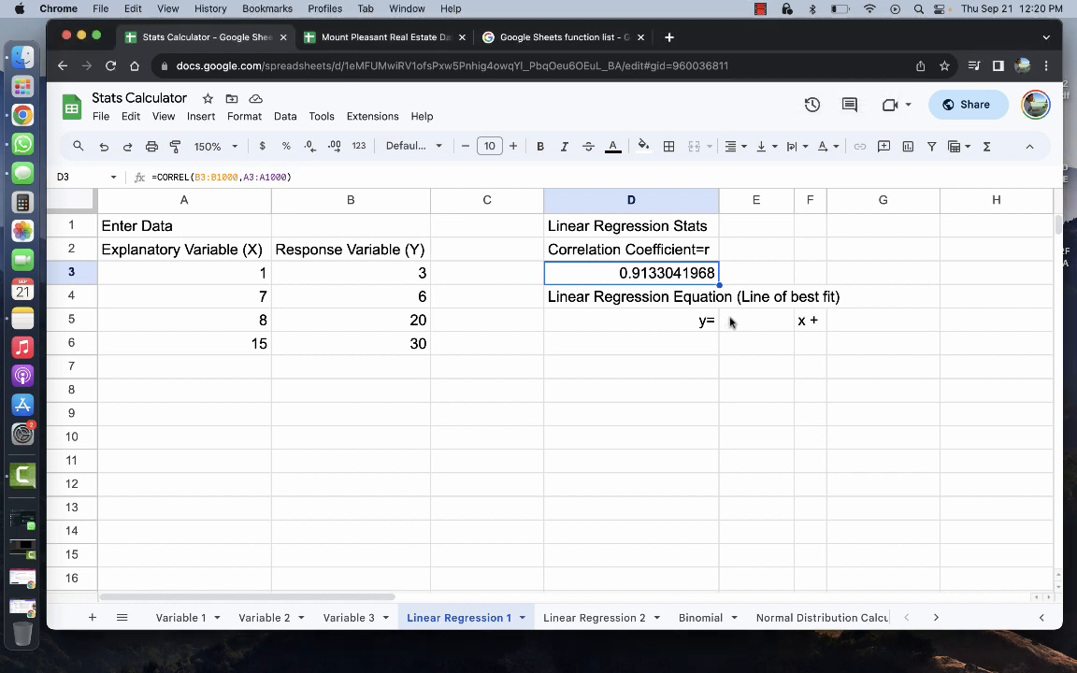
Enter =SLOPE(B3:B1000,A3:A1000) in E5
left_click(730, 322)
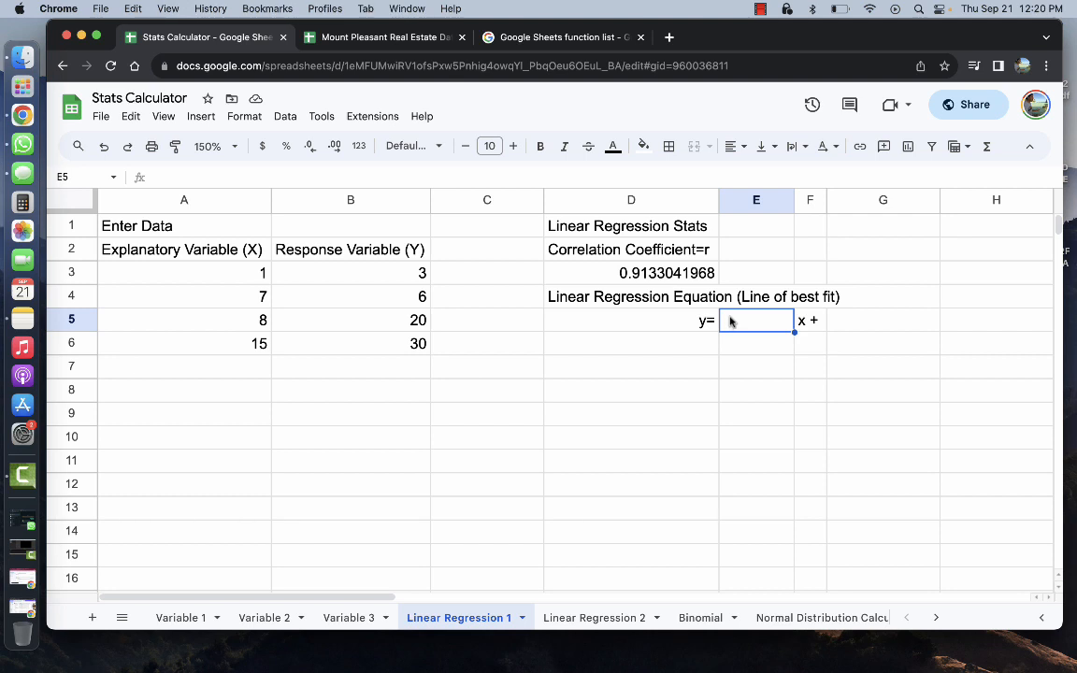
type("=")
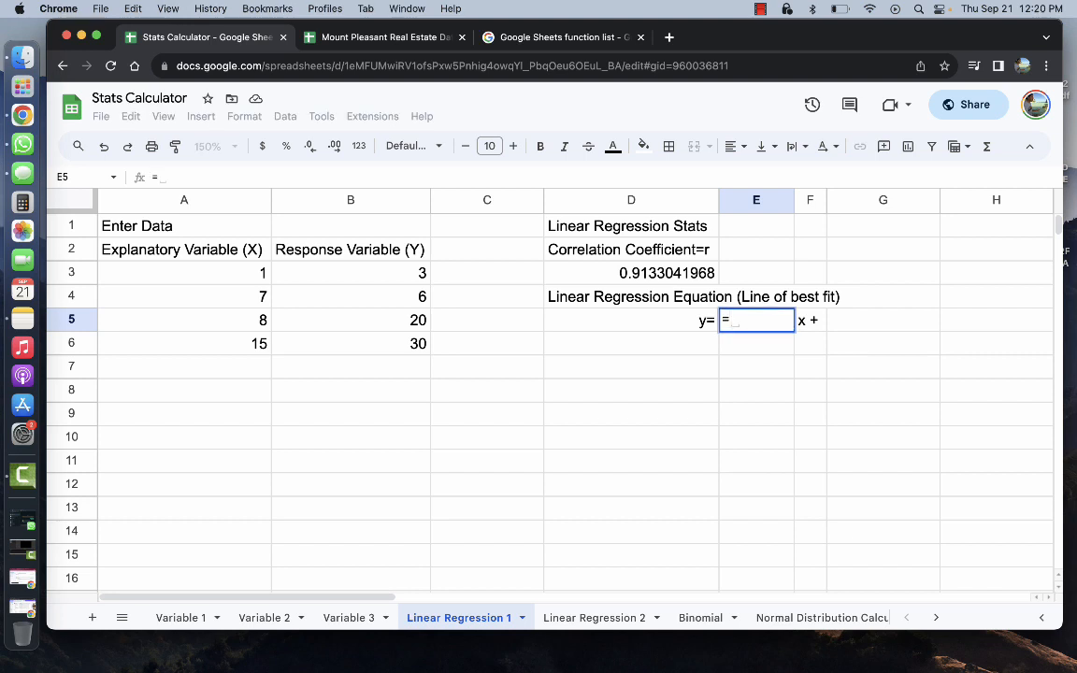
type("Slope")
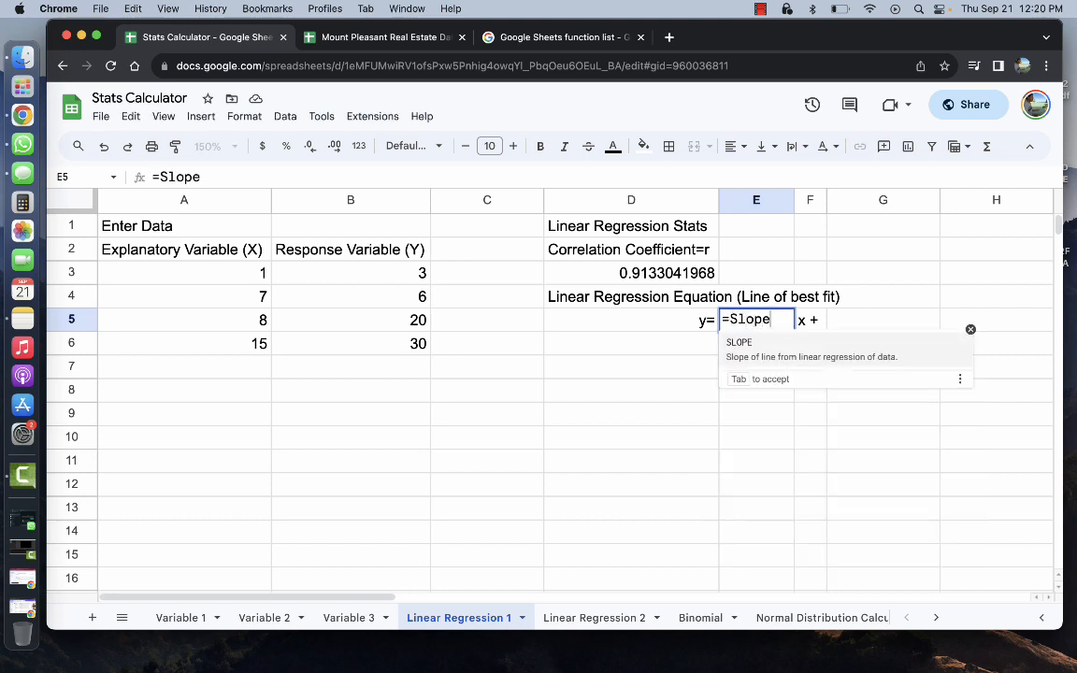
left_click(768, 356)
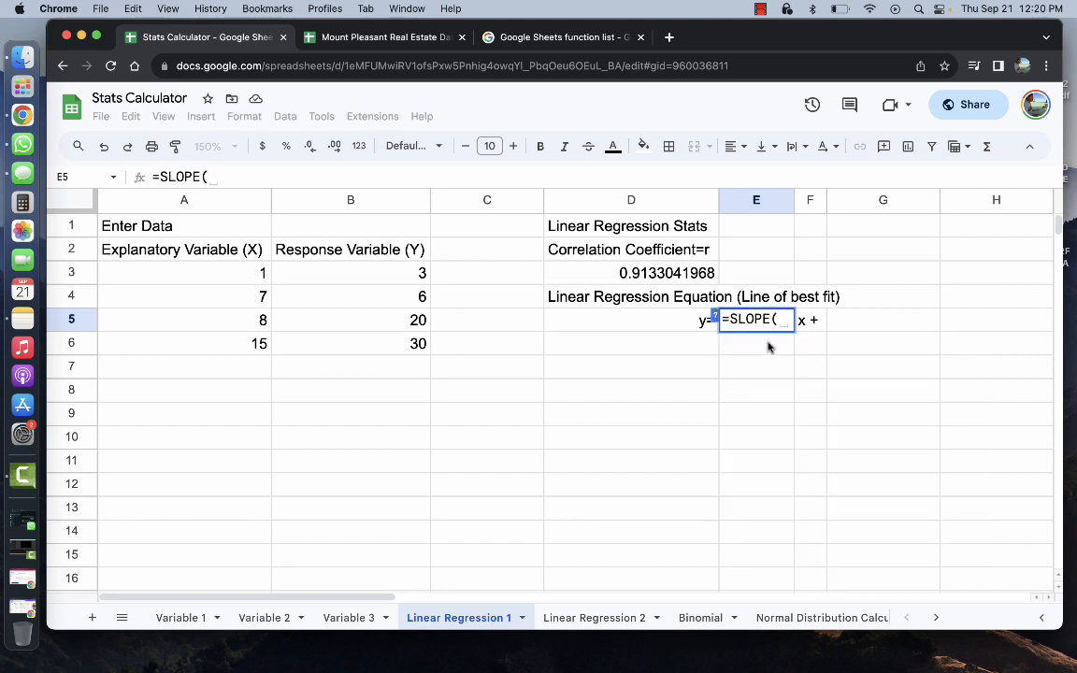
left_click(413, 274)
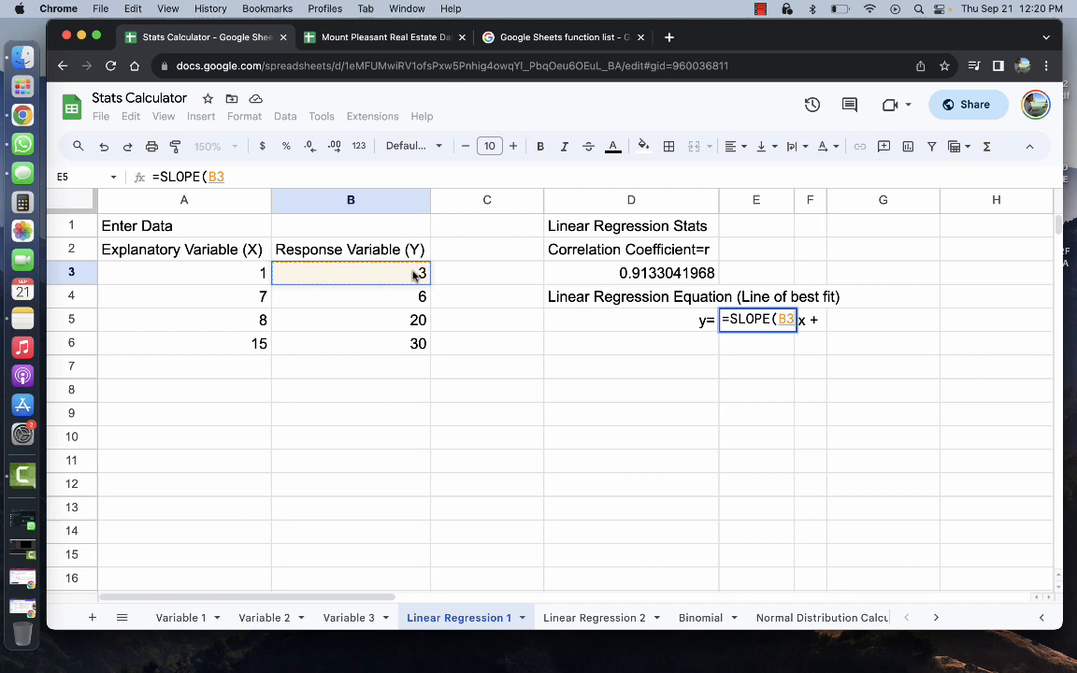
type(":B1000")
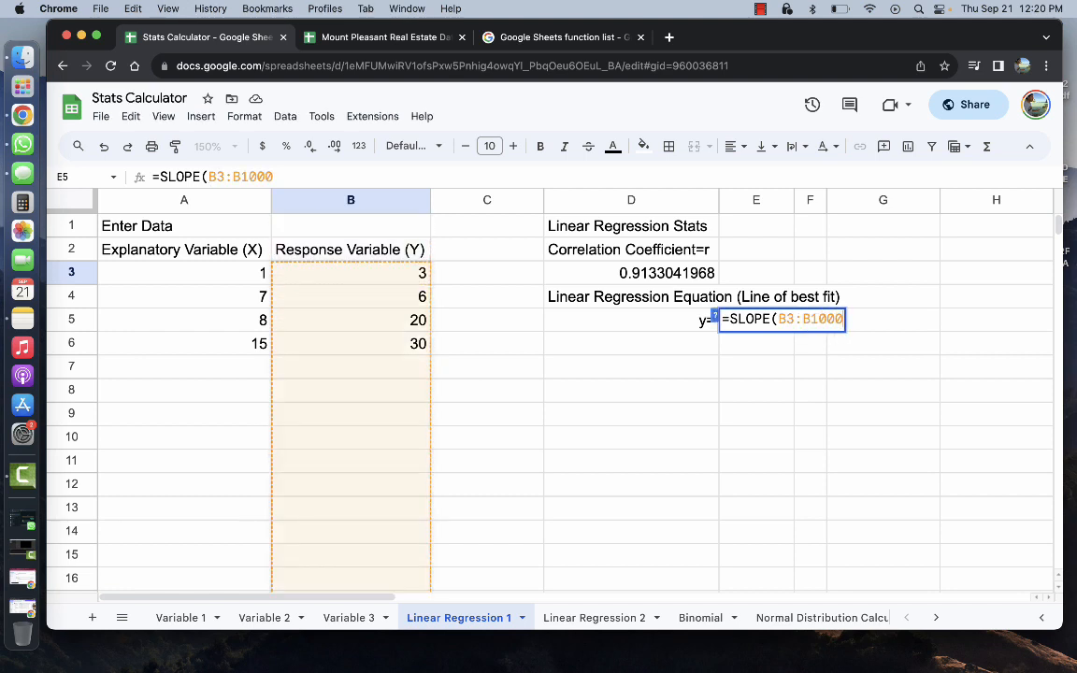
type(",")
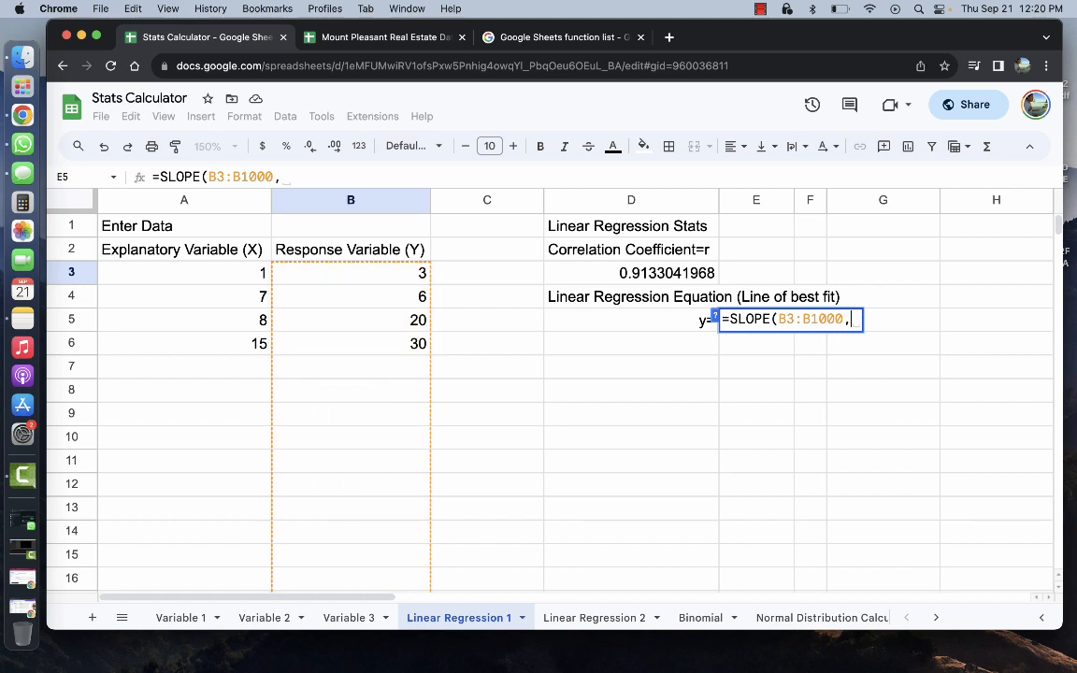
left_click(206, 274)
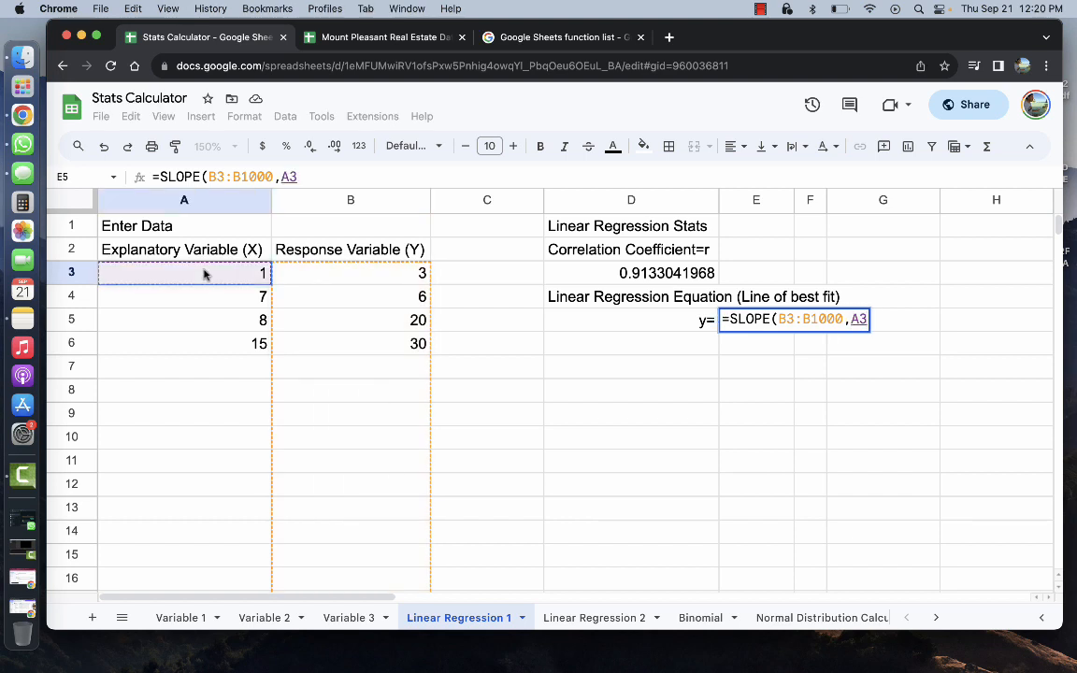
type(":A100")
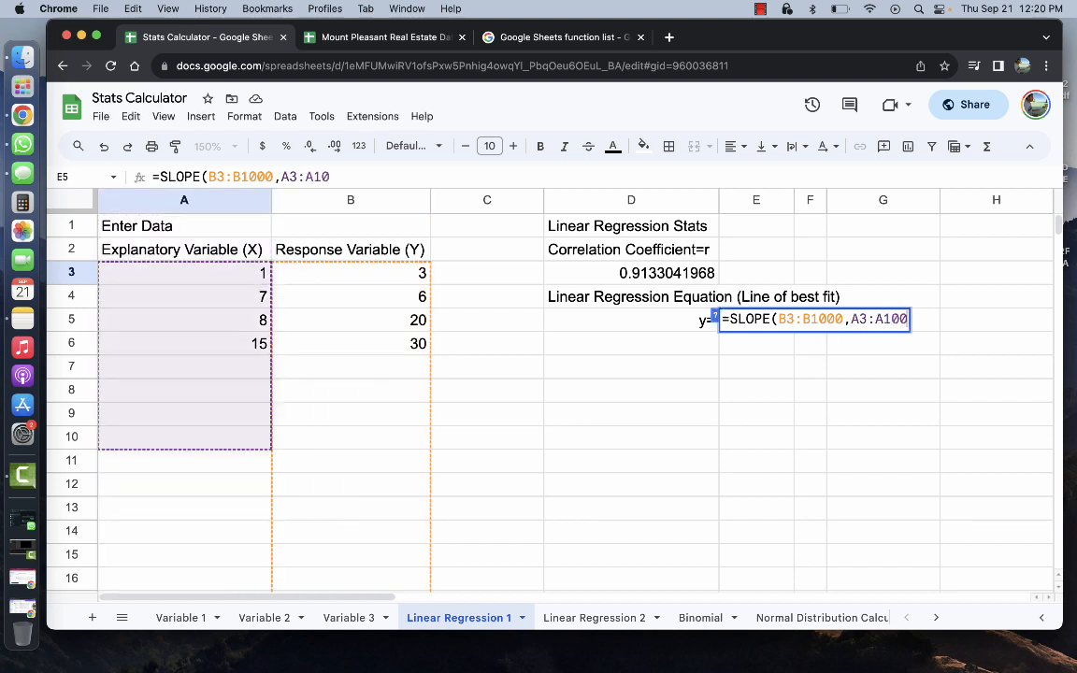
type("0)")
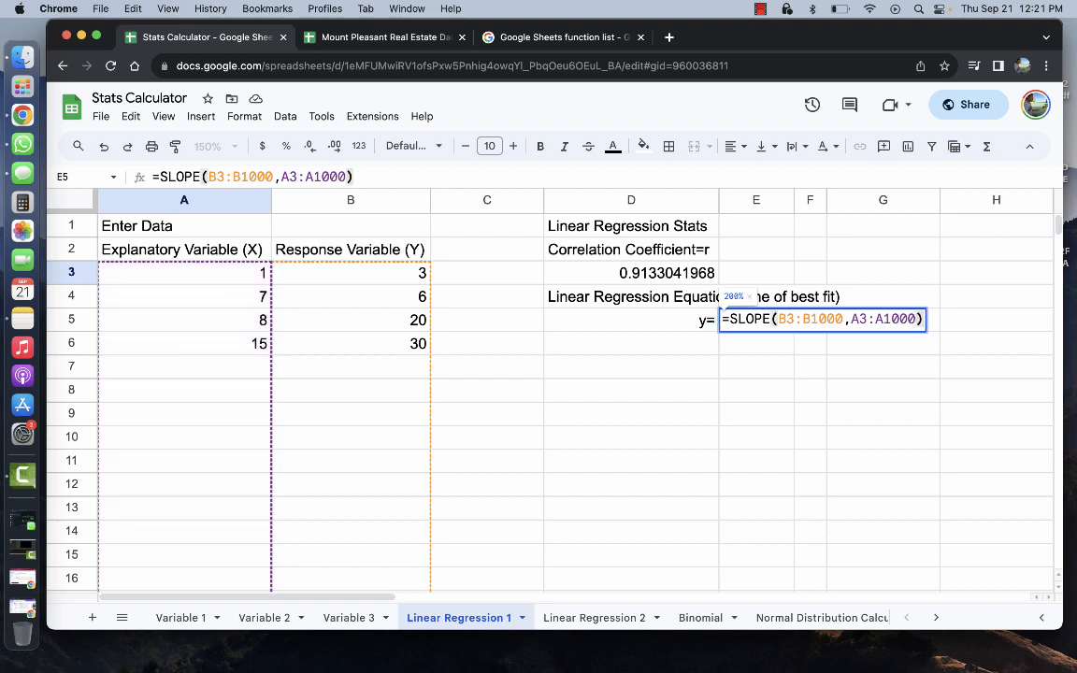
key("Return")
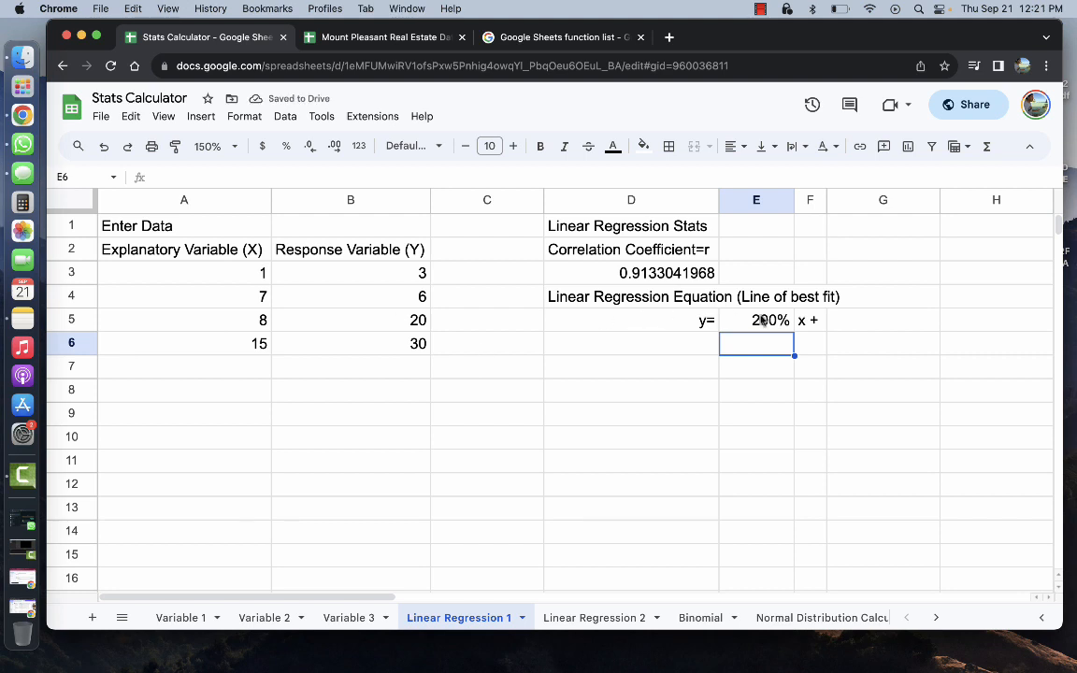
Format E5 as an Automatic number so the slope shows as 2.0025316
left_click(763, 321)
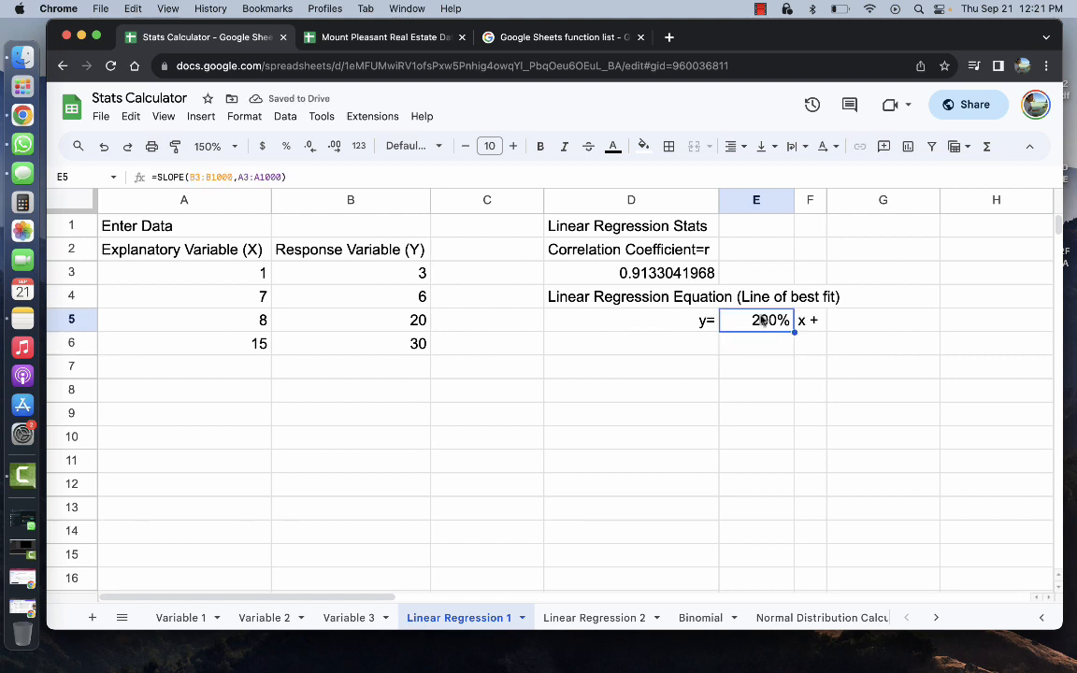
left_click(252, 116)
mouse_move(273, 180)
left_click(488, 191)
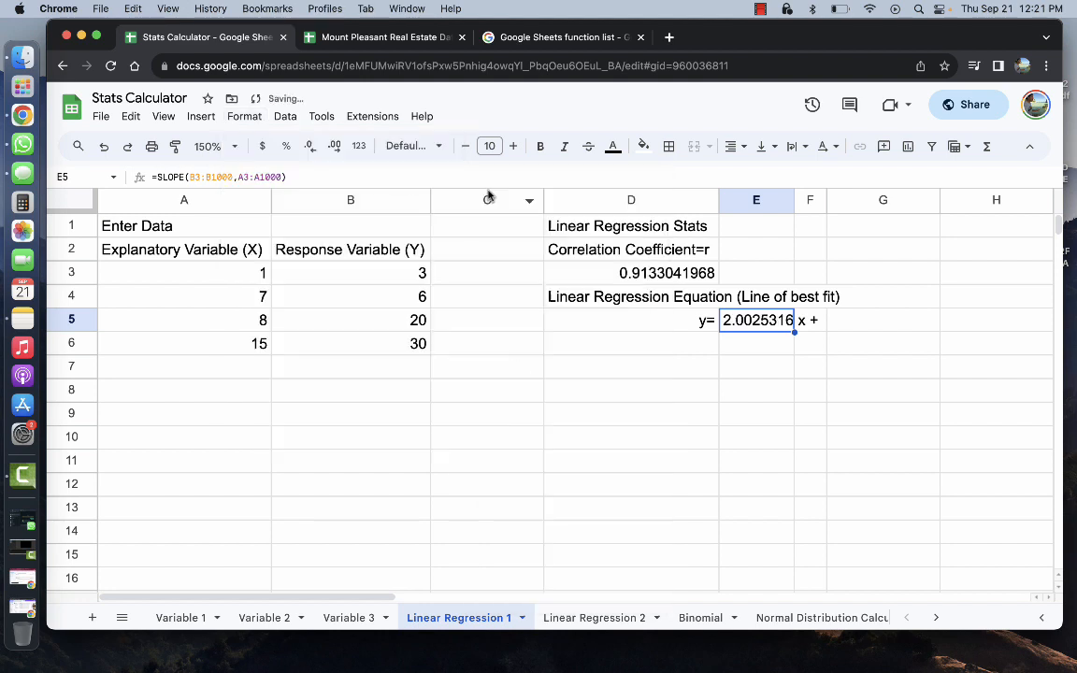
Enter =INTERCEPT(B3:B1000,A3:A1000) in G5, giving -0.7696202532
left_click(832, 322)
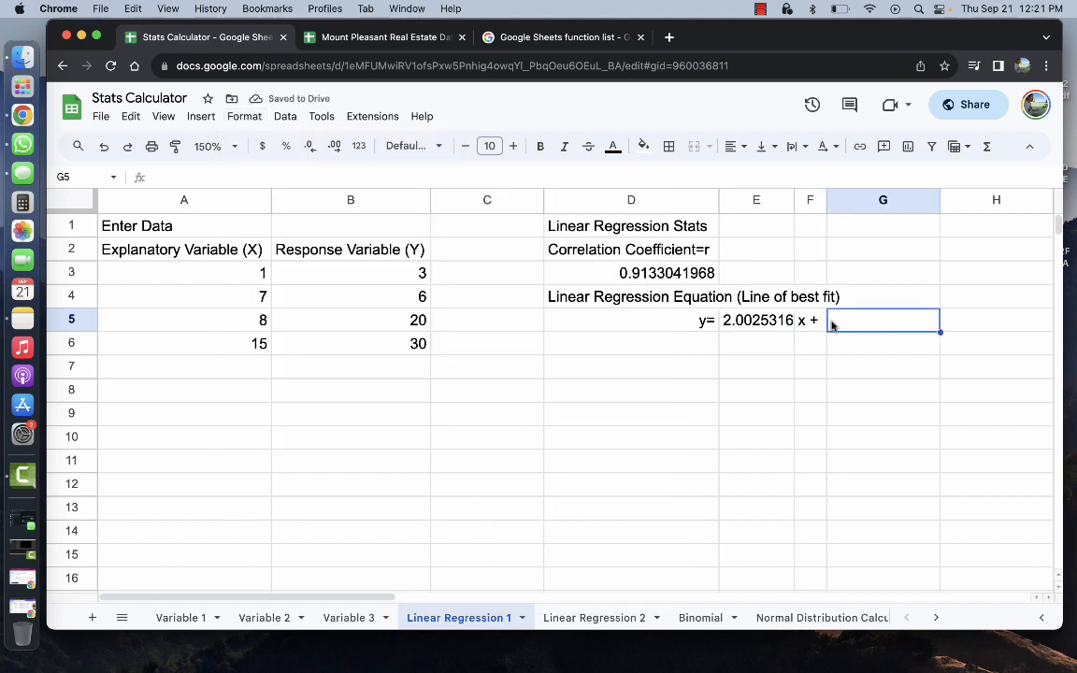
type("=Int")
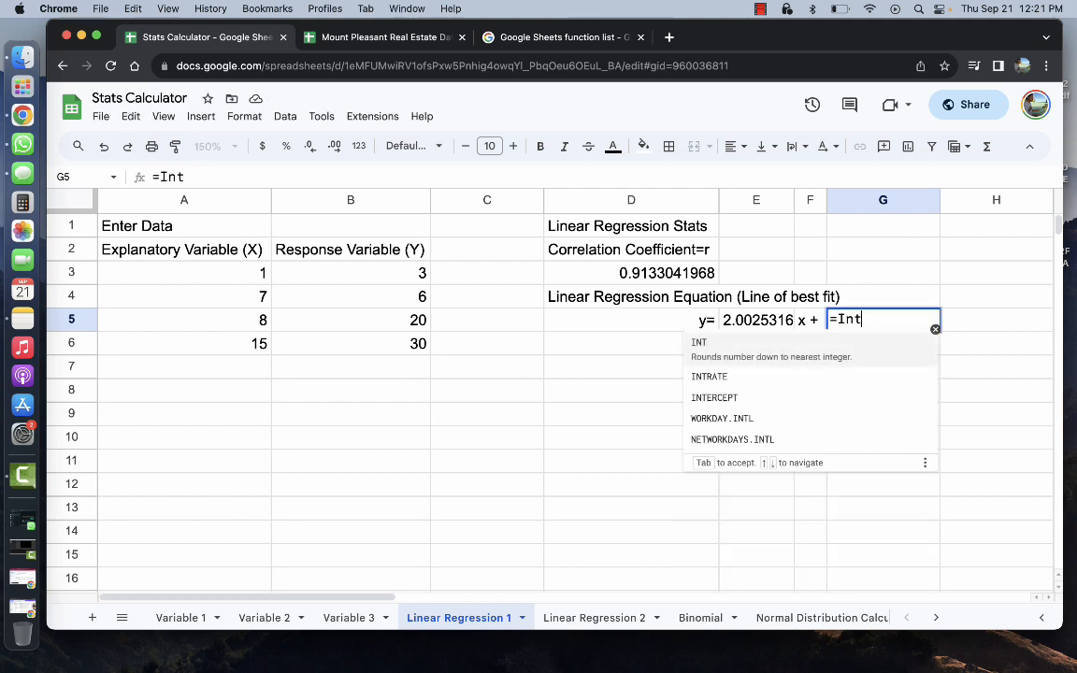
left_click(753, 396)
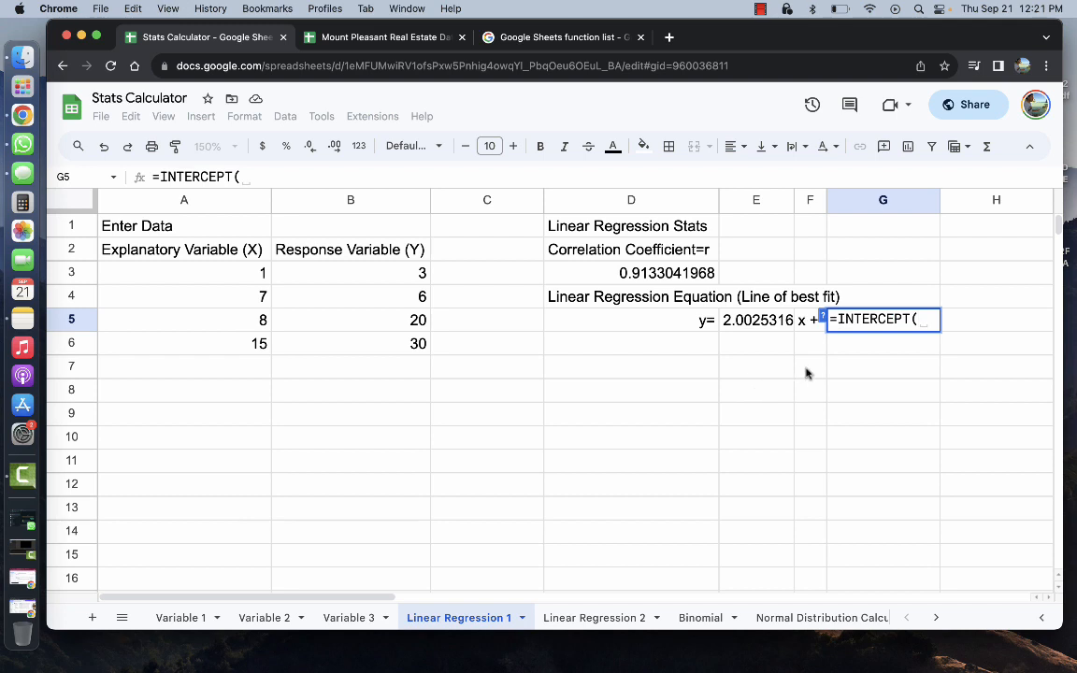
left_click(412, 277)
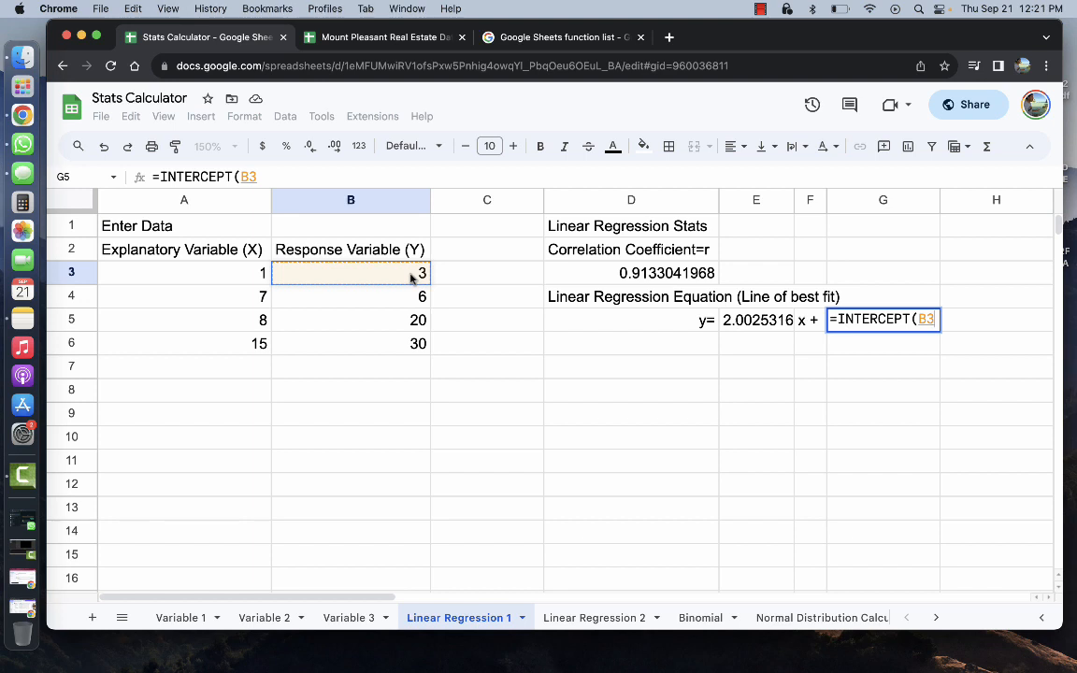
type(":")
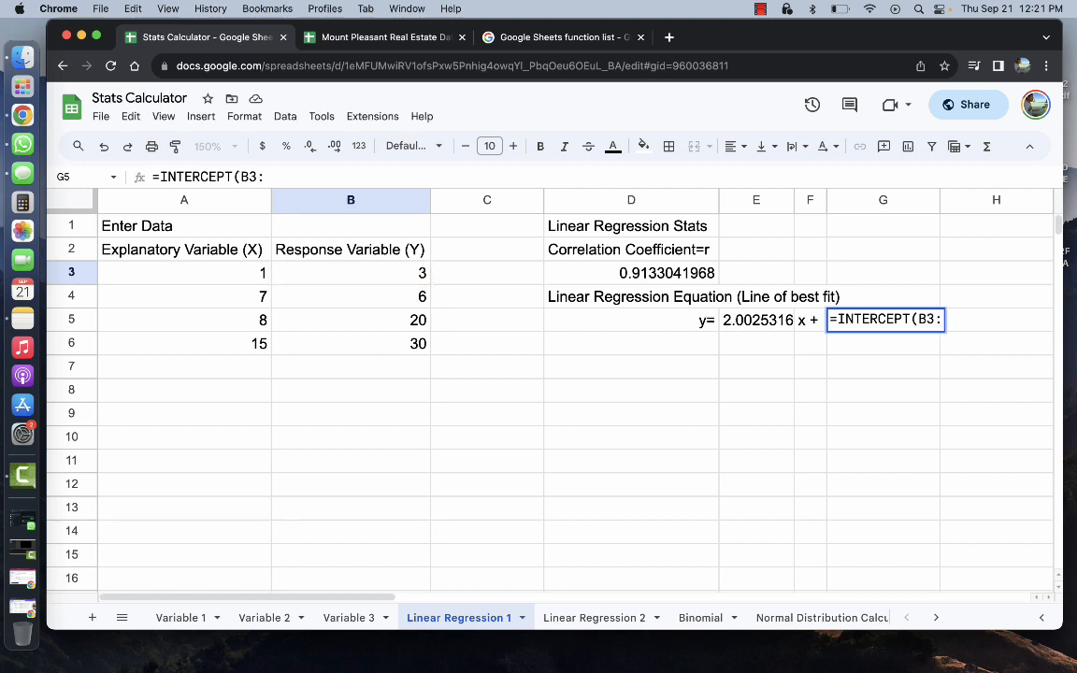
type("B1000,")
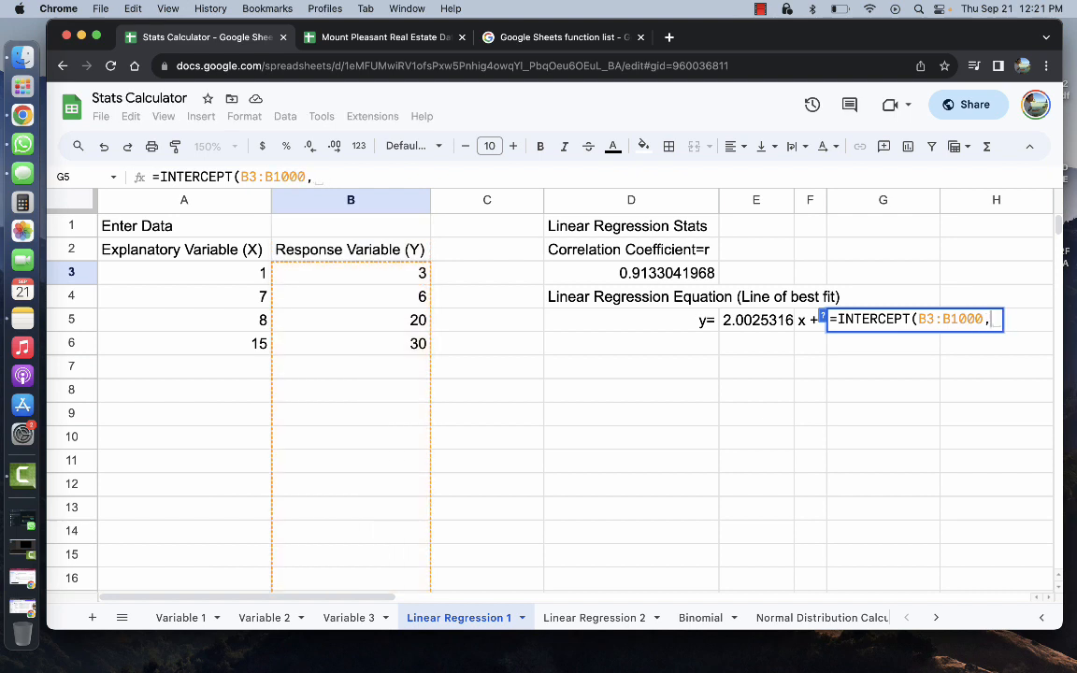
left_click(196, 274)
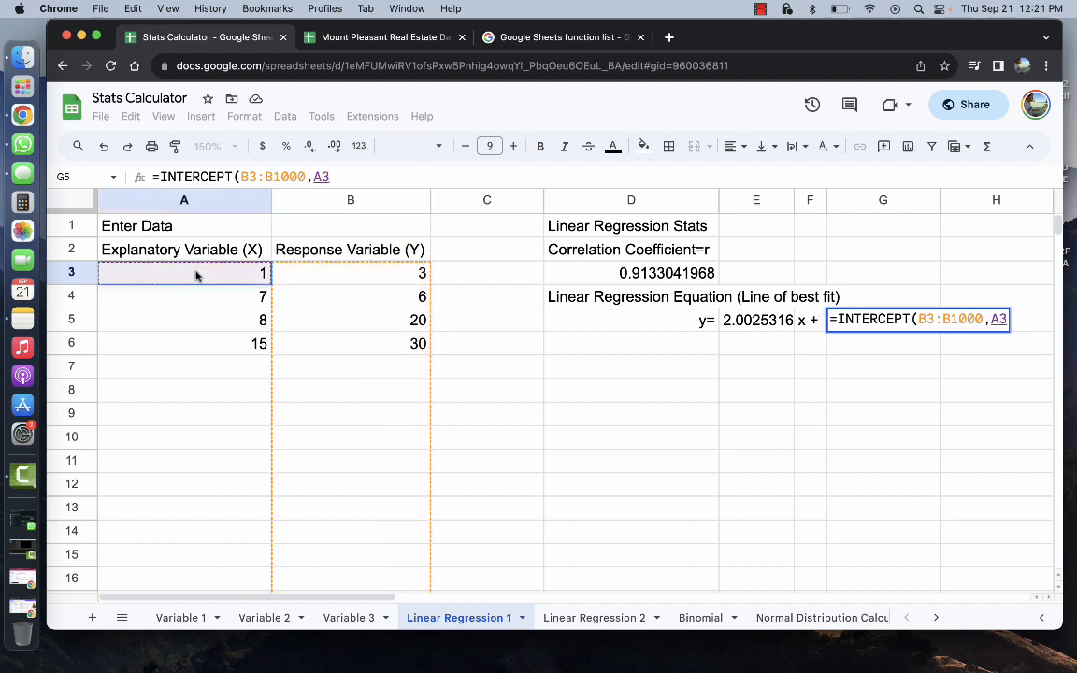
type(",A")
key("BackSpace")
key("BackSpace")
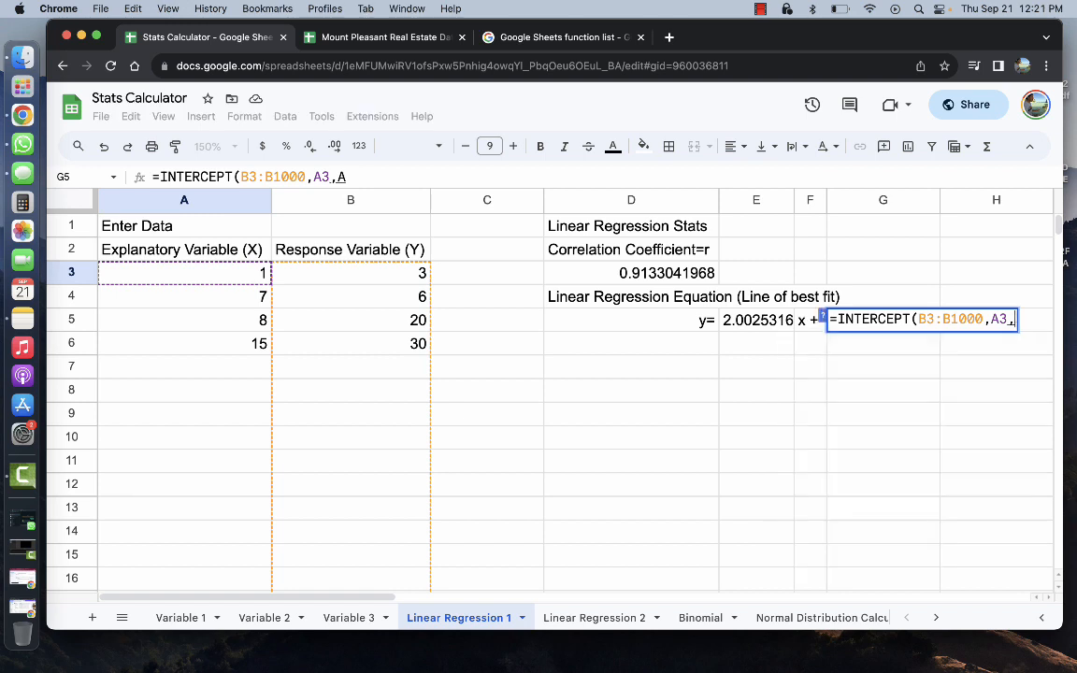
type(":A")
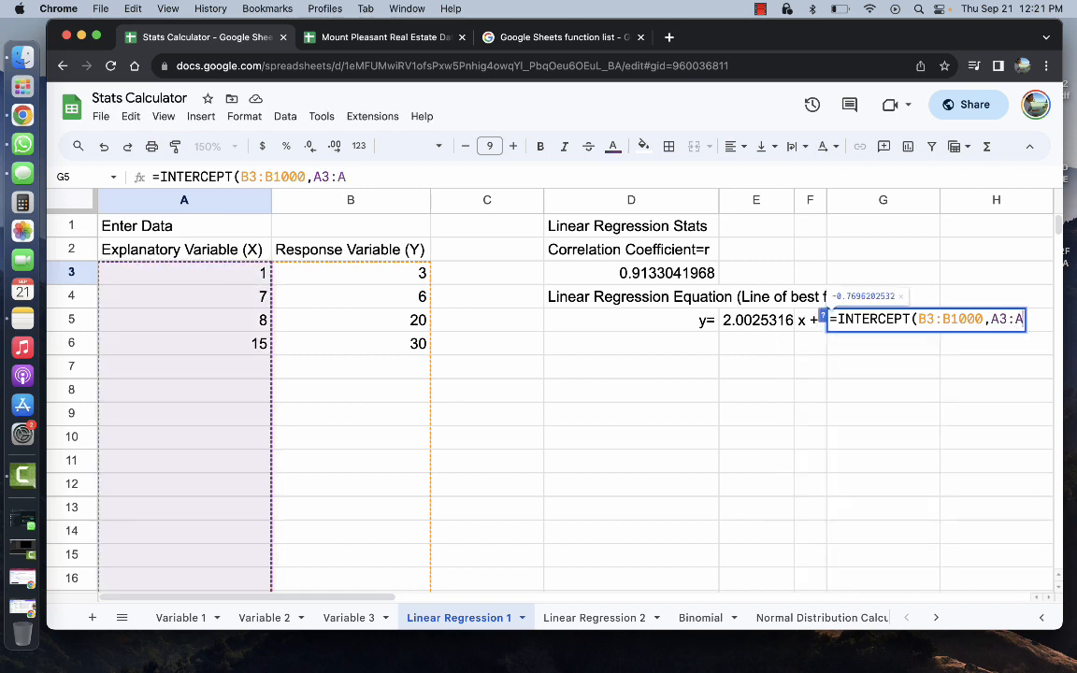
type("1000")
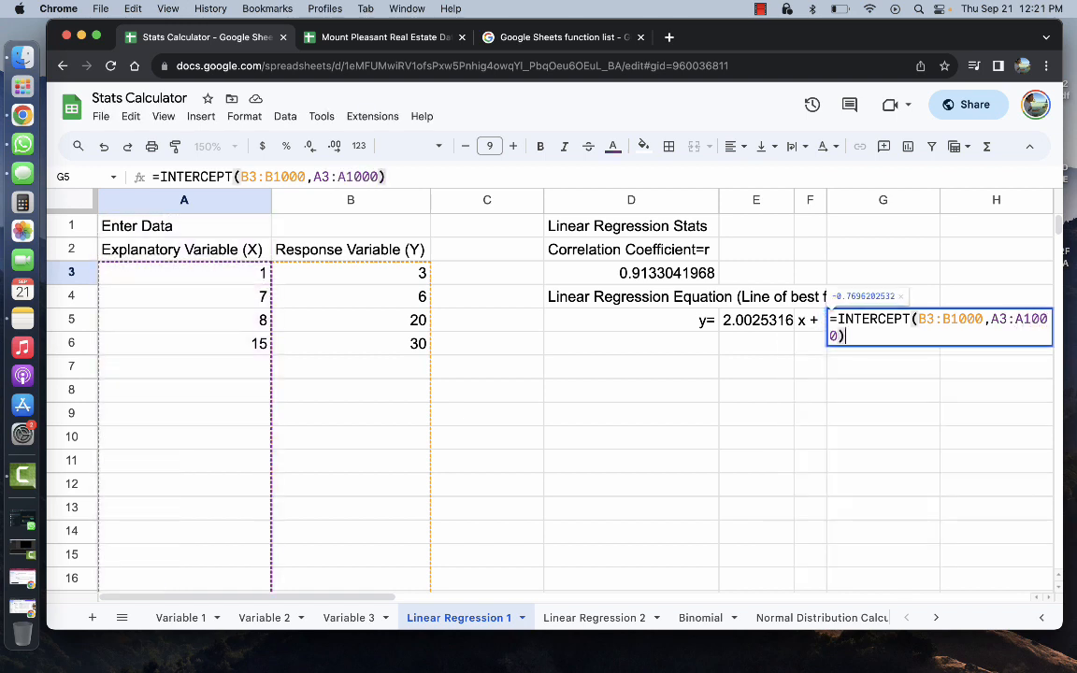
key("Return")
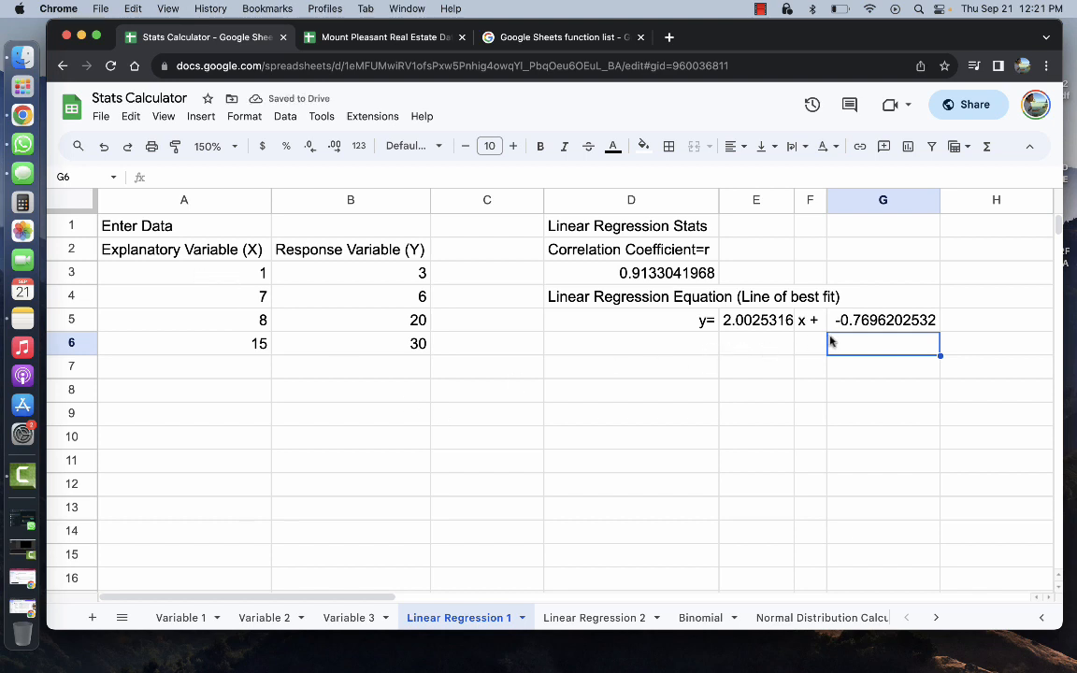
left_click_drag(826, 200, 820, 200)
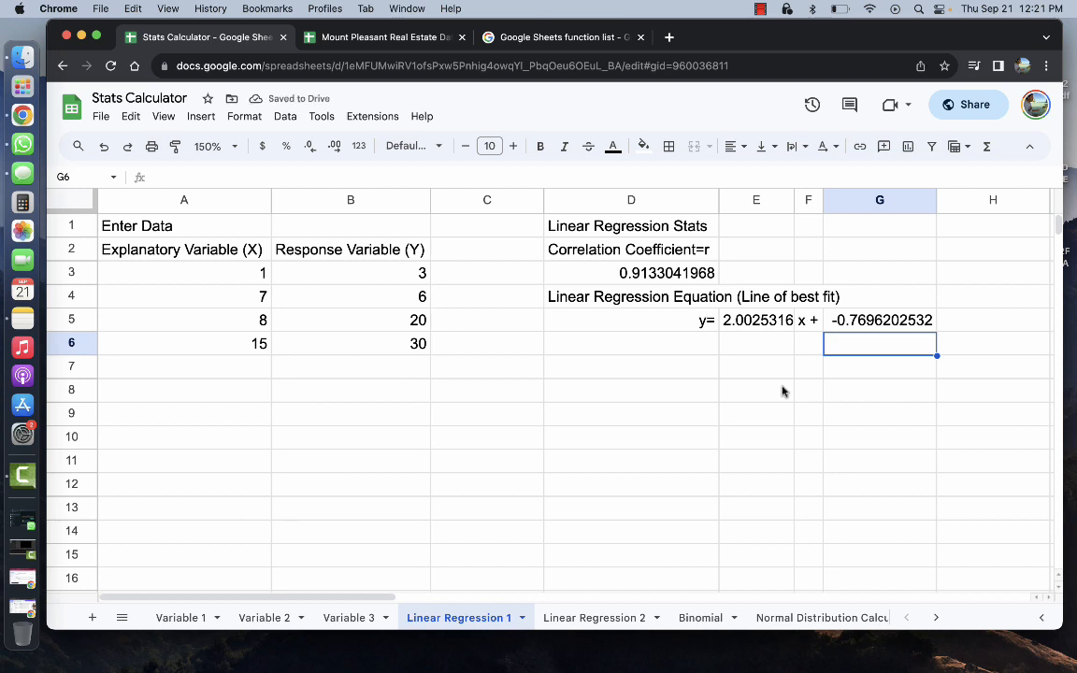
left_click(645, 273)
left_click(756, 320)
left_click(869, 335)
left_click(865, 324)
left_click(659, 272)
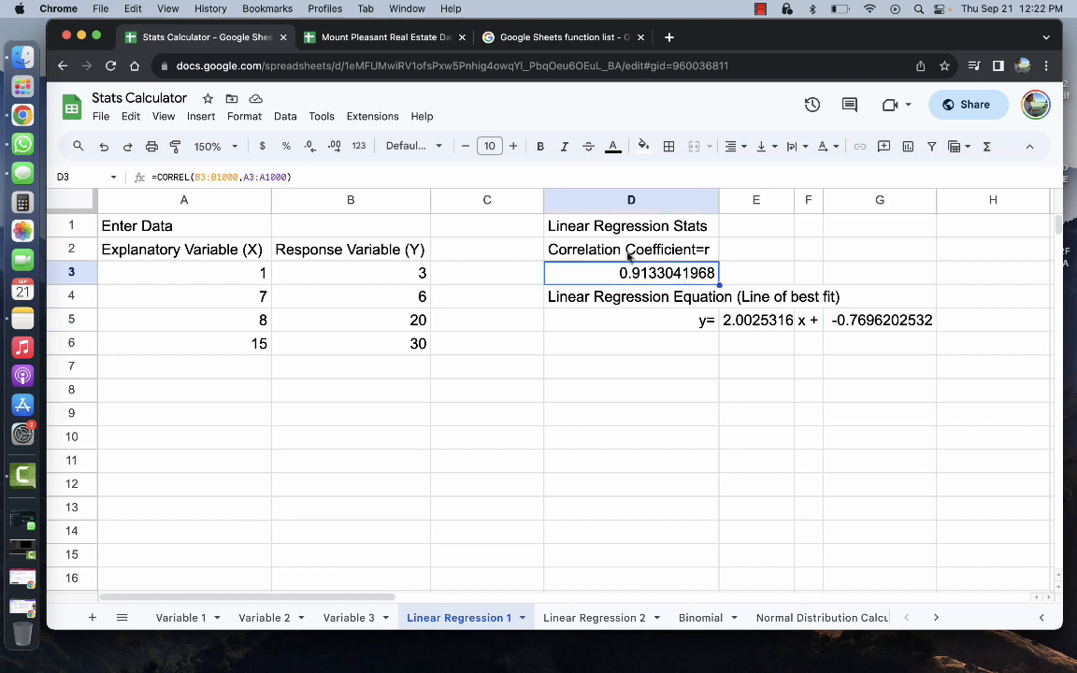
left_click(744, 323)
left_click(877, 324)
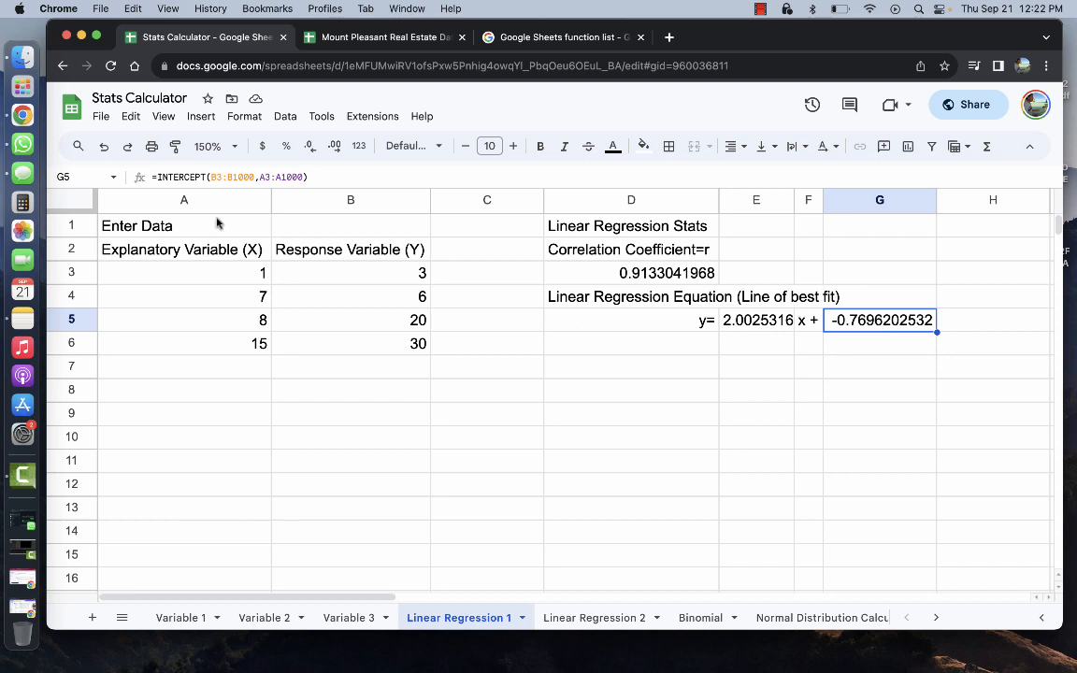
left_click_drag(214, 228, 865, 344)
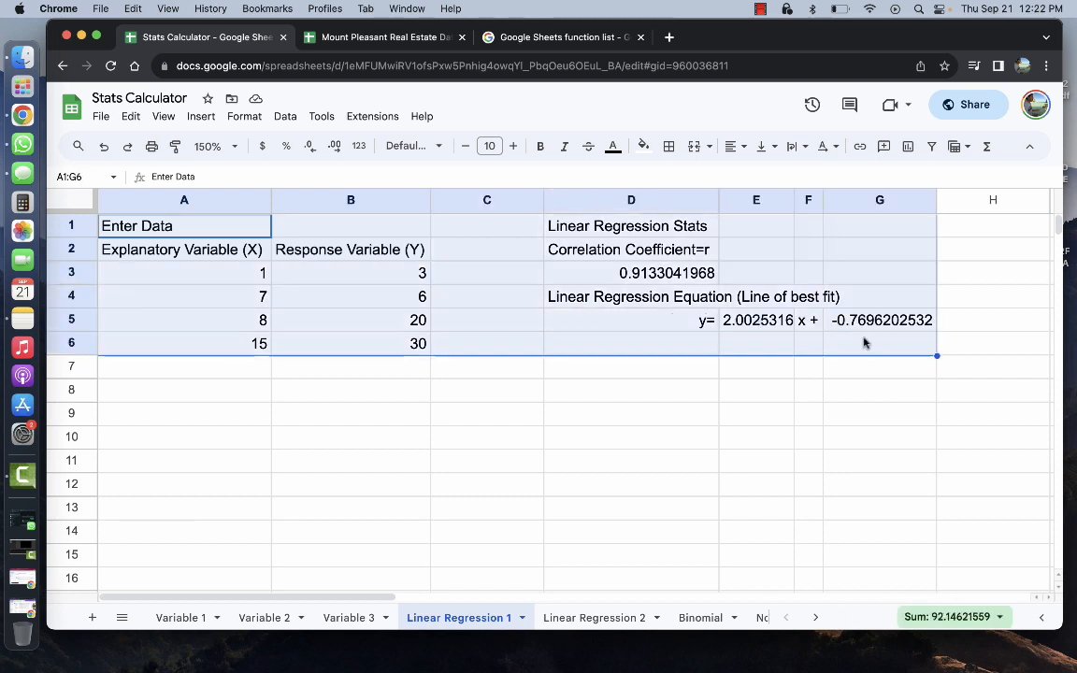
Copy the calculator block A1:G6 and paste it at A1 of Linear Regression 2
key("super+c")
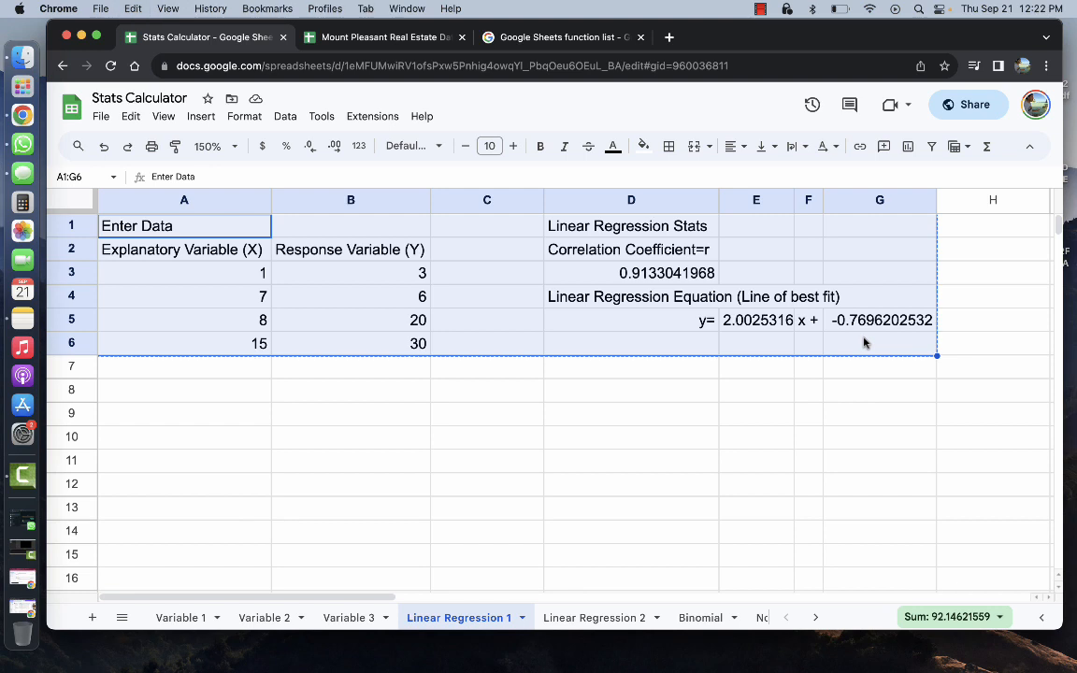
left_click(592, 617)
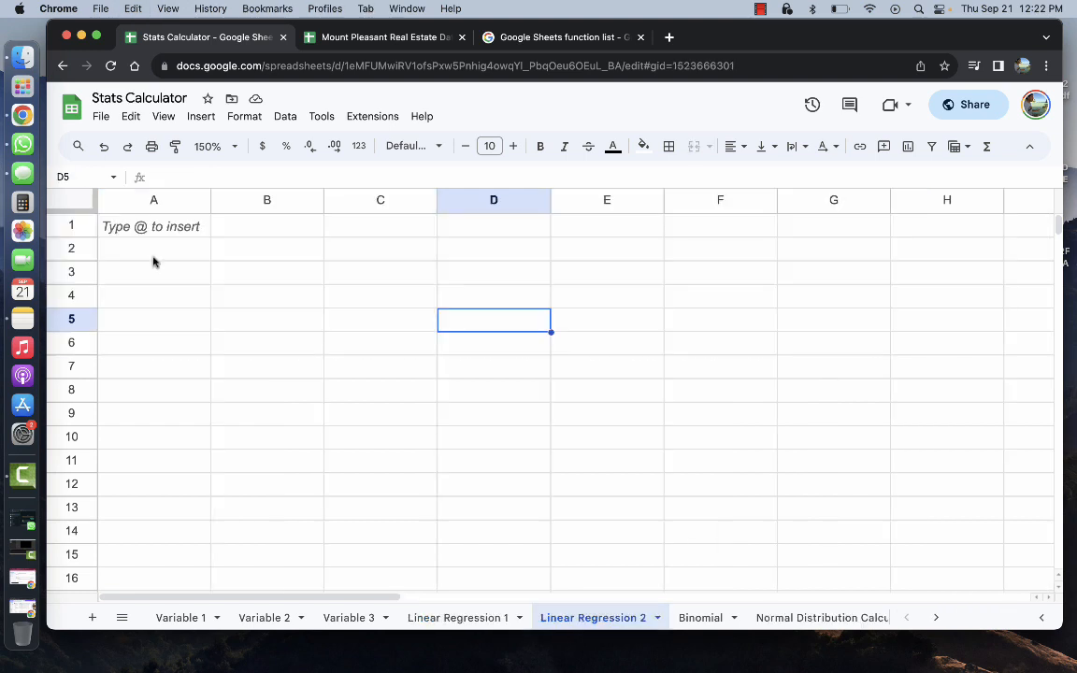
left_click(140, 228)
key("super+v")
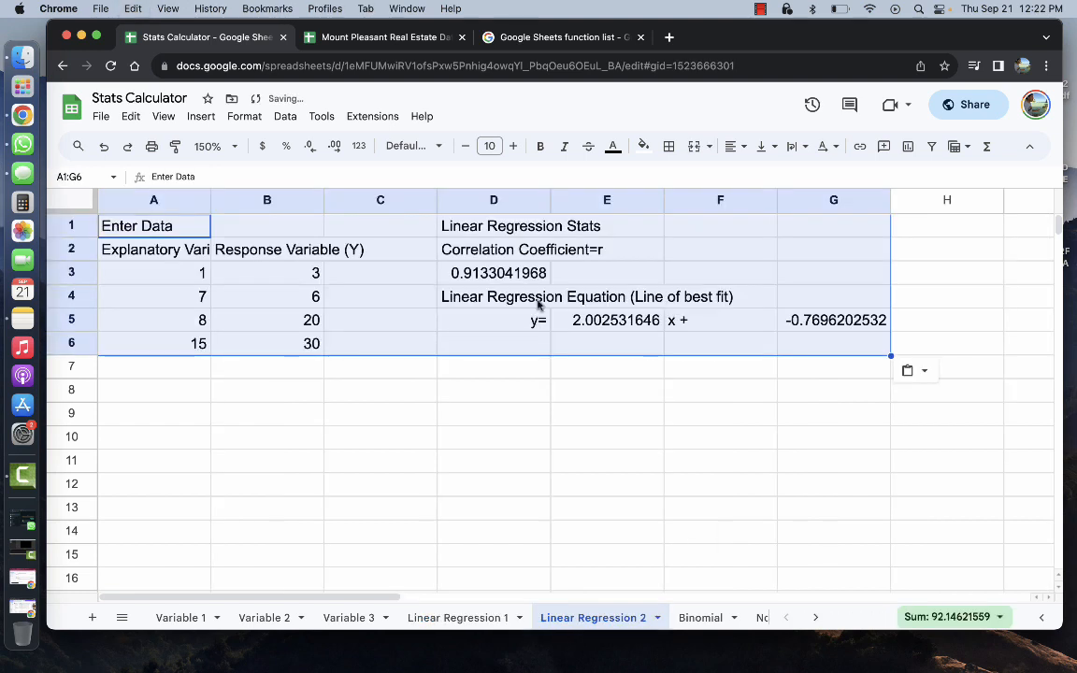
left_click(632, 351)
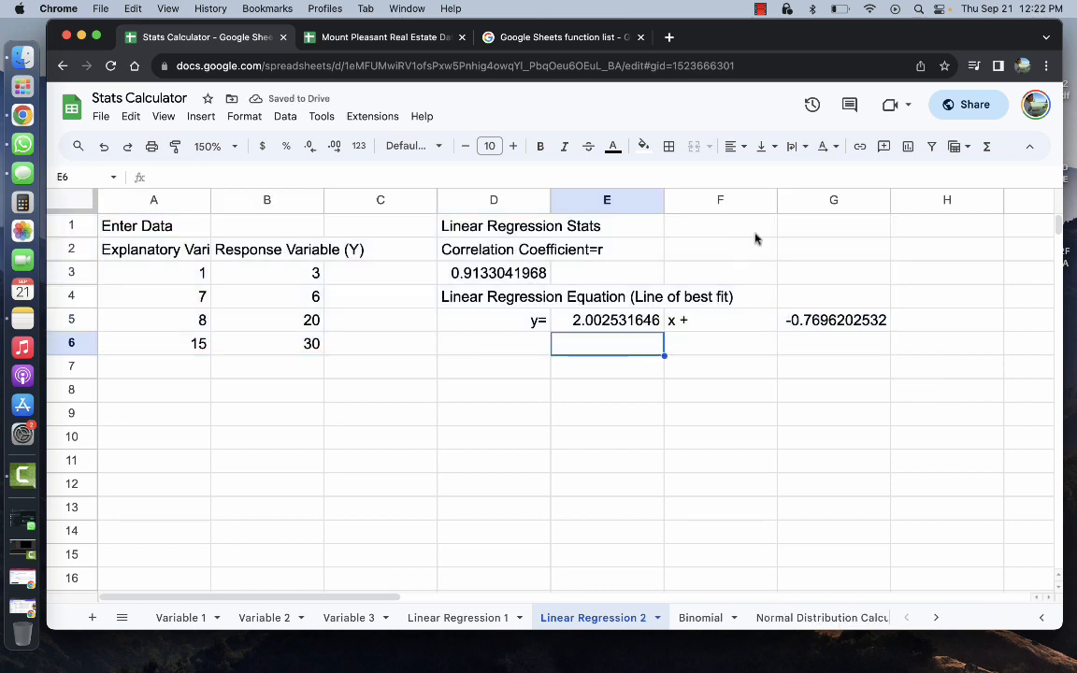
Narrow column F and widen columns A–B on Linear Regression 2, then return to Linear Regression 1
left_click_drag(777, 200, 677, 200)
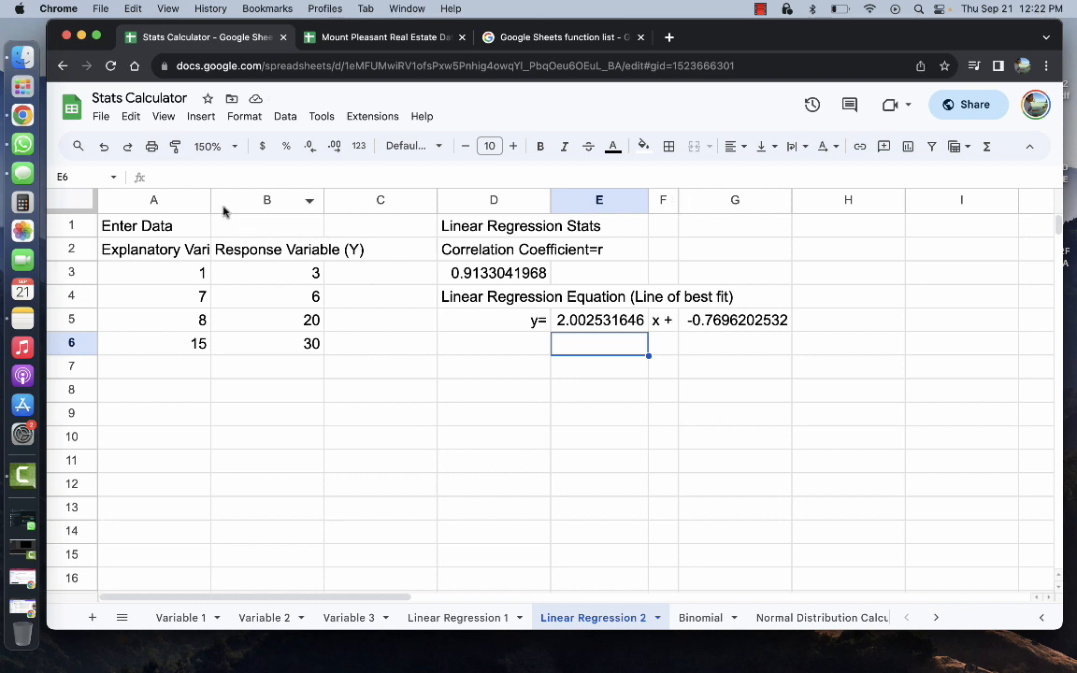
left_click_drag(211, 200, 266, 200)
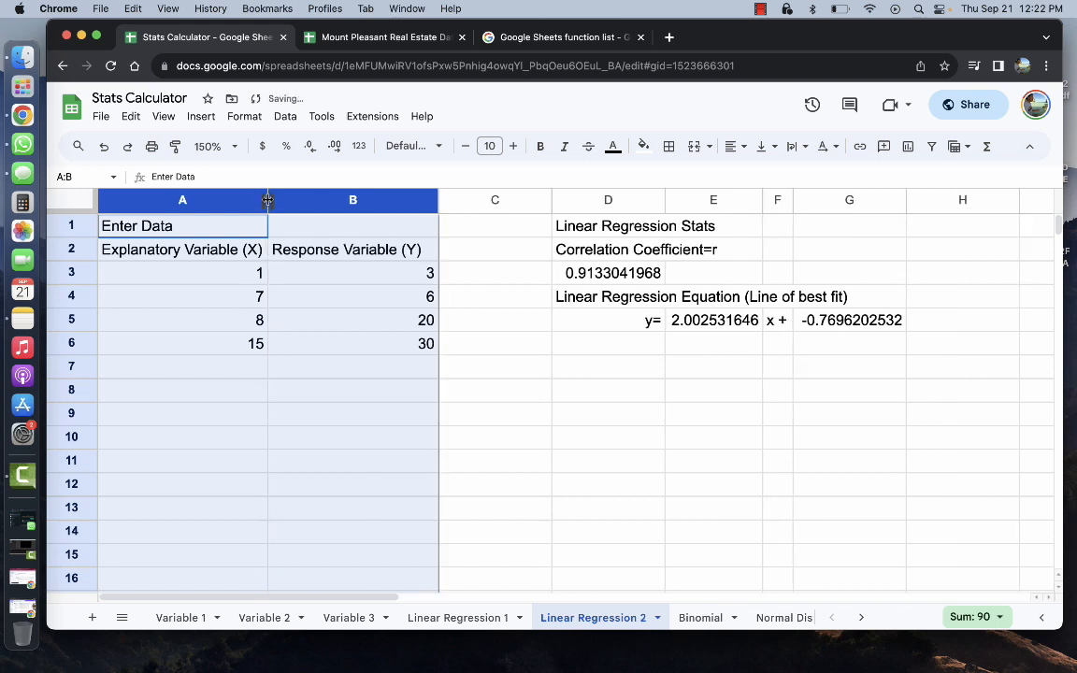
left_click(481, 618)
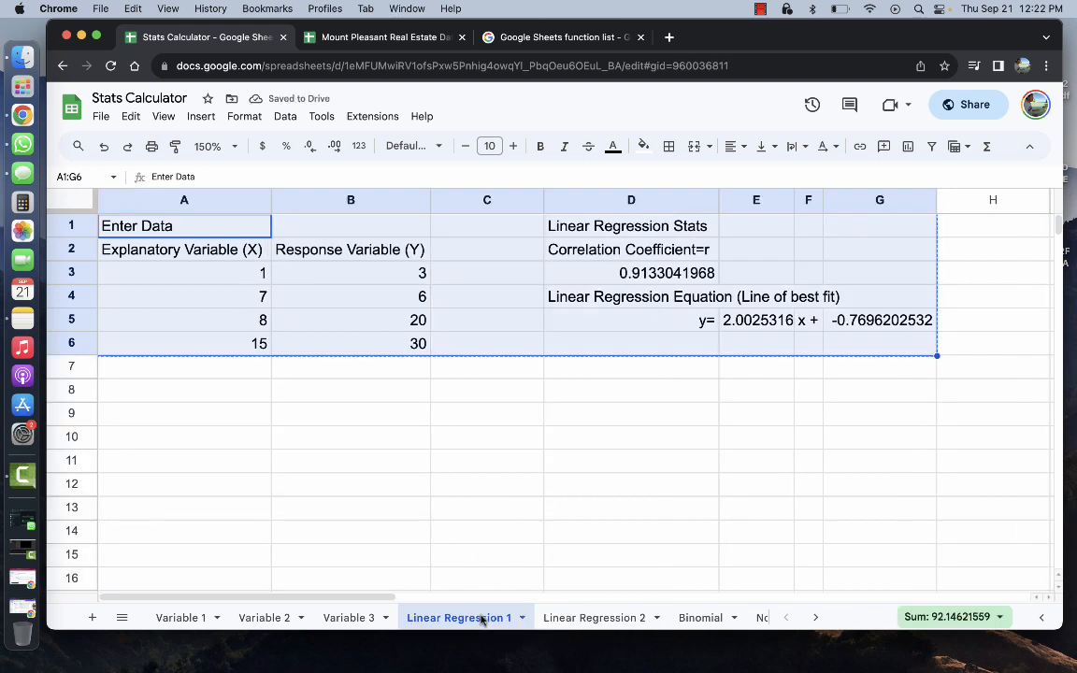
left_click(384, 437)
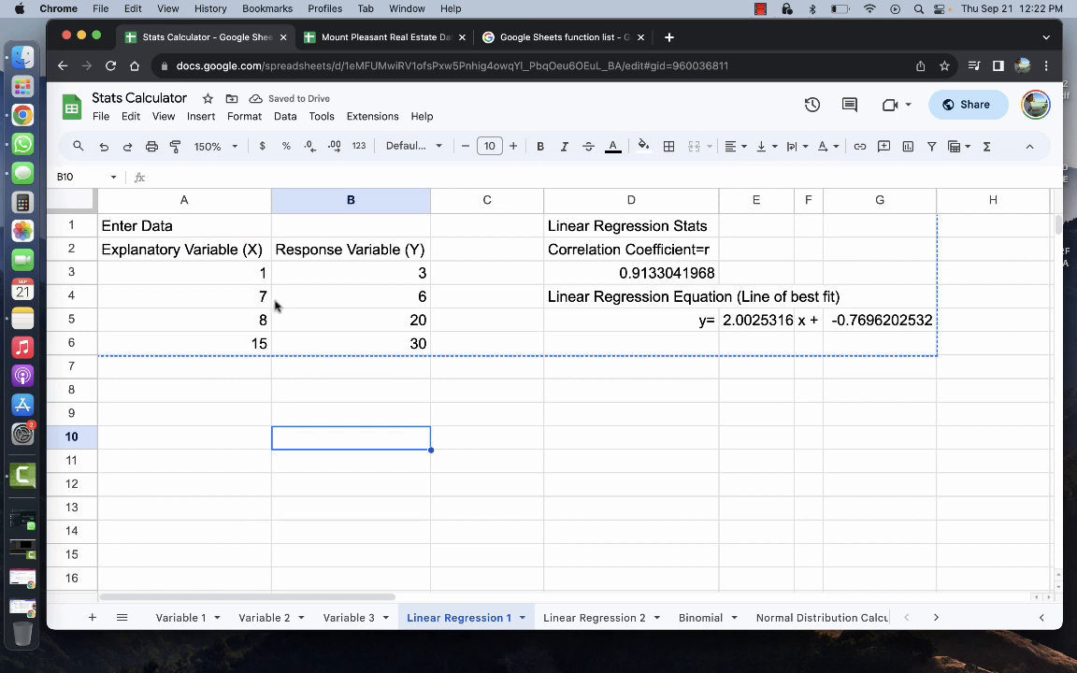
Select and copy the Bedrooms values D2:D246 in the Mount Pleasant Real Estate Data spreadsheet
left_click(234, 278)
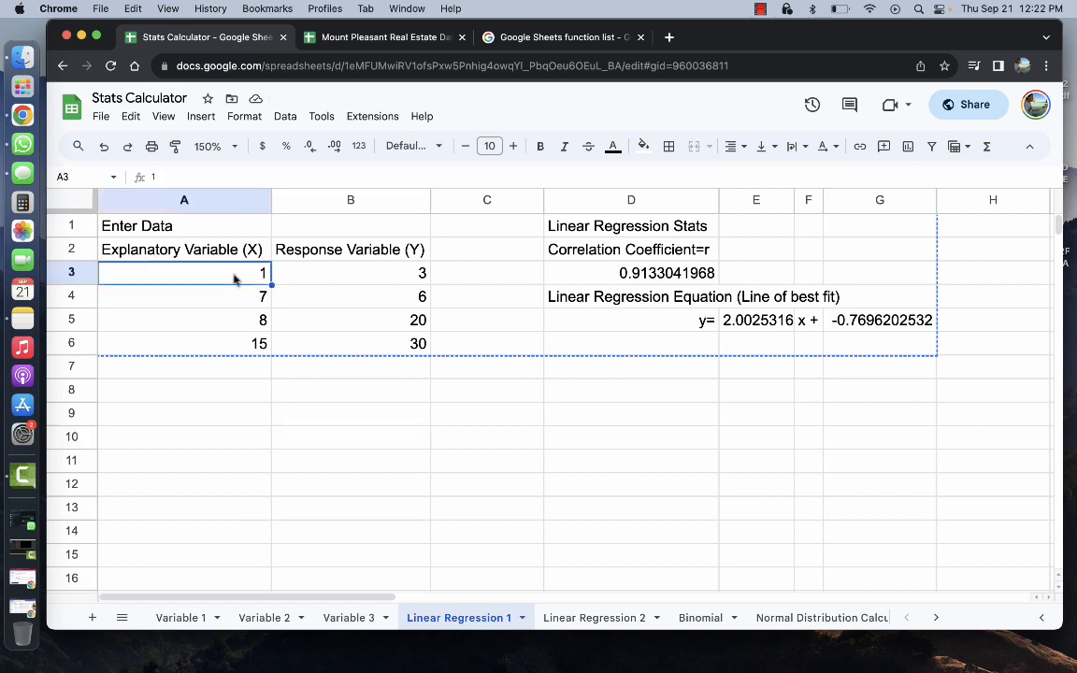
left_click(387, 39)
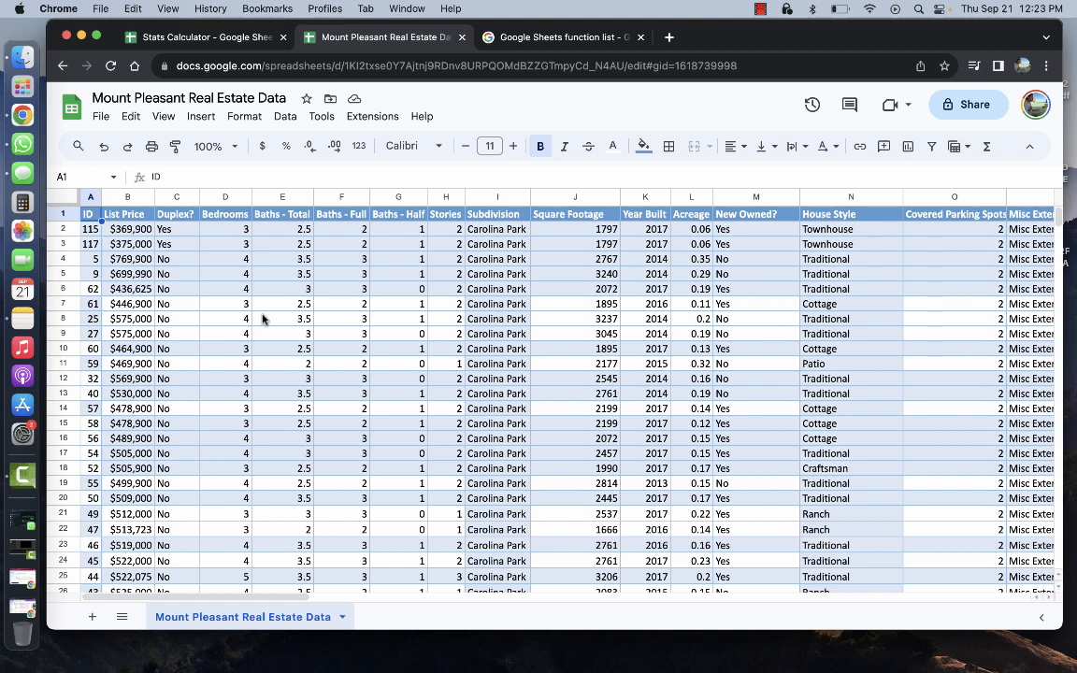
left_click(211, 230)
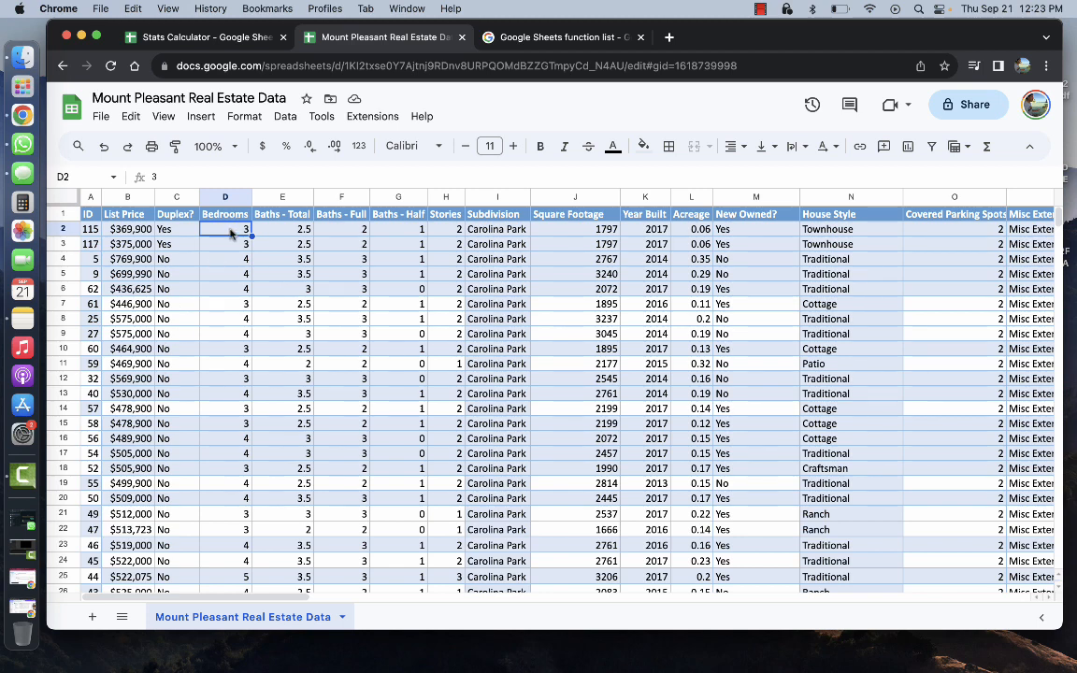
left_click_drag(230, 233, 228, 295)
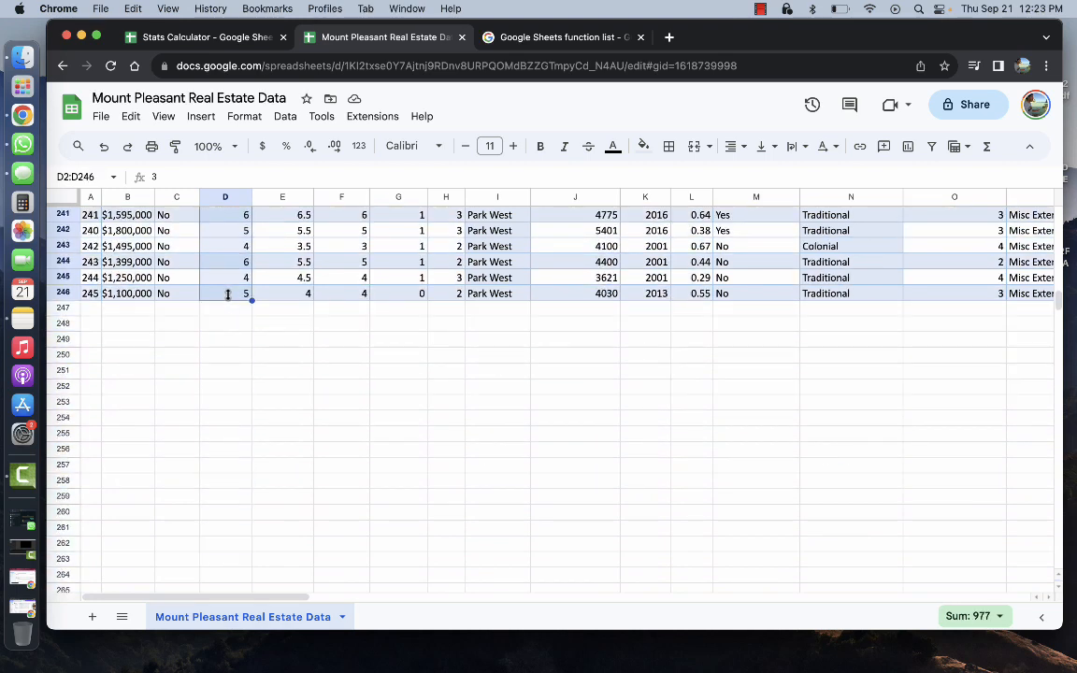
left_click(203, 37)
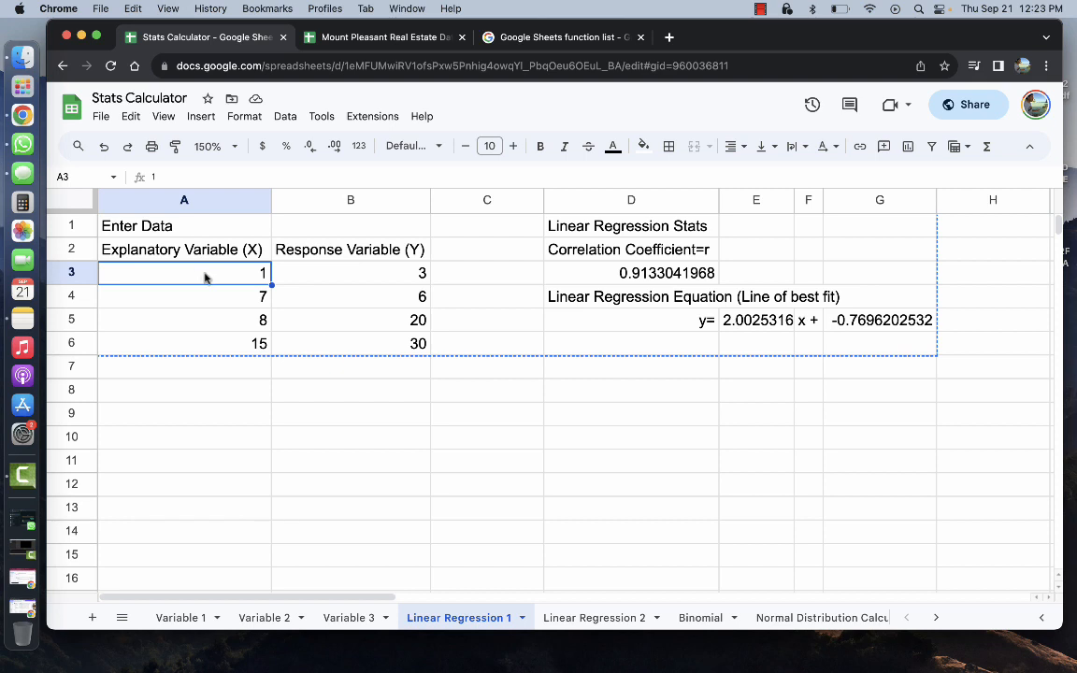
Paste the Bedrooms values into A3 and rename the X header in A2 to Bedrooms
key("super+v")
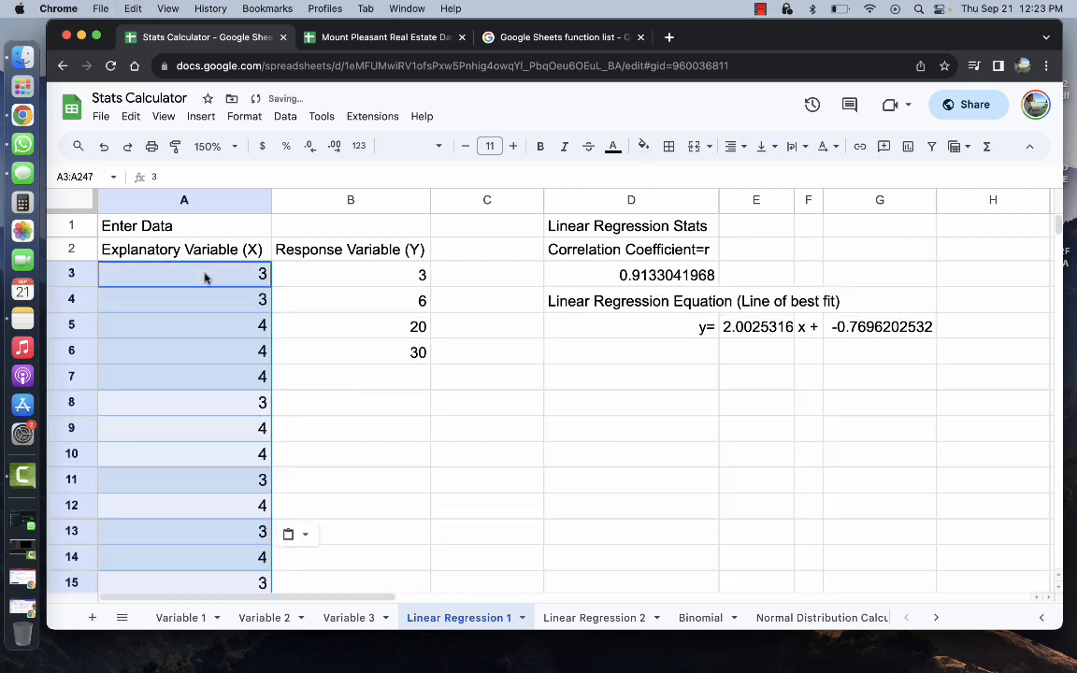
left_click(185, 249)
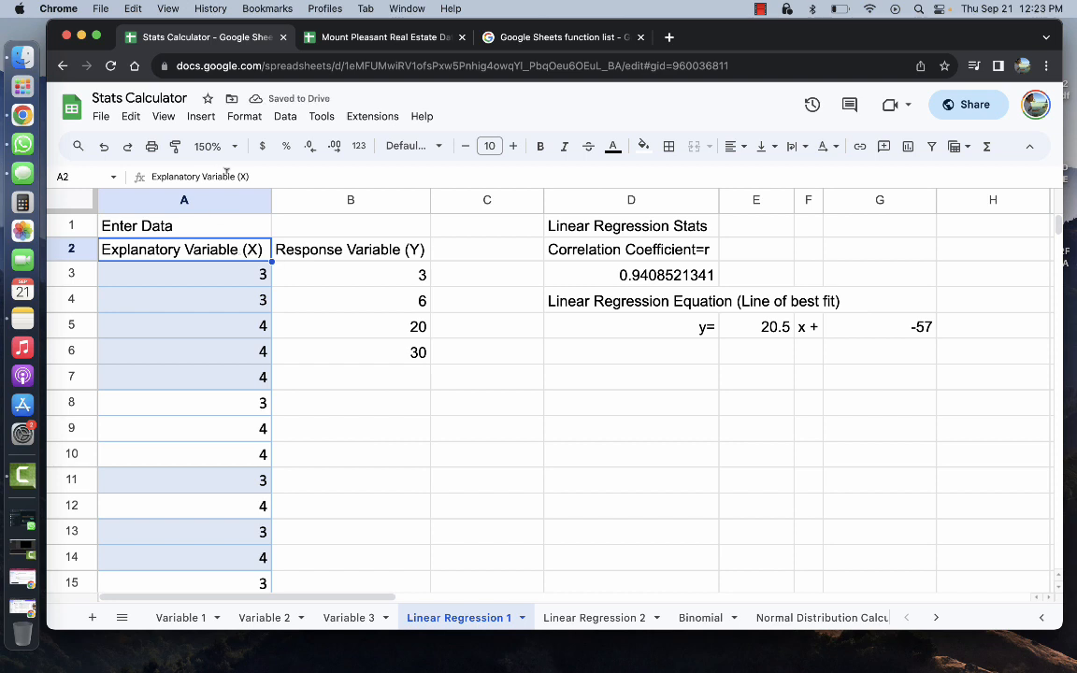
left_click(233, 177)
left_click_drag(230, 176, 150, 177)
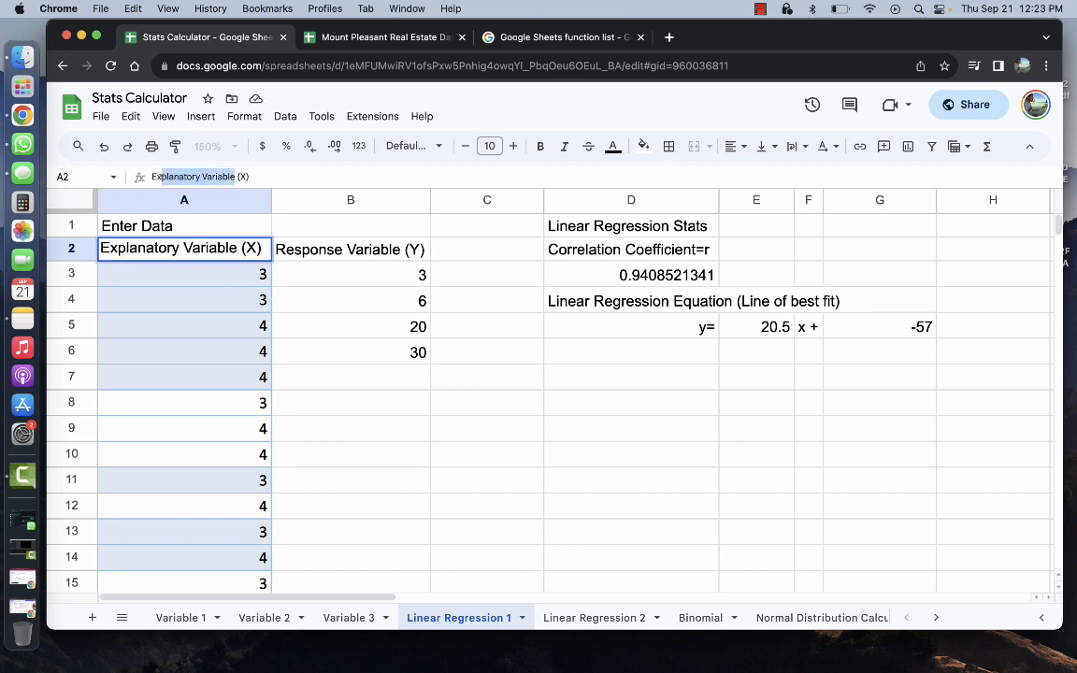
key("BackSpace")
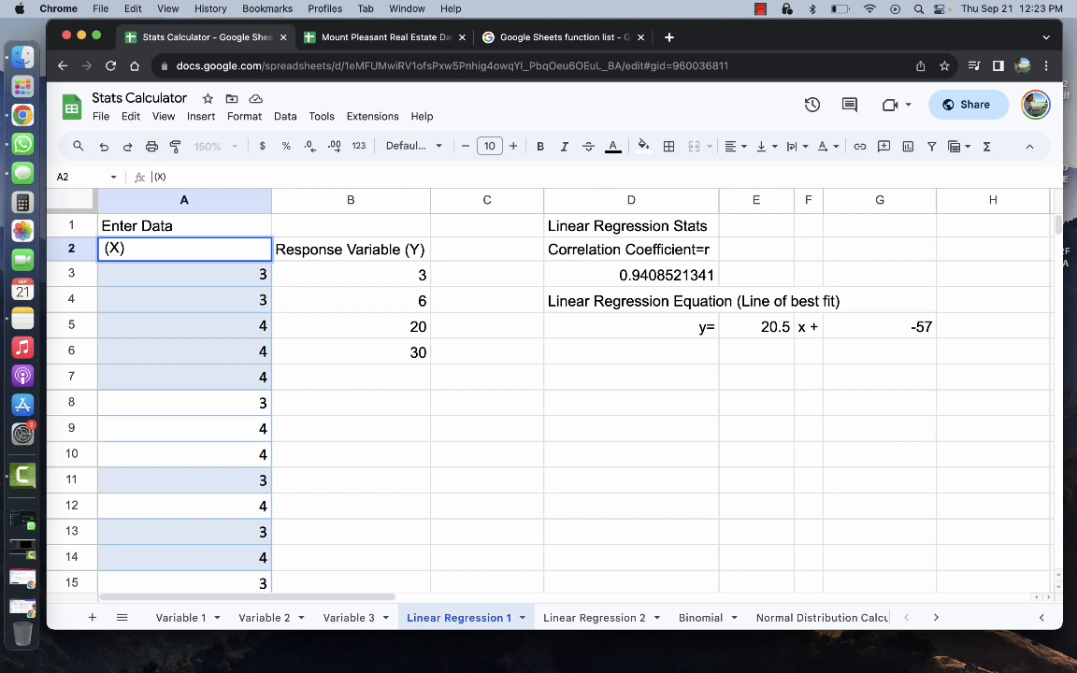
type("Nu")
key("BackSpace")
key("BackSpace")
type("Bedrooms")
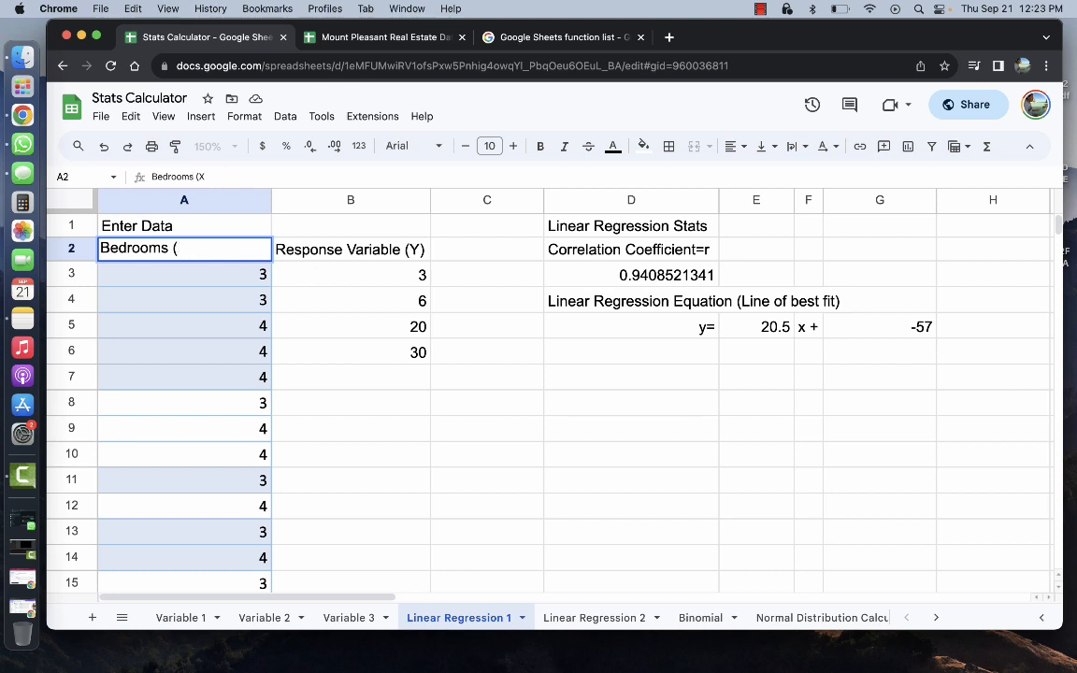
left_click(339, 271)
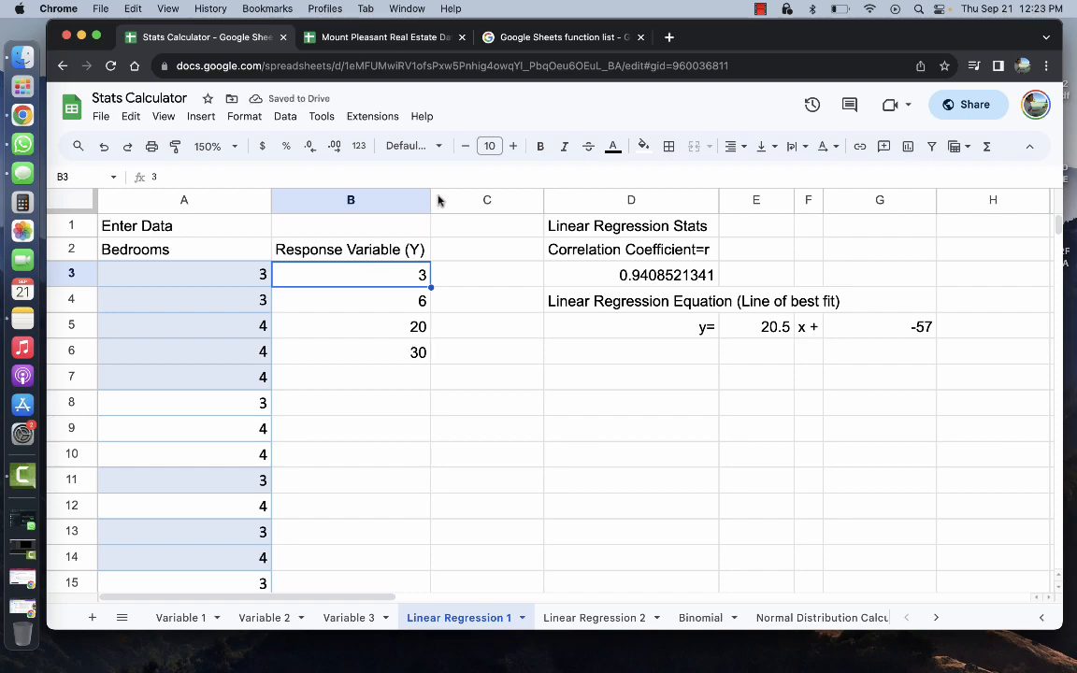
left_click(393, 37)
scroll(228, 272, "up", 20)
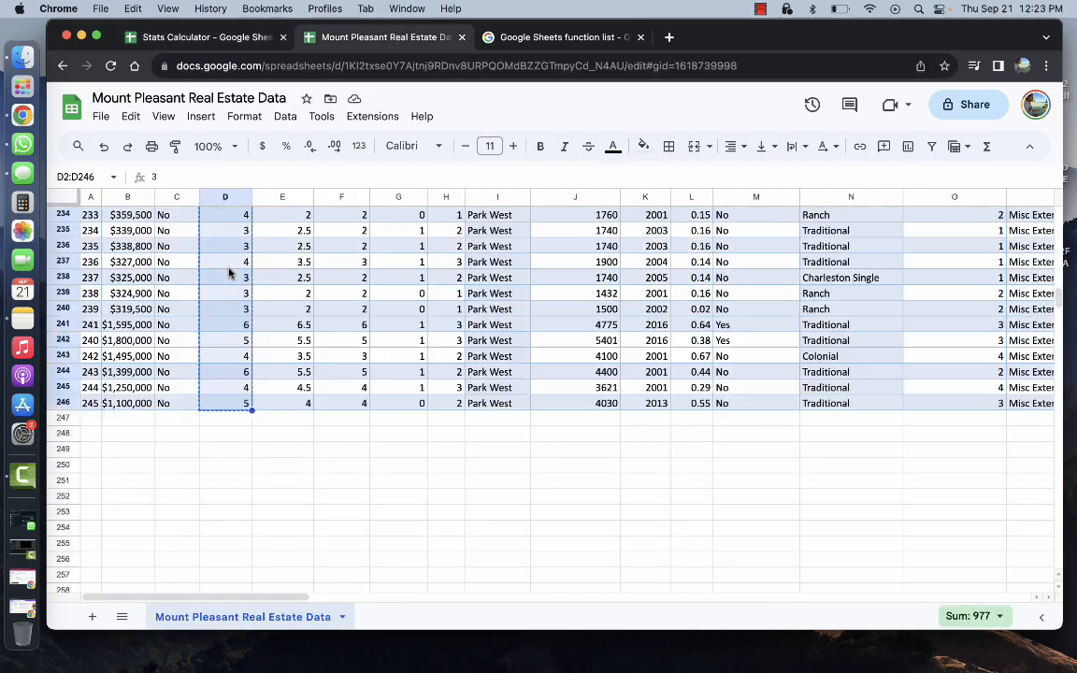
Copy the List Price values B2:B246 and paste them as the Y data
scroll(228, 272, "up", 10)
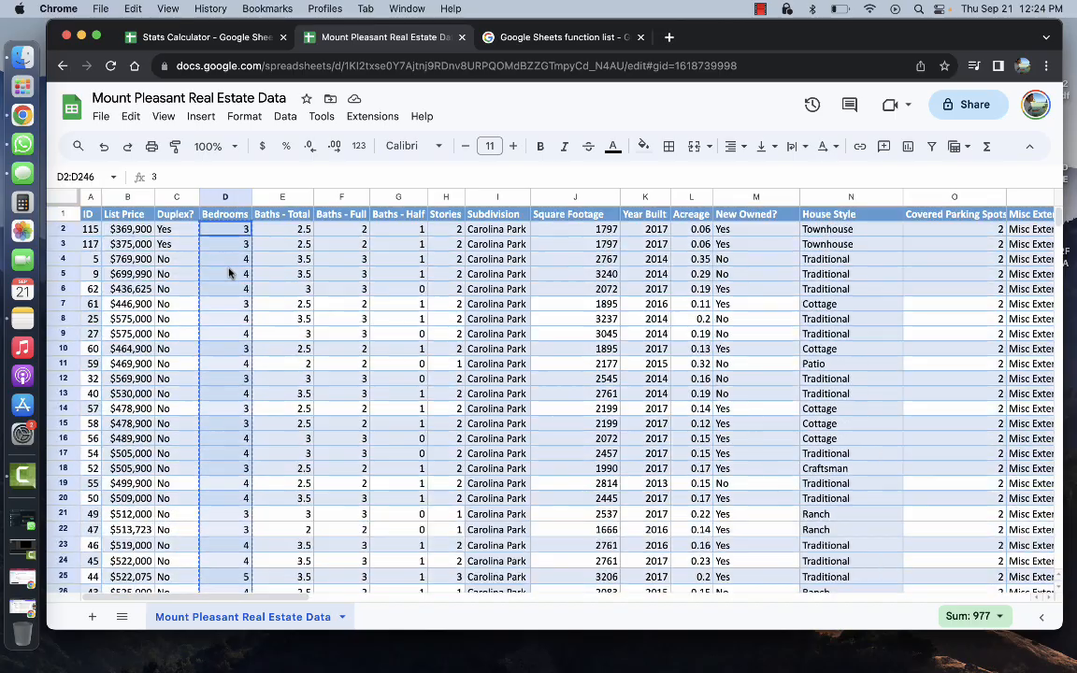
left_click_drag(127, 229, 154, 558)
left_click_drag(161, 492, 141, 311)
key("super+c")
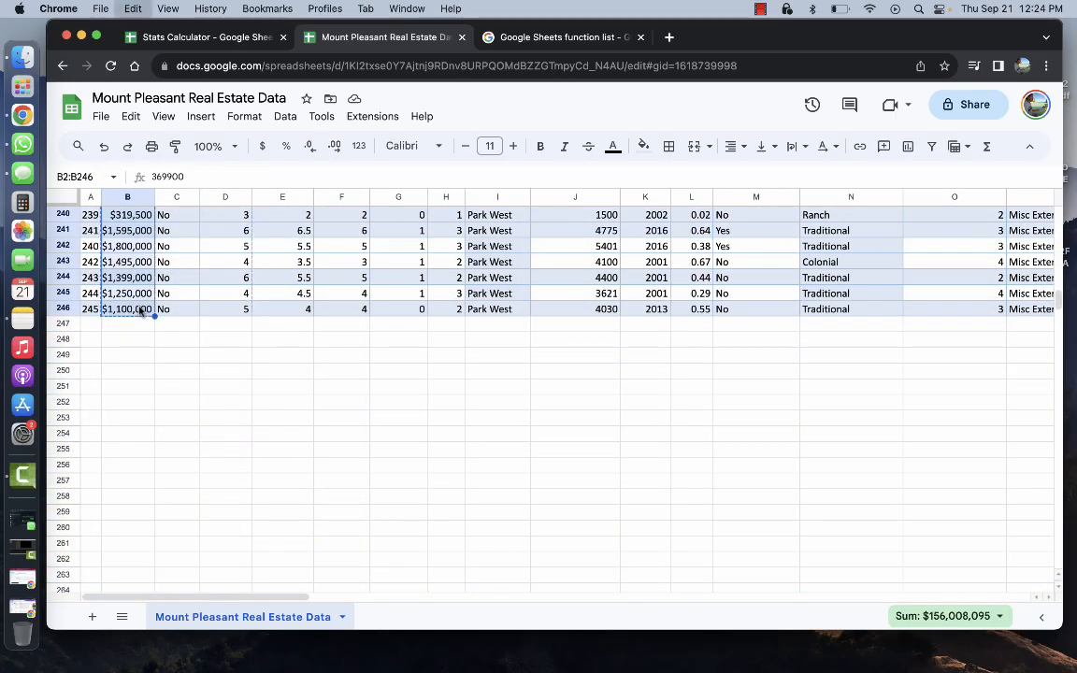
left_click(217, 39)
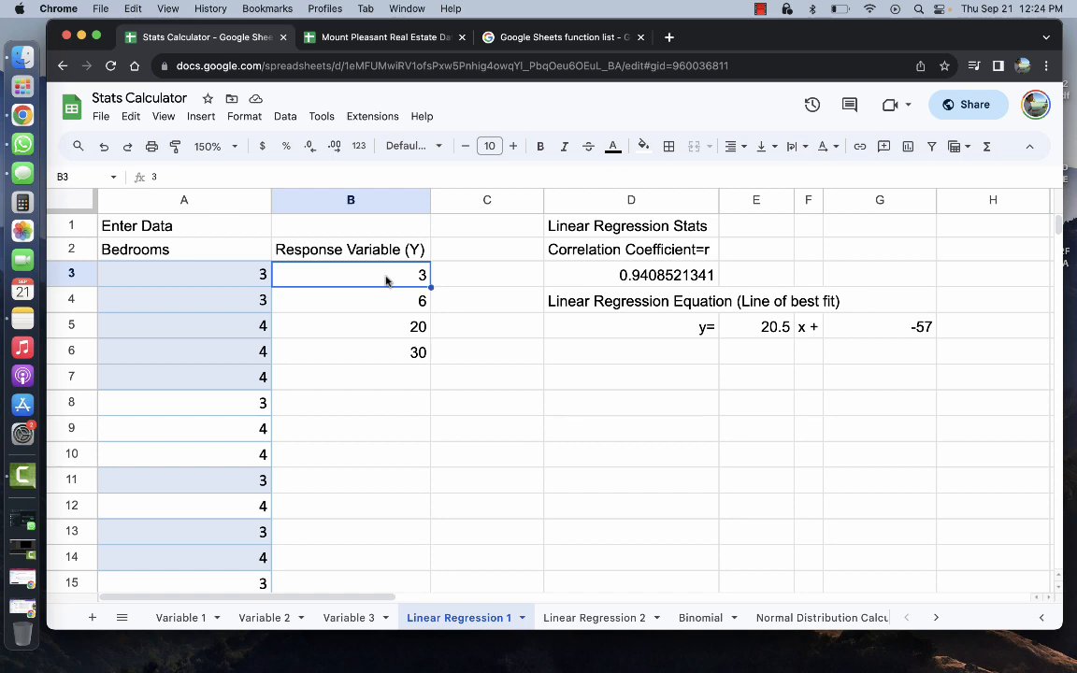
key("super+v")
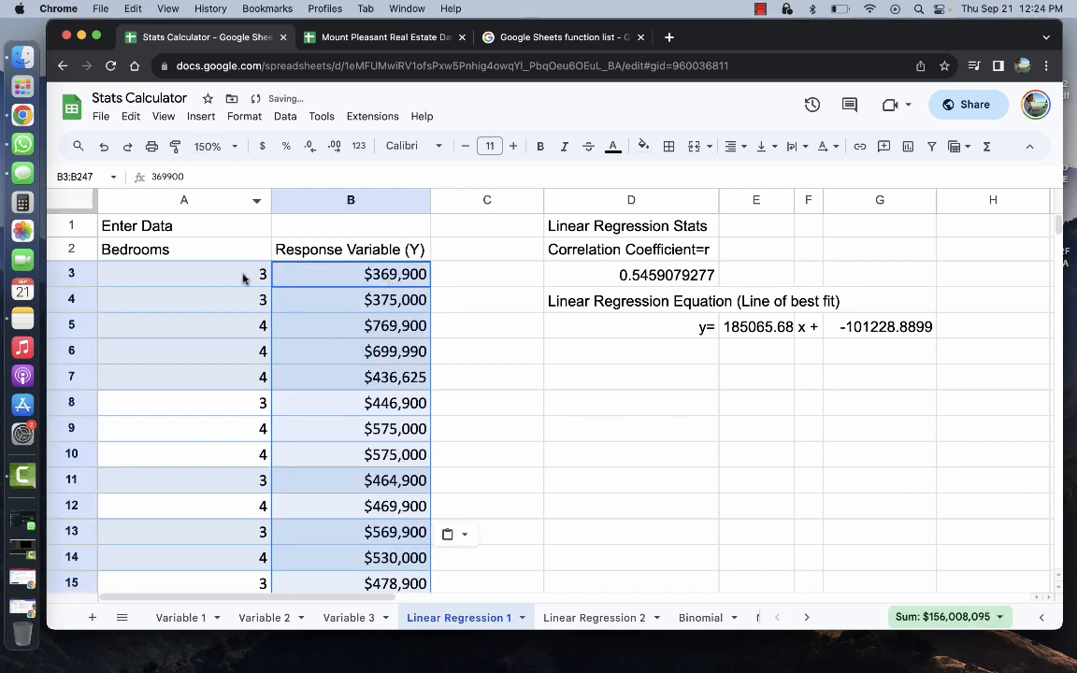
Check the updated r 0.5459079277, slope 185065.68 and intercept -101228.8899
left_click(347, 42)
scroll(276, 265, "up", 20)
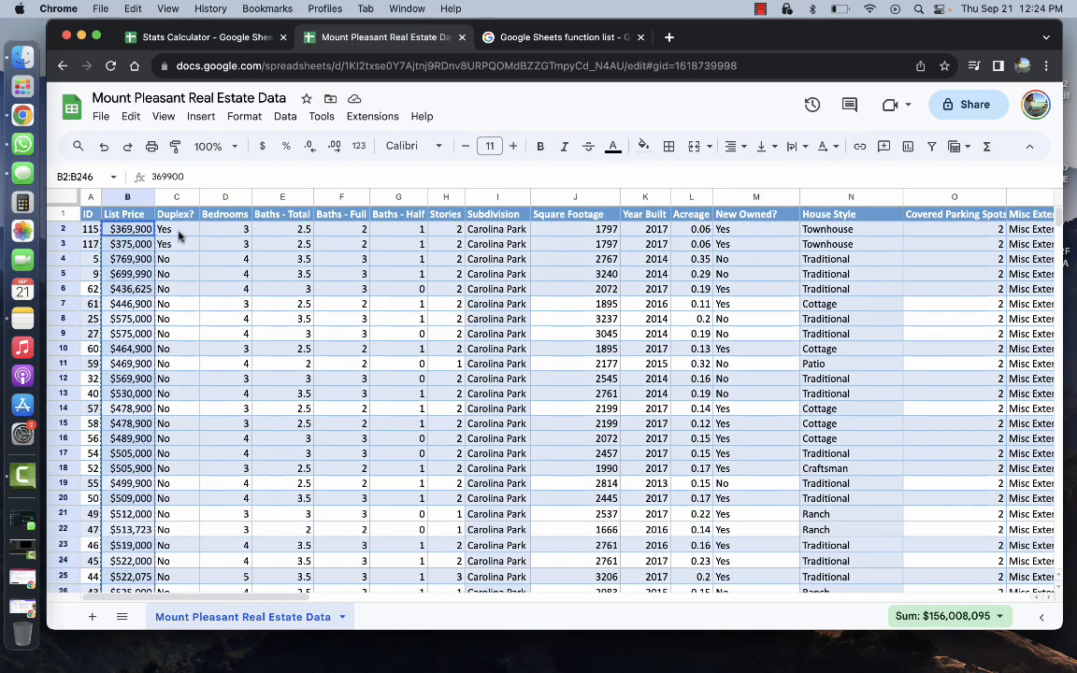
left_click(255, 36)
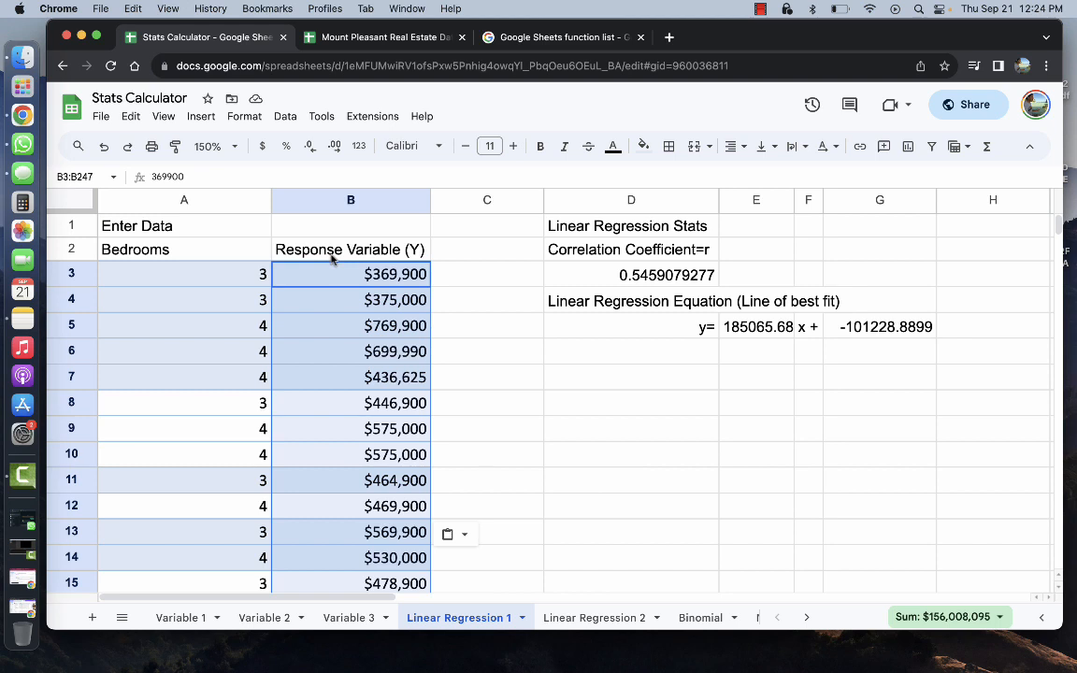
left_click(863, 326)
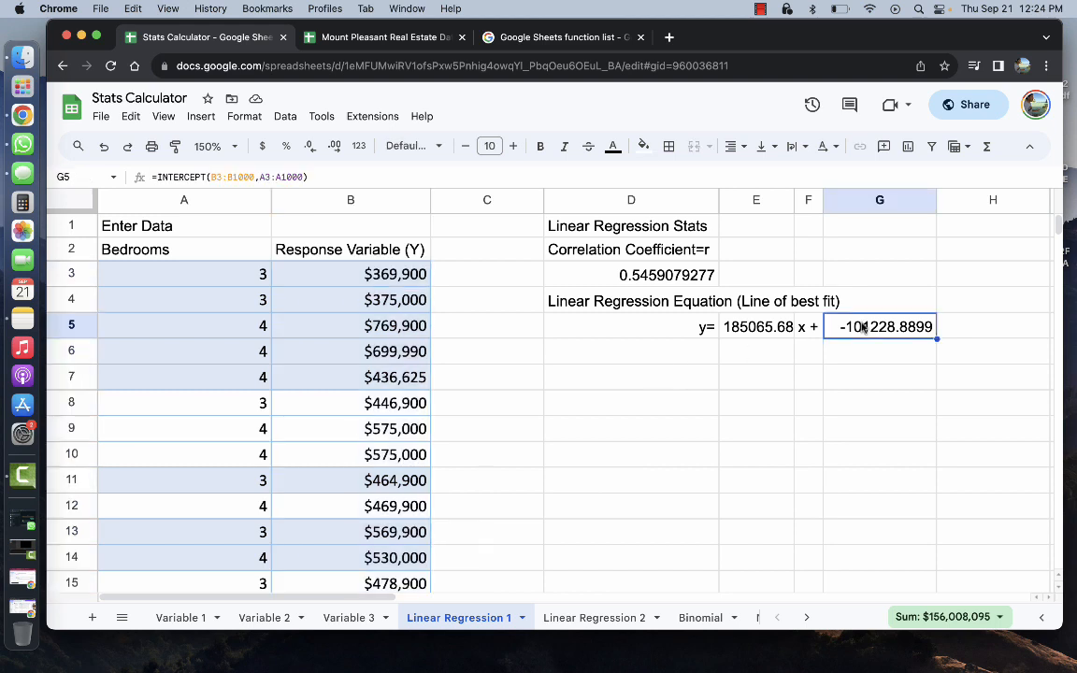
left_click(659, 275)
left_click(738, 329)
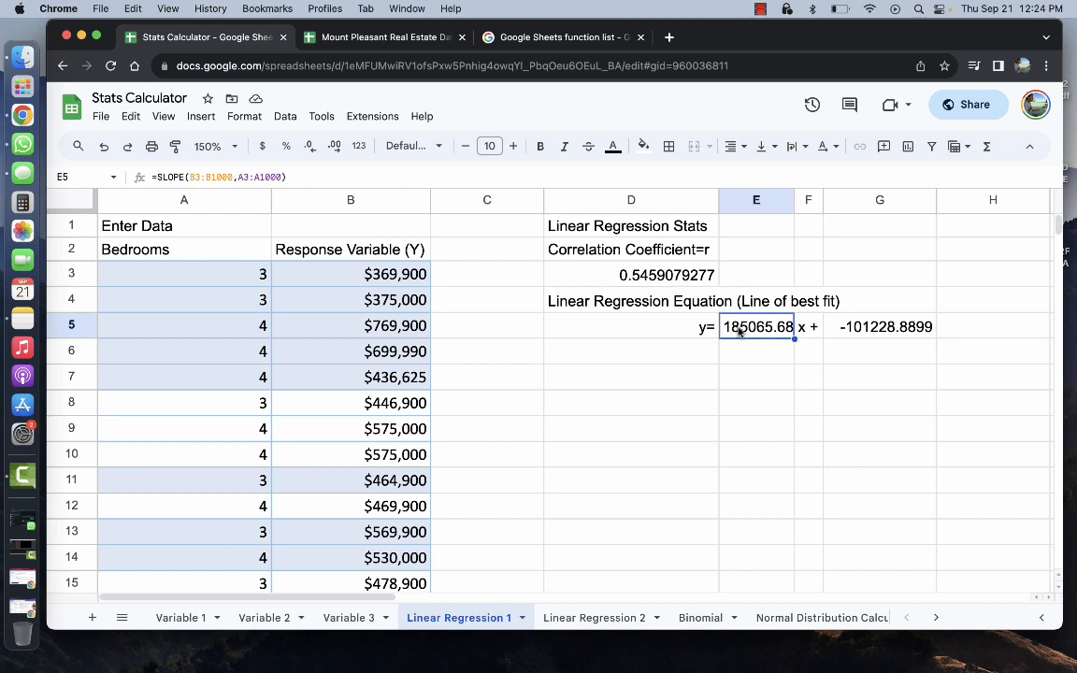
left_click(860, 336)
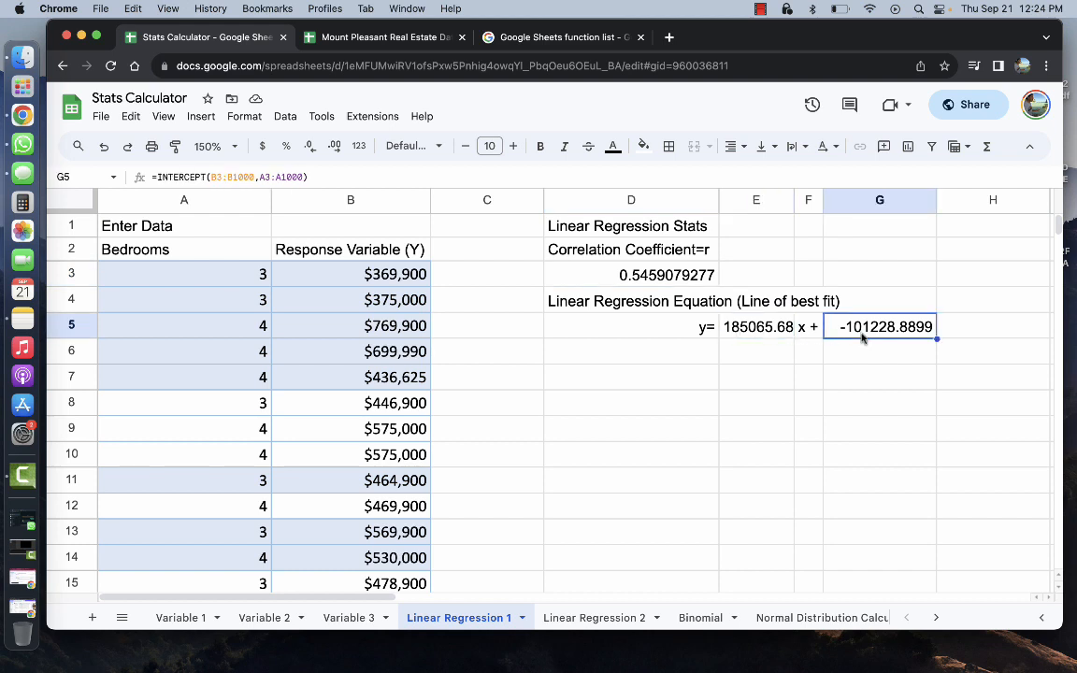
left_click(215, 273)
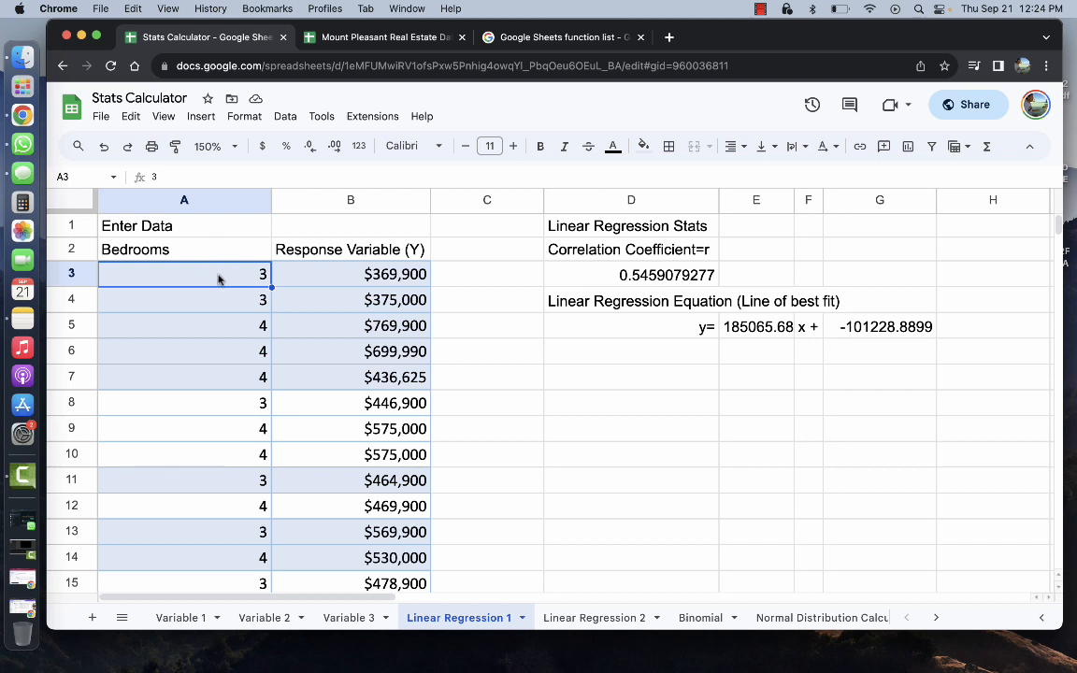
Chart the Bedrooms and price data in A3:B247 as a scatter chart
left_click_drag(218, 277, 328, 584)
left_click_drag(319, 649, 432, 545)
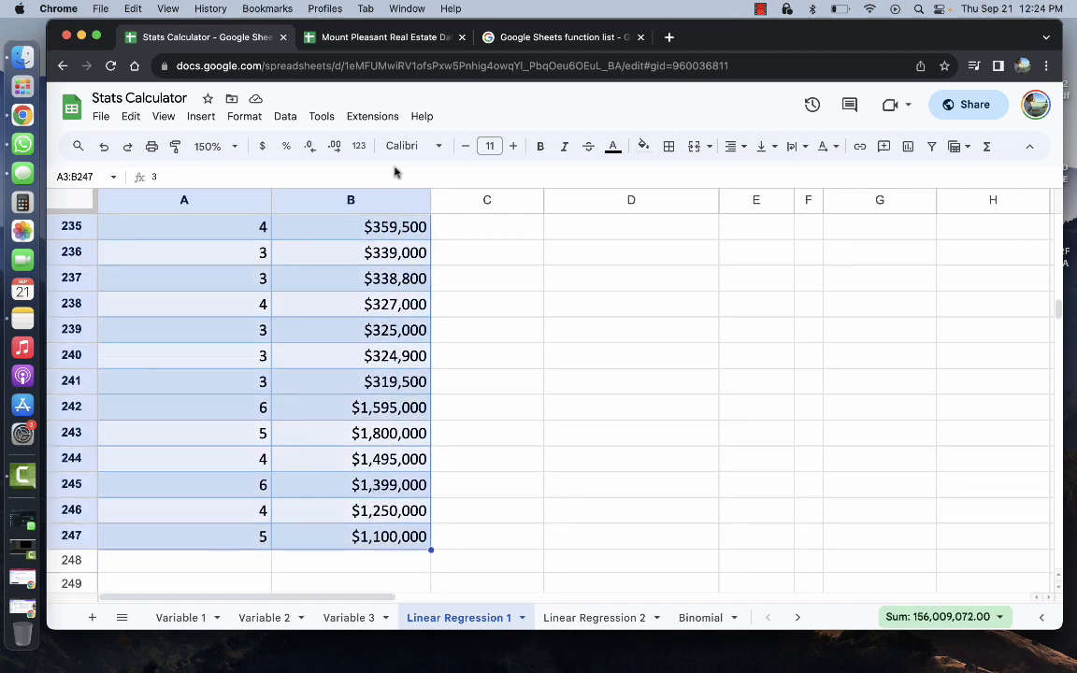
scroll(512, 293, "up", 20)
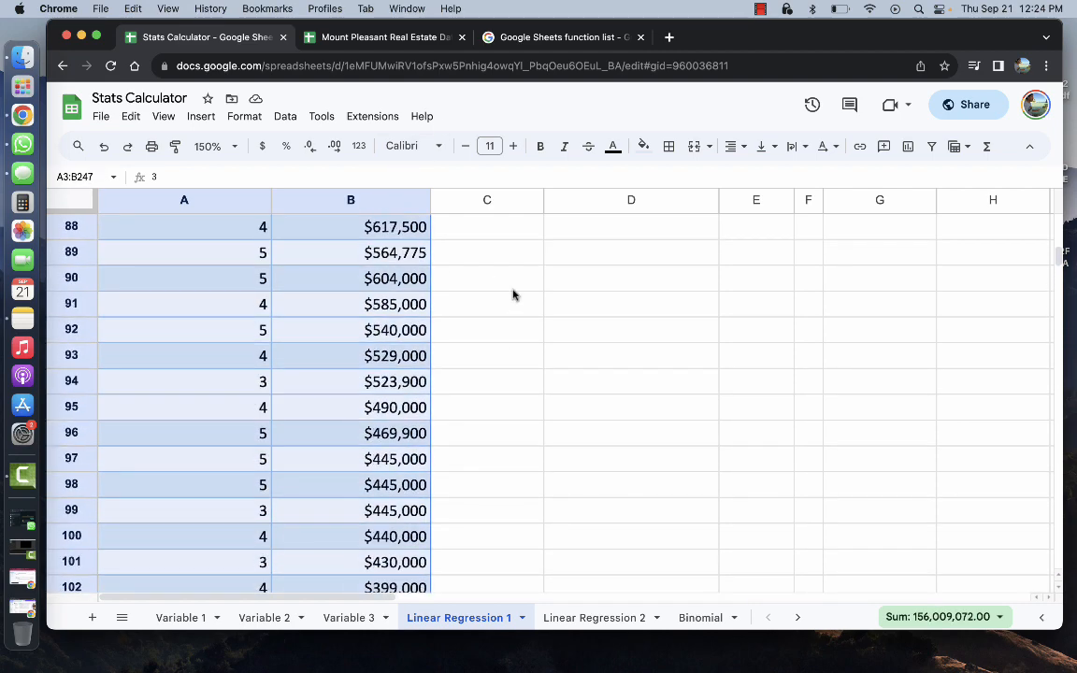
scroll(512, 293, "up", 15)
left_click(200, 117)
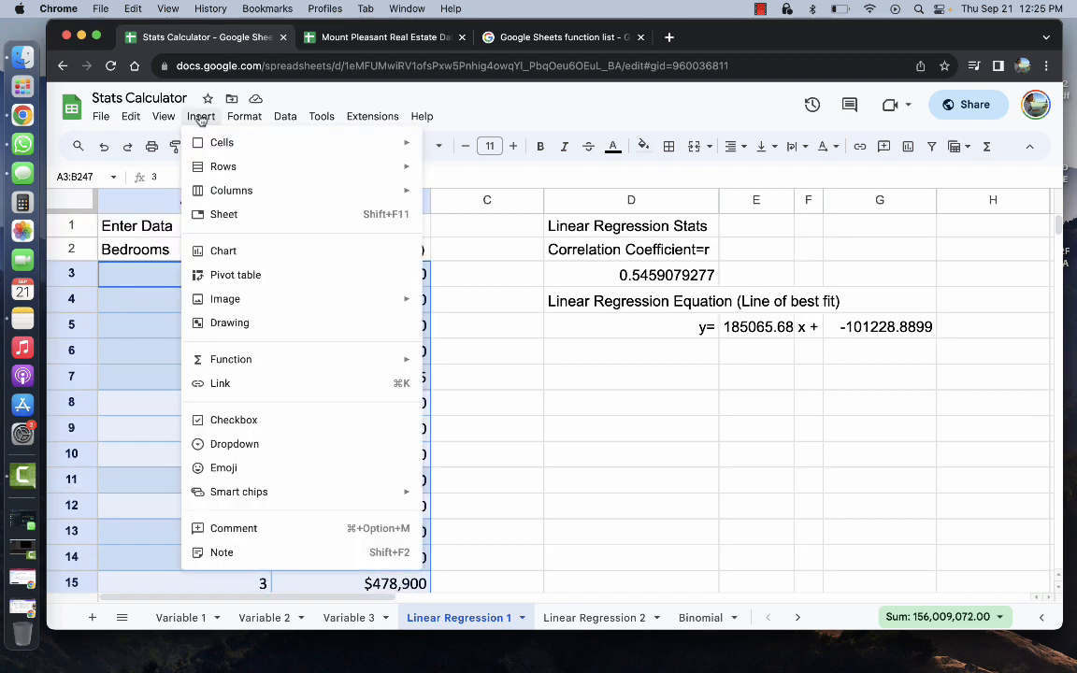
left_click(241, 248)
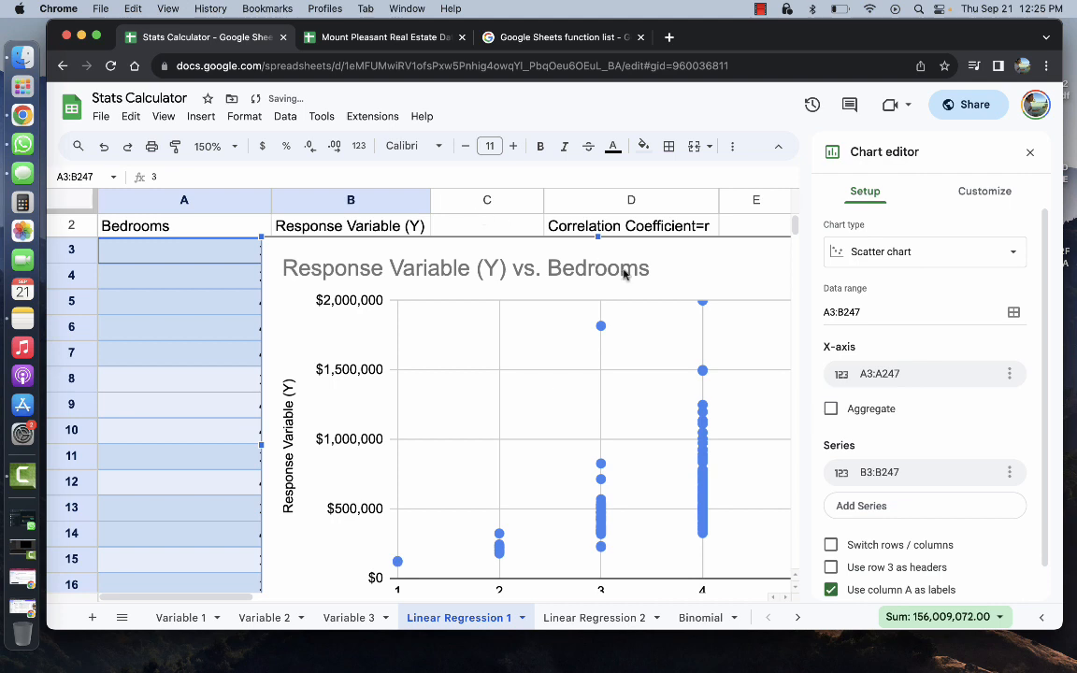
left_click(891, 255)
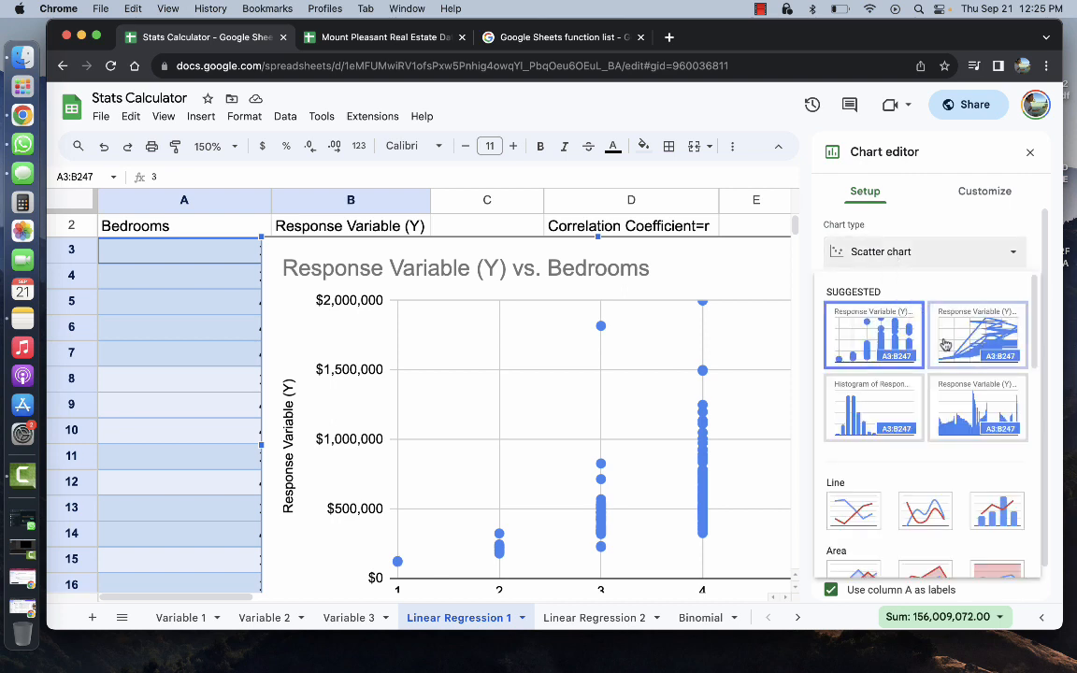
scroll(933, 343, "down", 8)
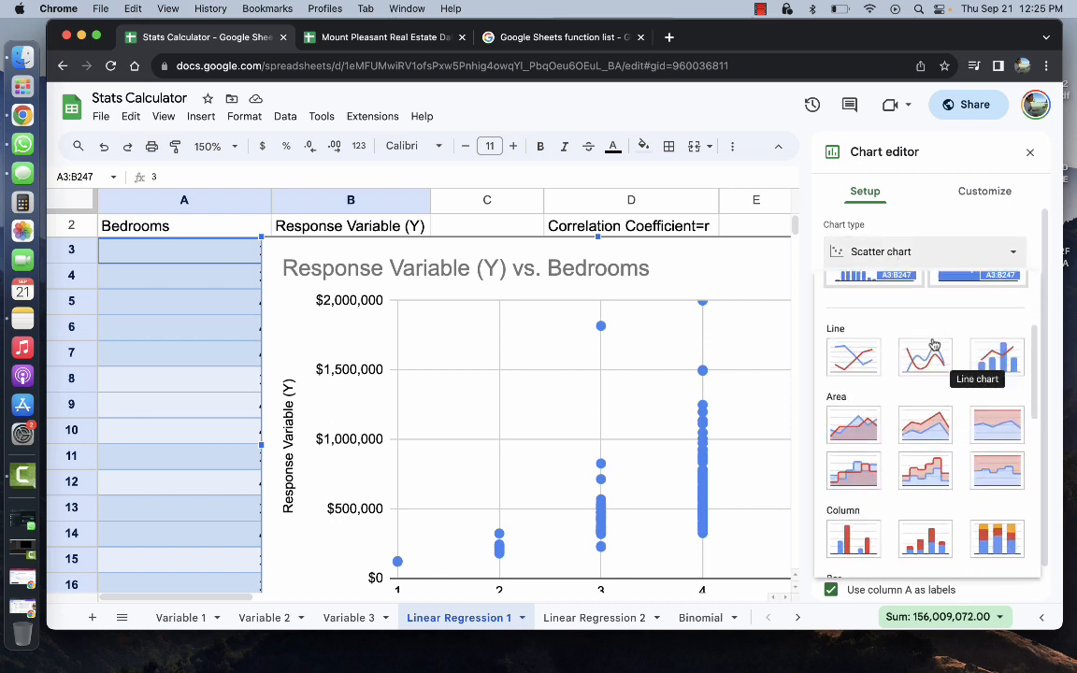
scroll(932, 344, "down", 4)
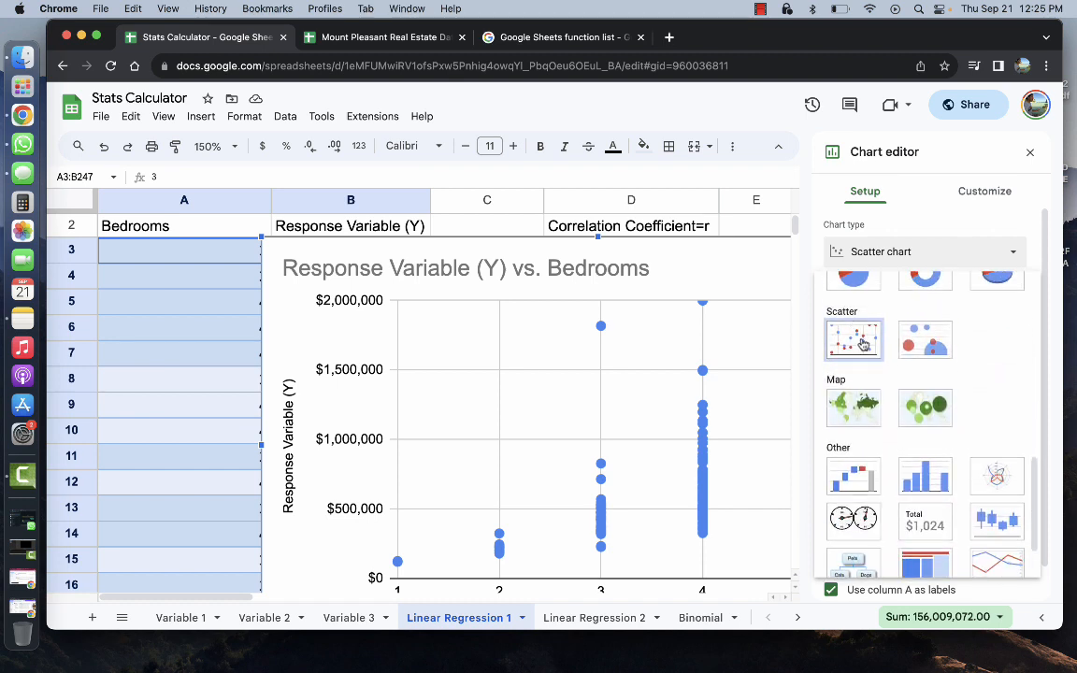
left_click(861, 343)
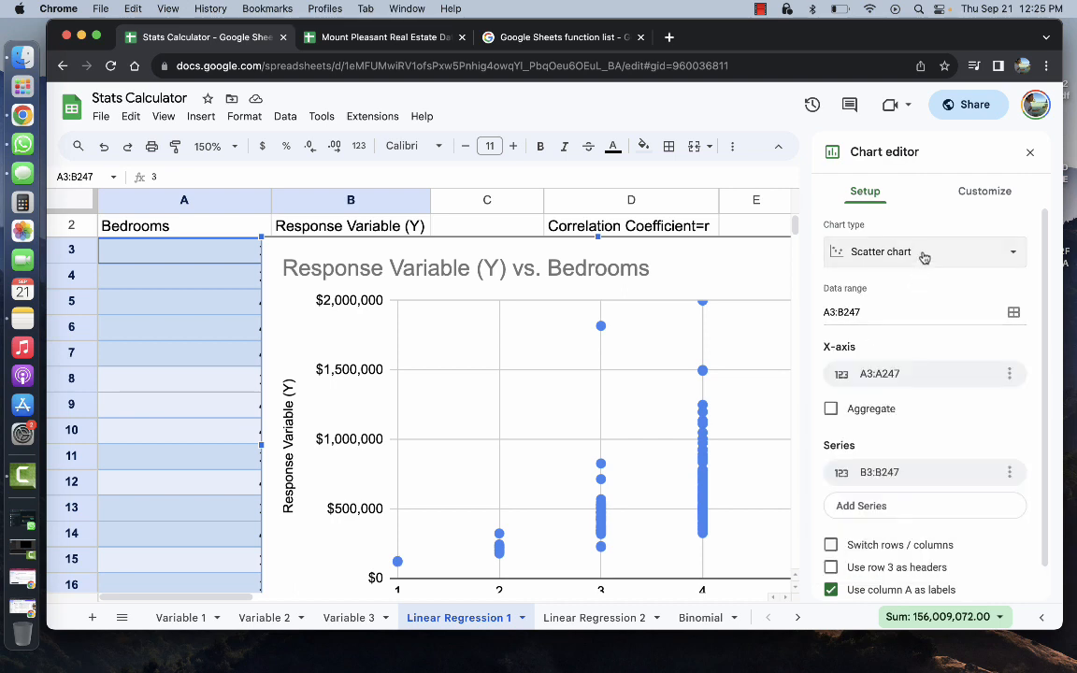
left_click(1029, 155)
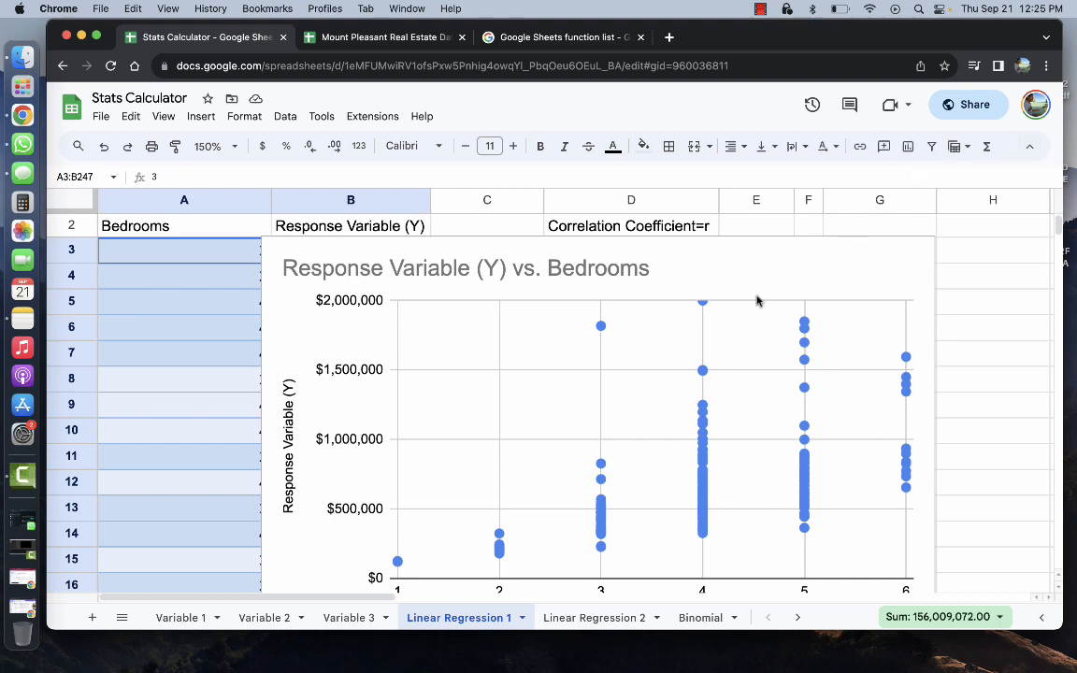
Move the chart beside the data below the regression equation and zoom to 100%
left_click_drag(743, 279, 1022, 365)
scroll(829, 315, "down", 3)
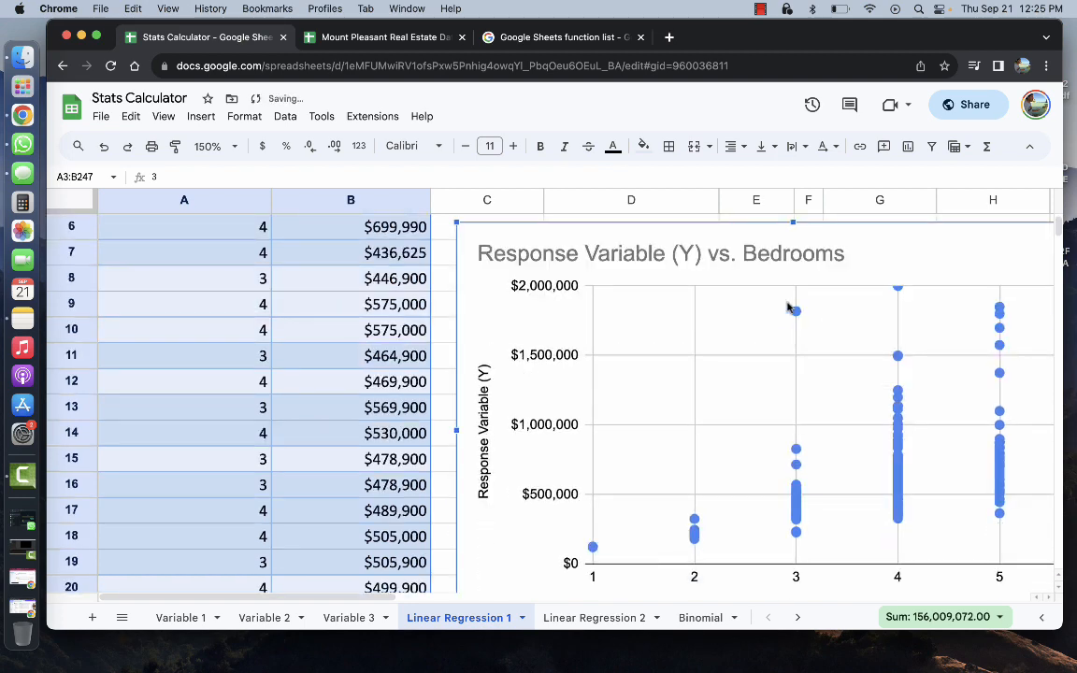
scroll(788, 305, "up", 3)
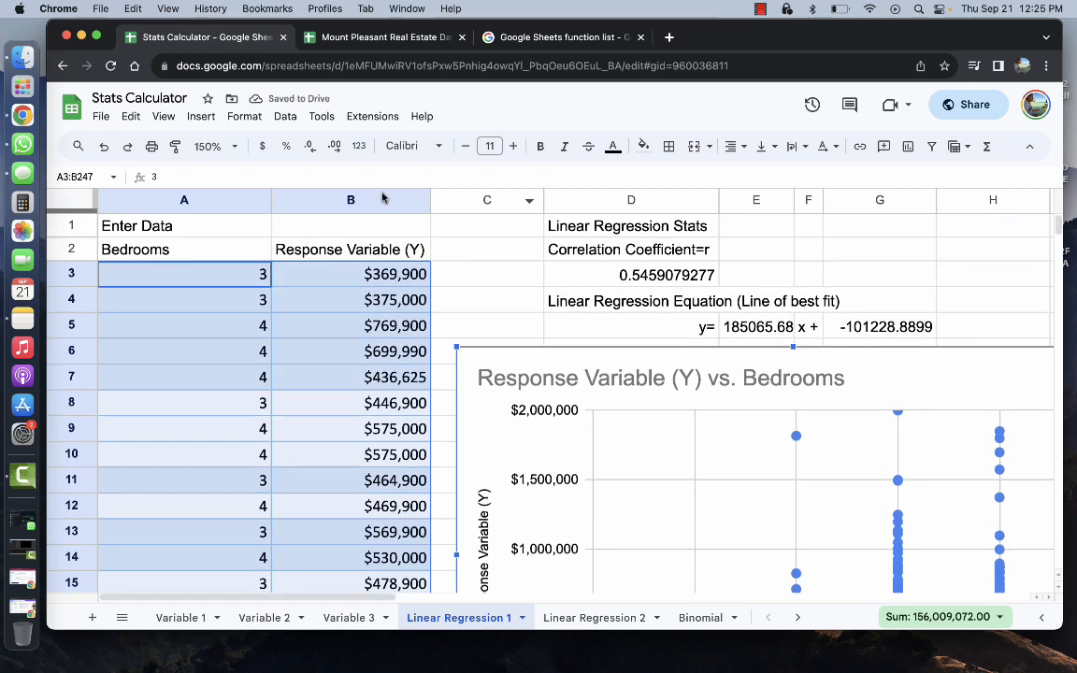
left_click(235, 148)
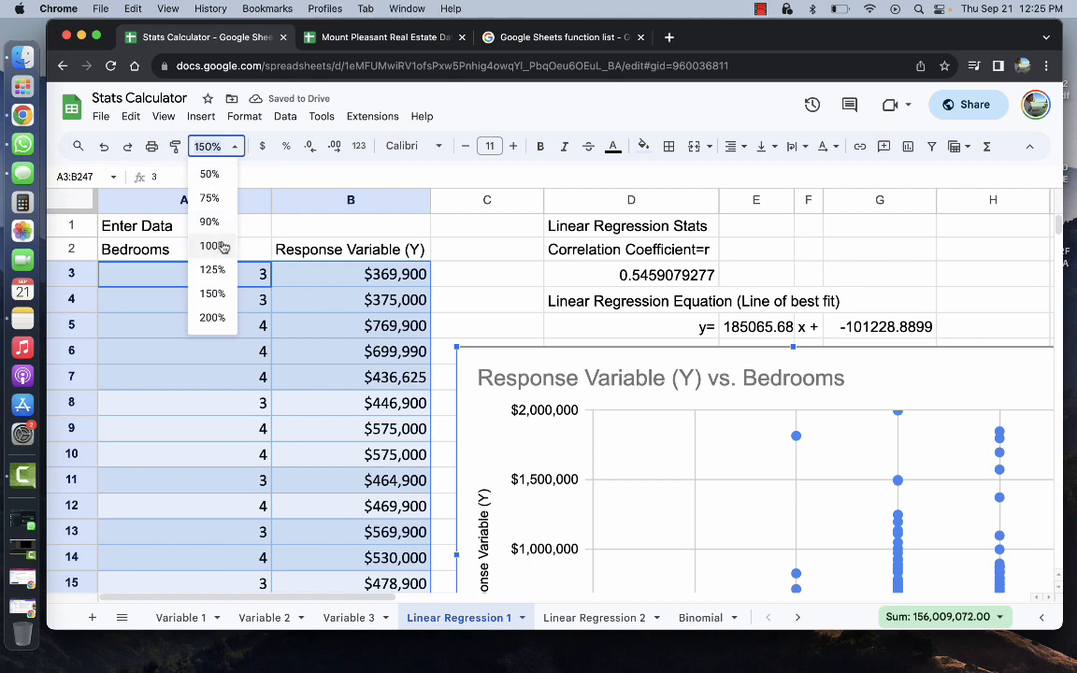
left_click(213, 242)
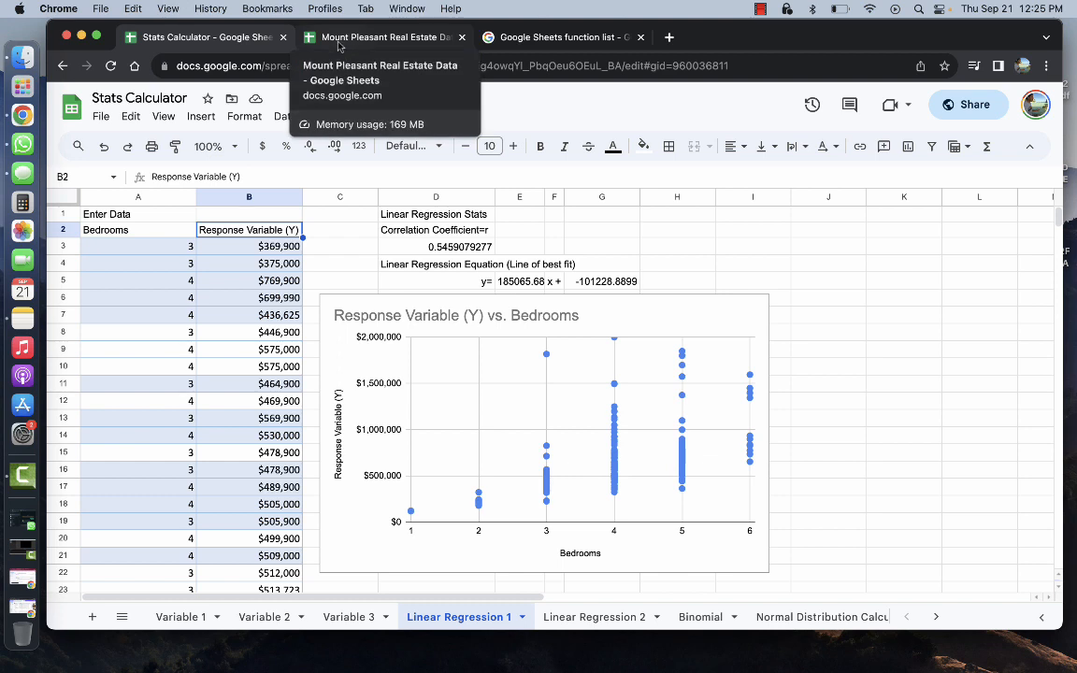
Rename the B2 header to List Price, then open the chart's vertical axis title settings
double_click(276, 231)
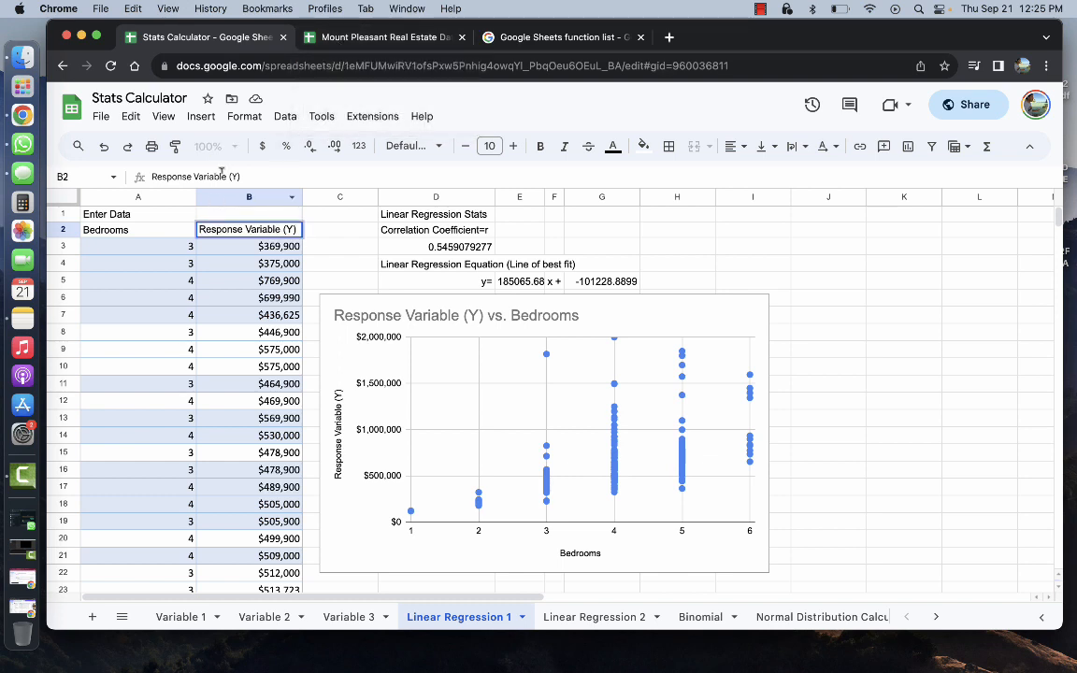
key("BackSpace")
key("BackSpace")
key("BackSpace")
key("BackSpace")
key("BackSpace")
key("BackSpace")
key("BackSpace")
key("BackSpace")
key("BackSpace")
key("BackSpace")
key("BackSpace")
key("BackSpace")
key("BackSpace")
key("BackSpace")
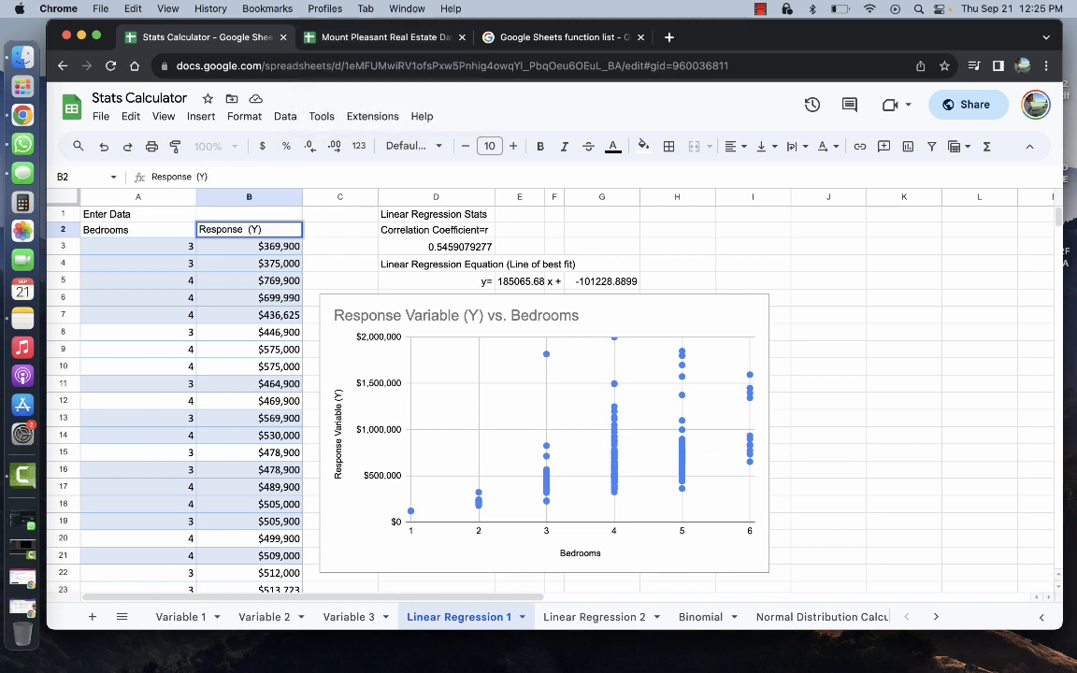
key("BackSpace")
key("BackSpace")
key("BackSpace")
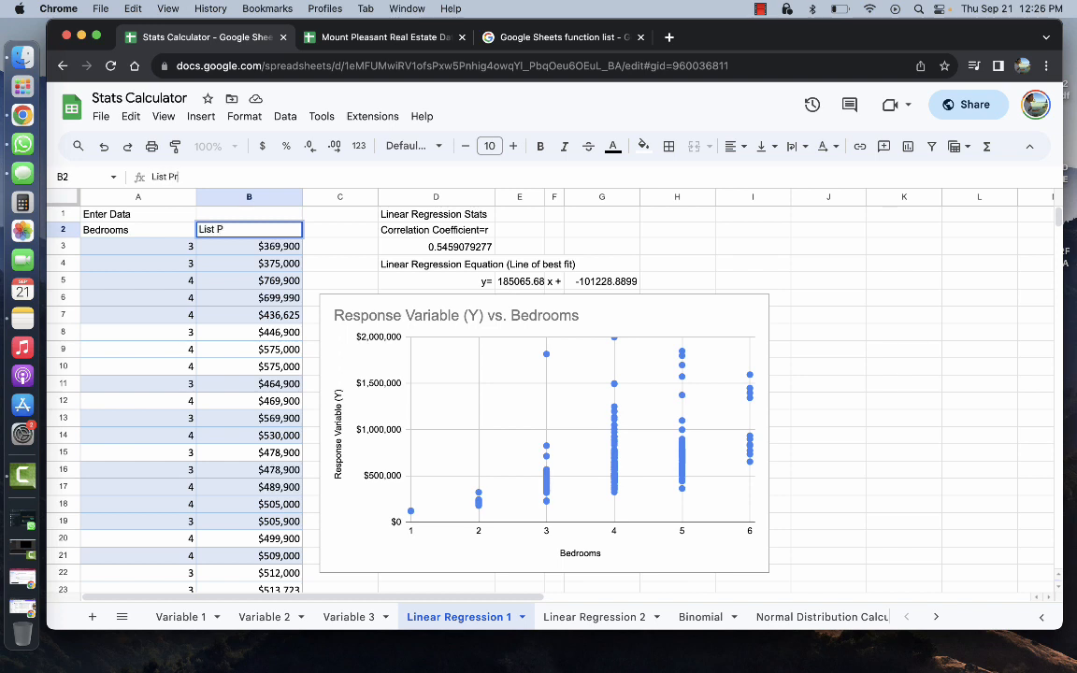
key("Return")
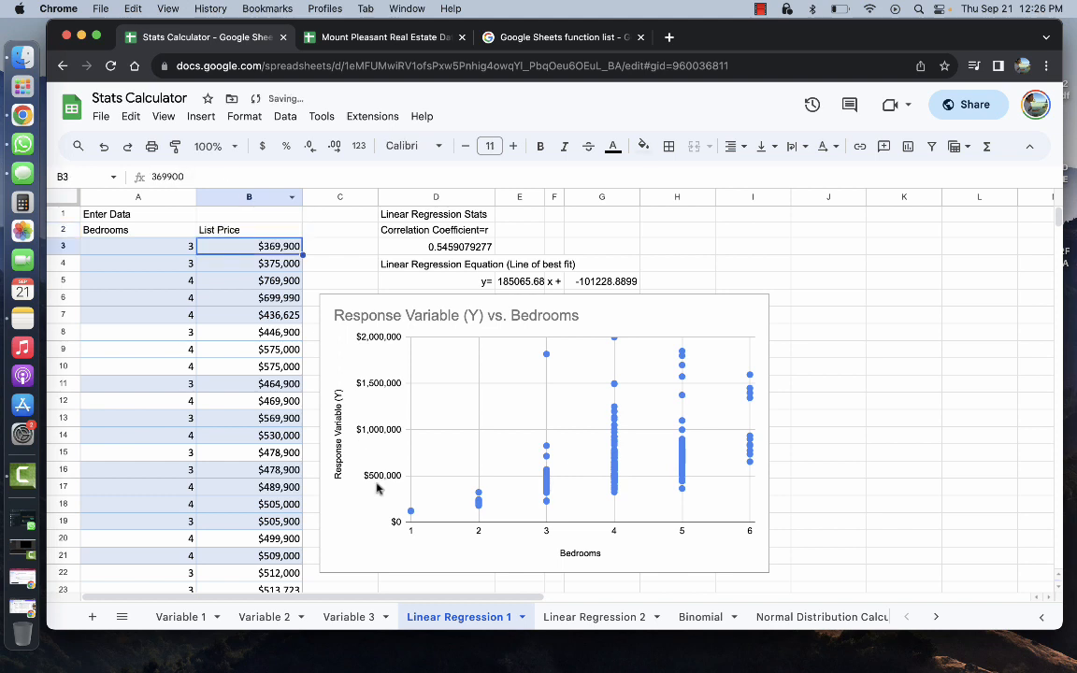
left_click(337, 455)
double_click(336, 455)
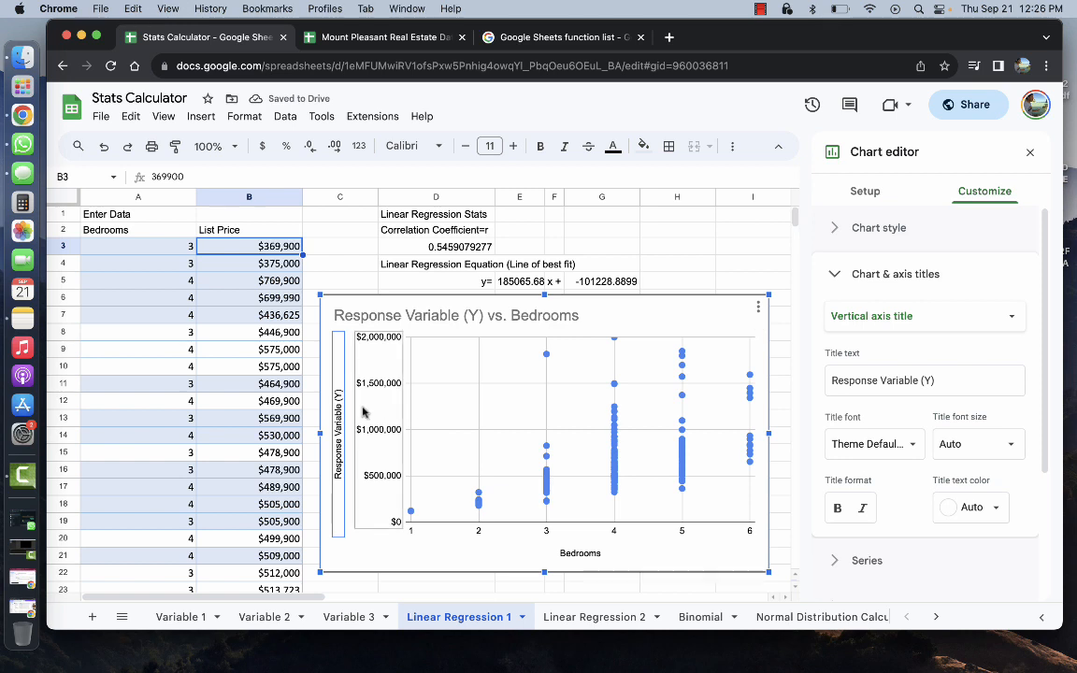
Enter List Price as the vertical axis title text and click cell H4
left_click(937, 380)
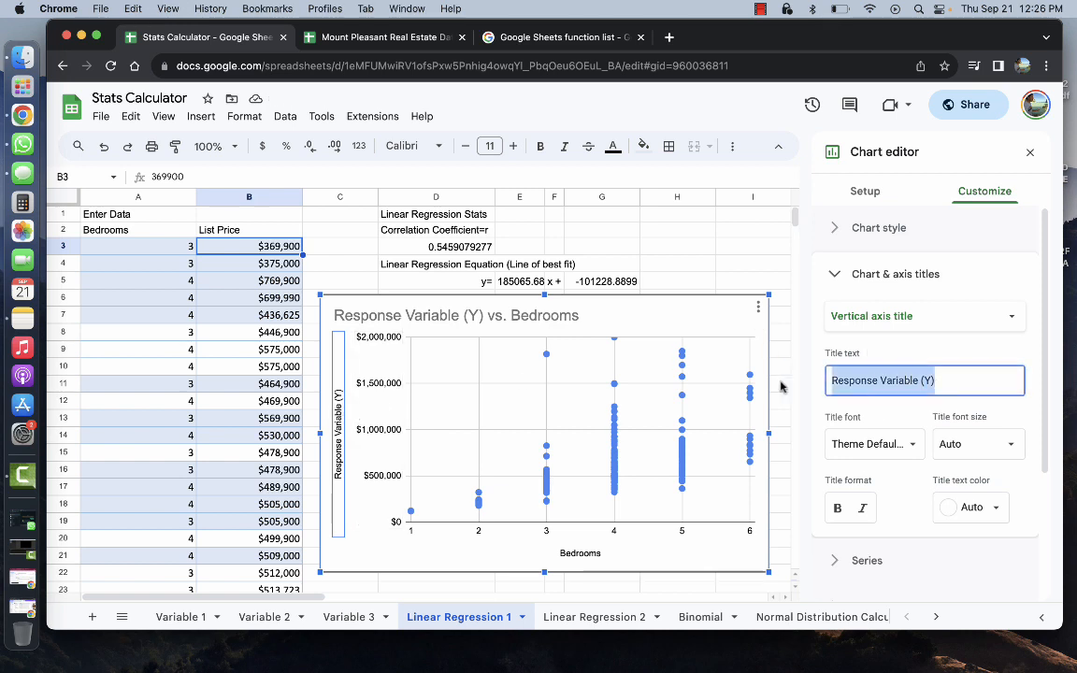
type("List Price")
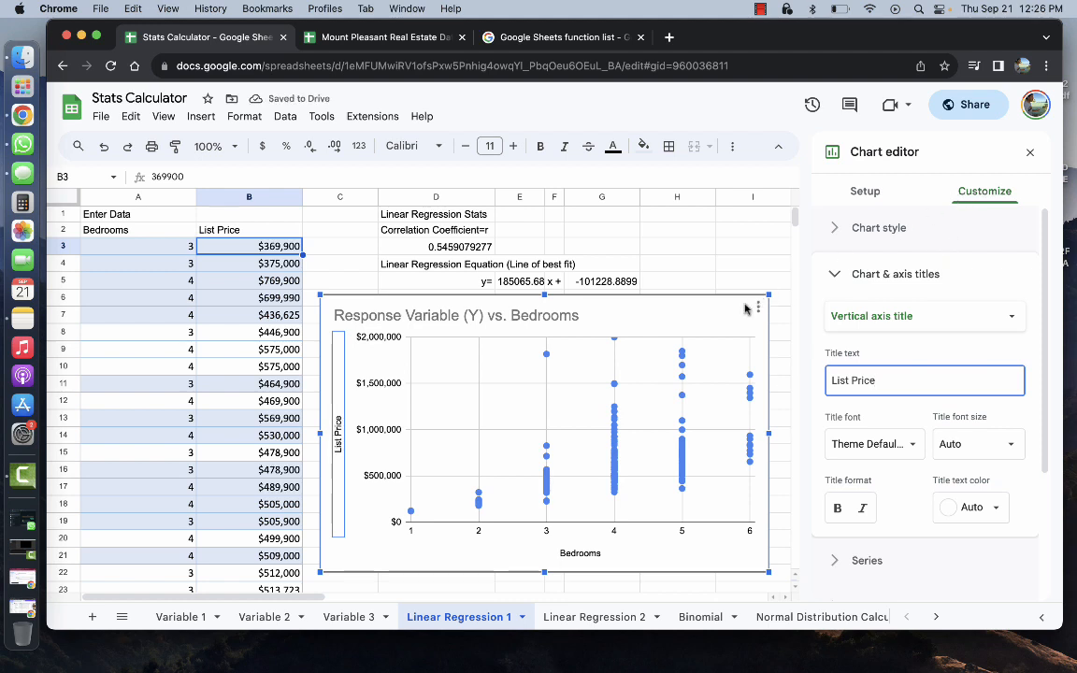
left_click(712, 267)
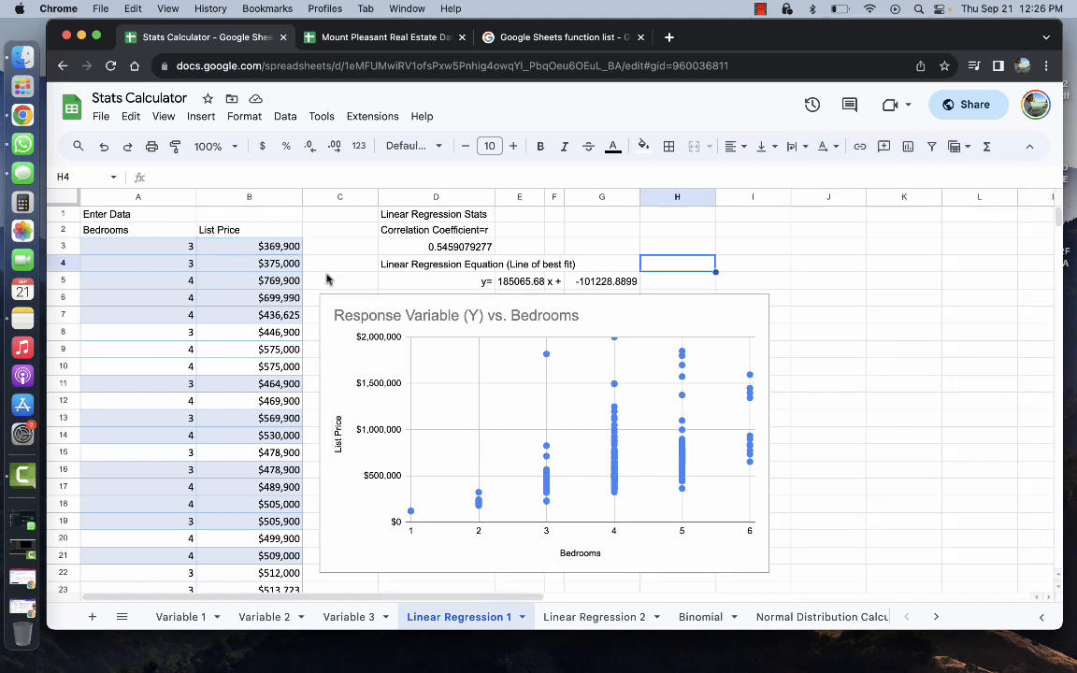
left_click(635, 321)
left_click(758, 307)
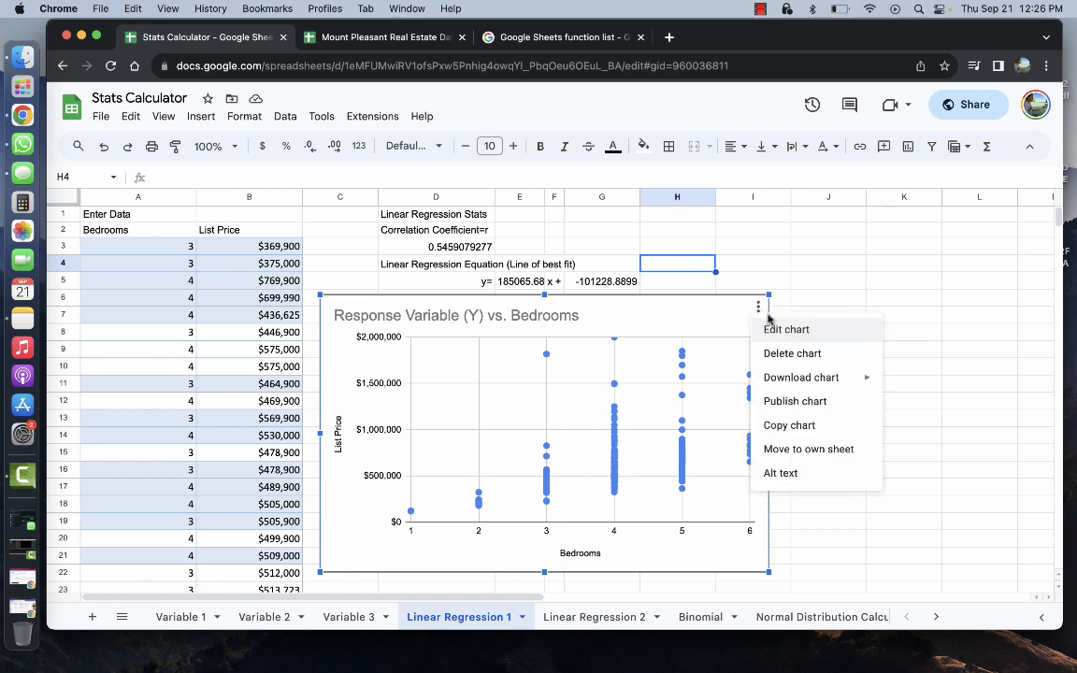
left_click(753, 329)
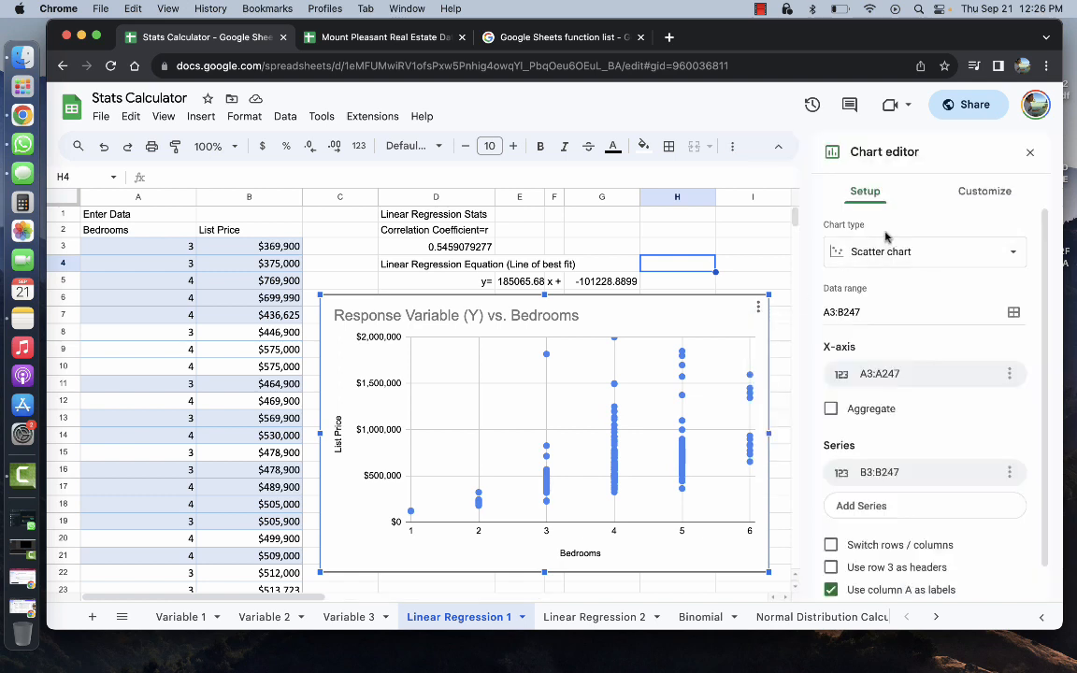
left_click(968, 195)
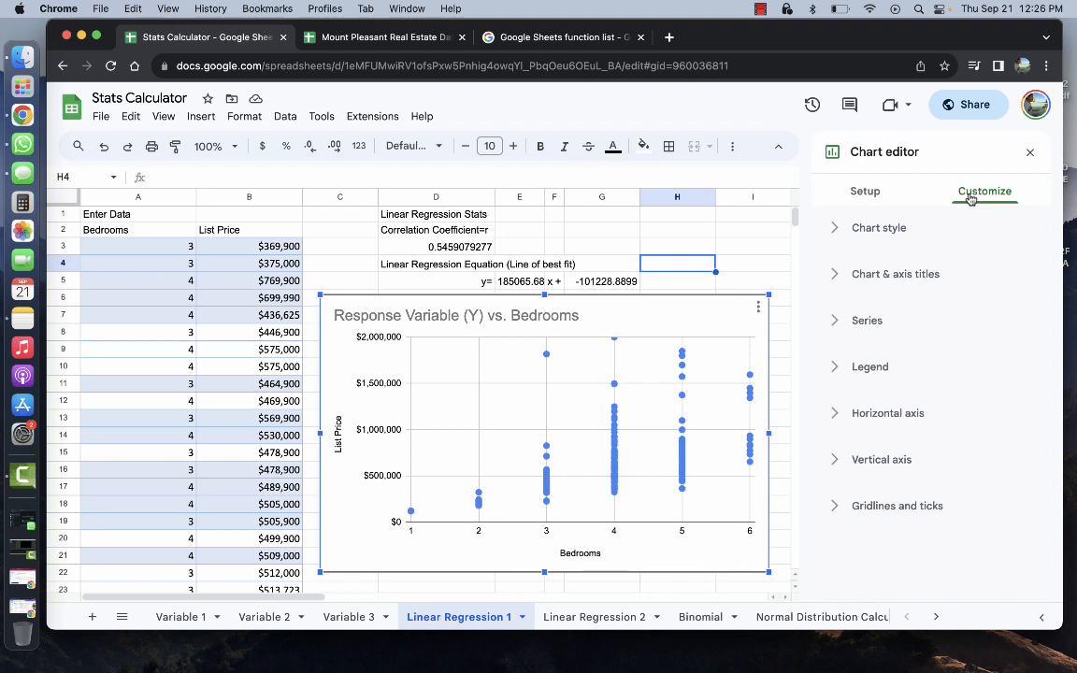
left_click(869, 279)
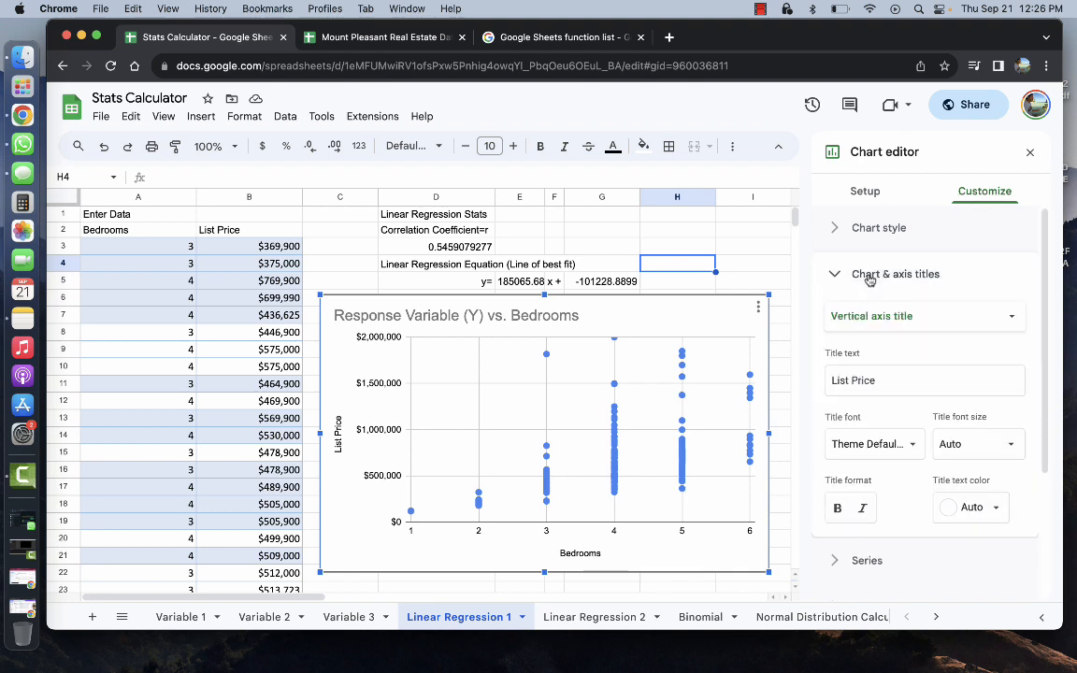
left_click(869, 275)
left_click(858, 233)
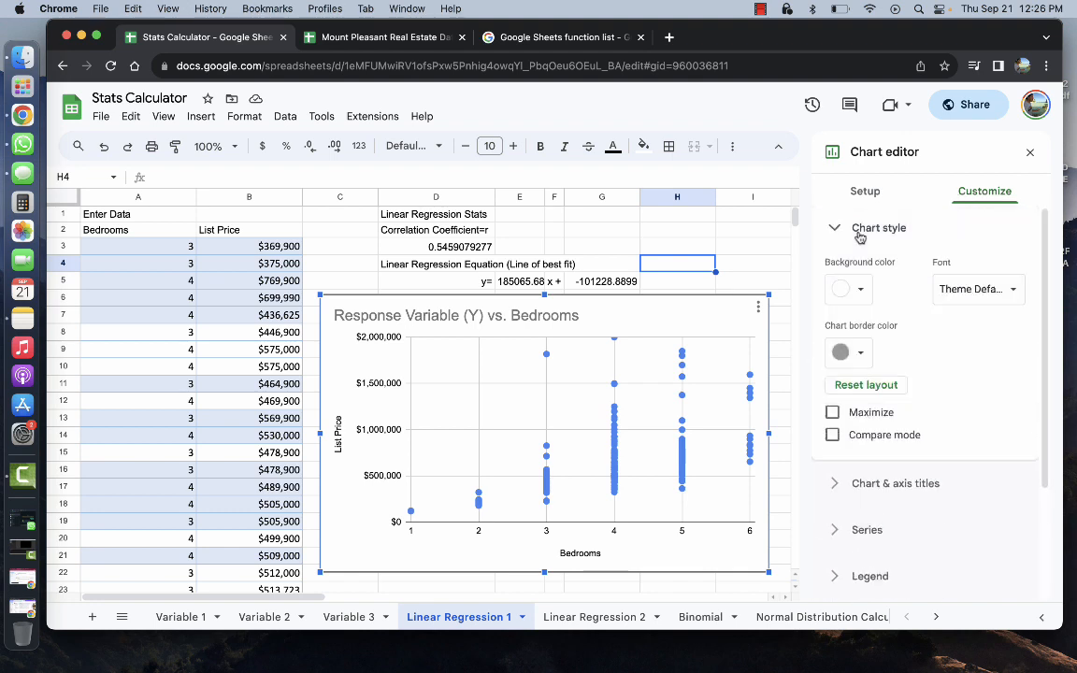
left_click(858, 233)
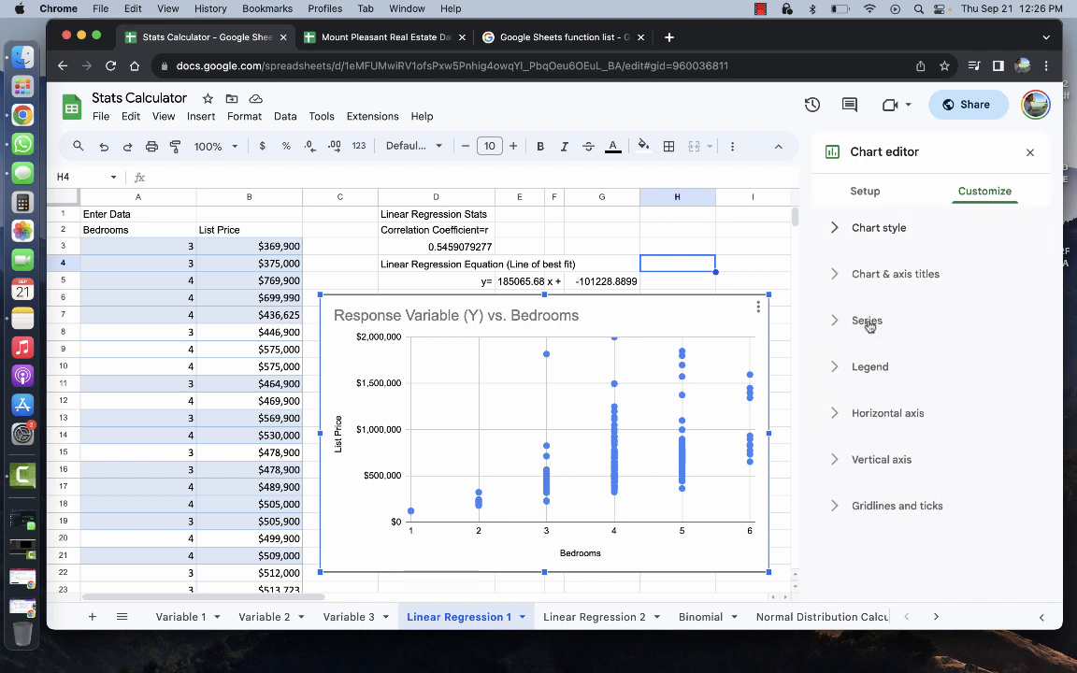
left_click(874, 412)
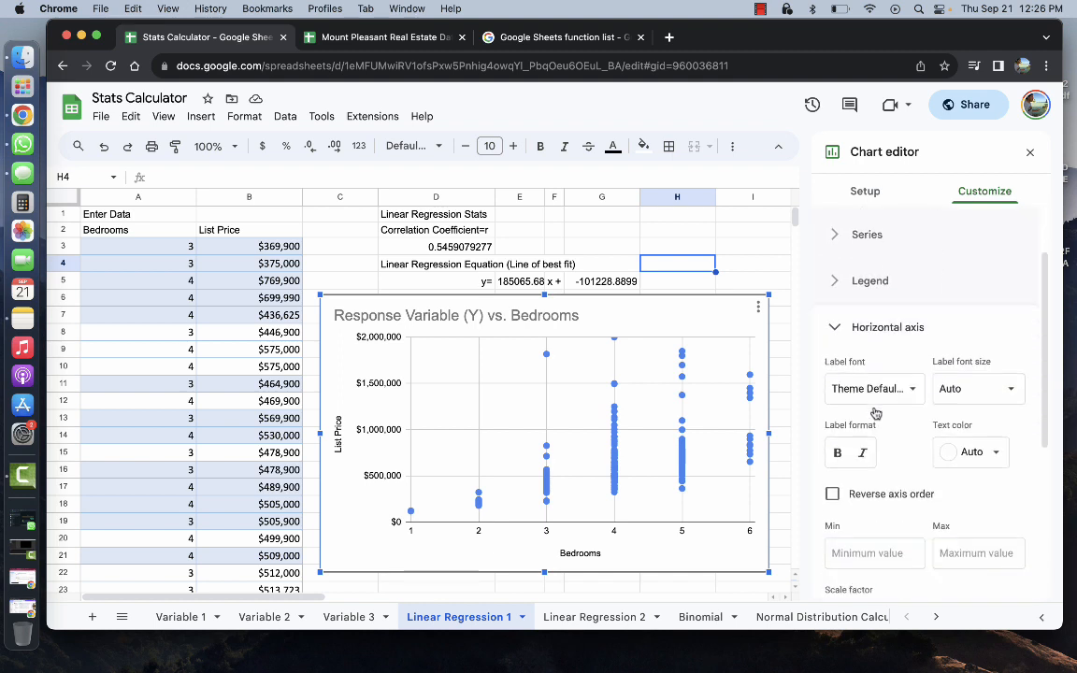
scroll(874, 412, "down", 4)
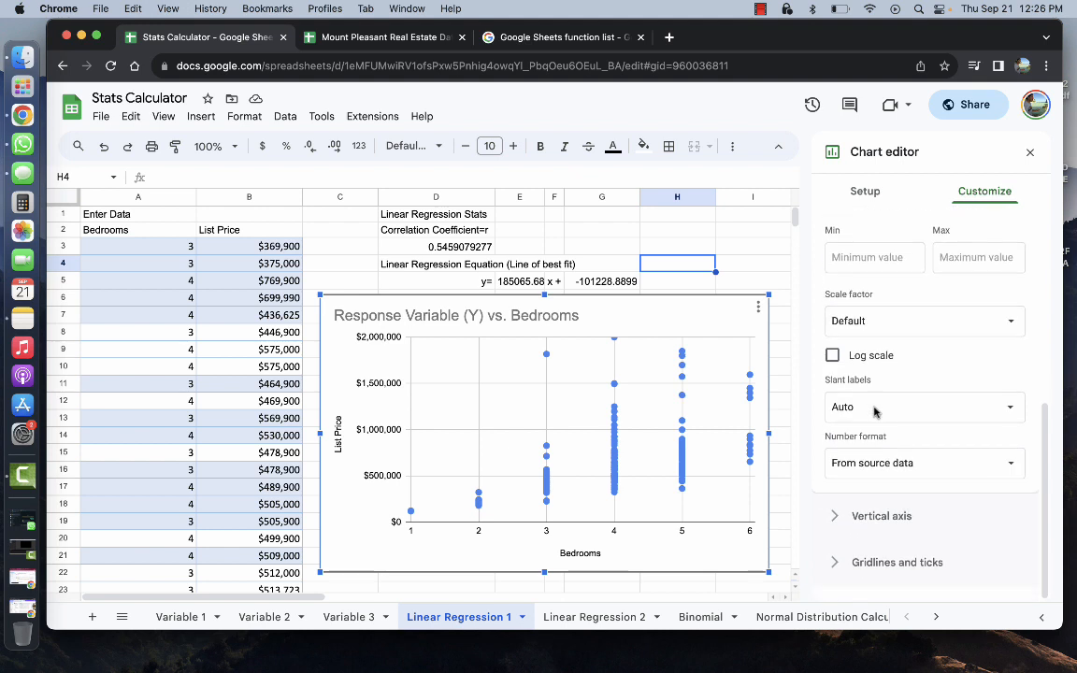
scroll(875, 412, "up", 3)
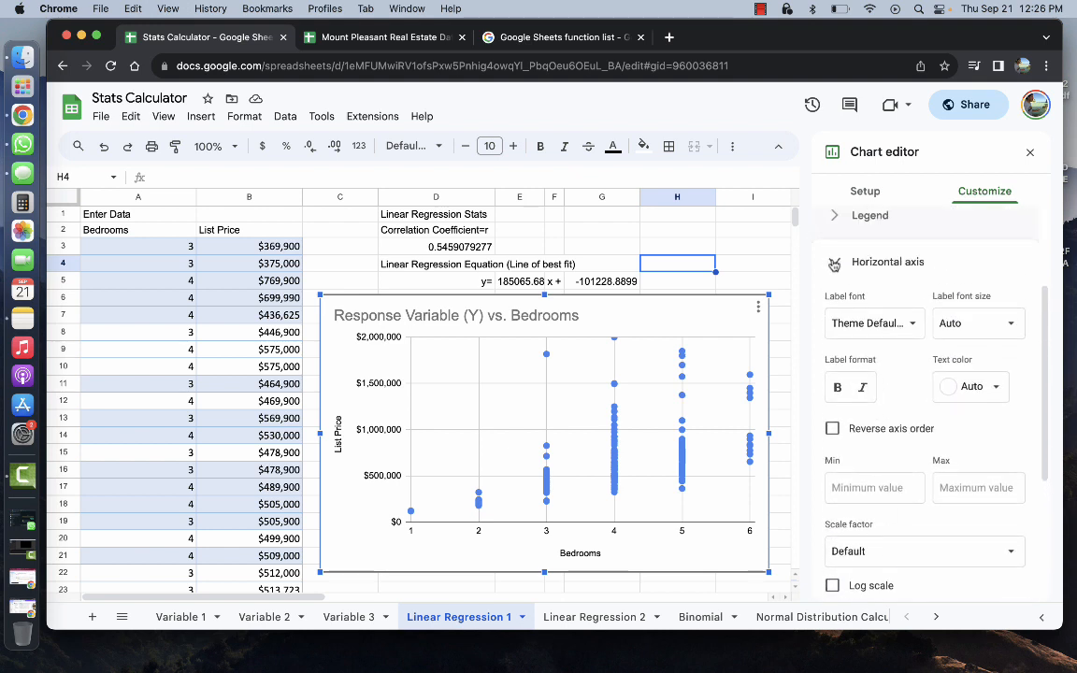
left_click(833, 264)
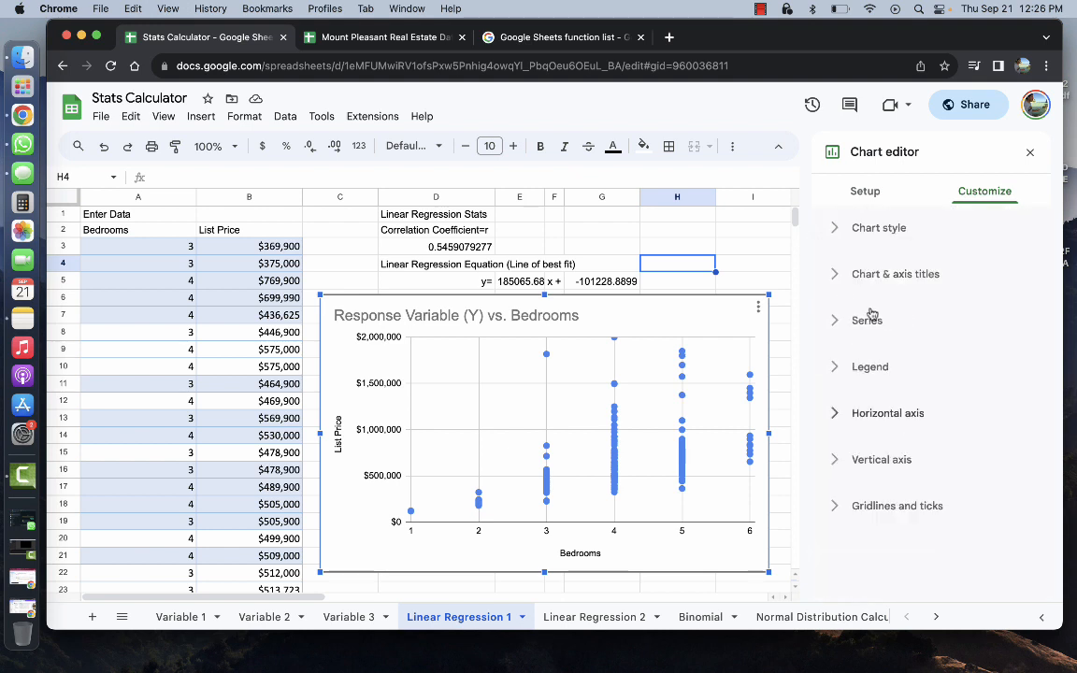
left_click(847, 455)
scroll(897, 401, "down", 5)
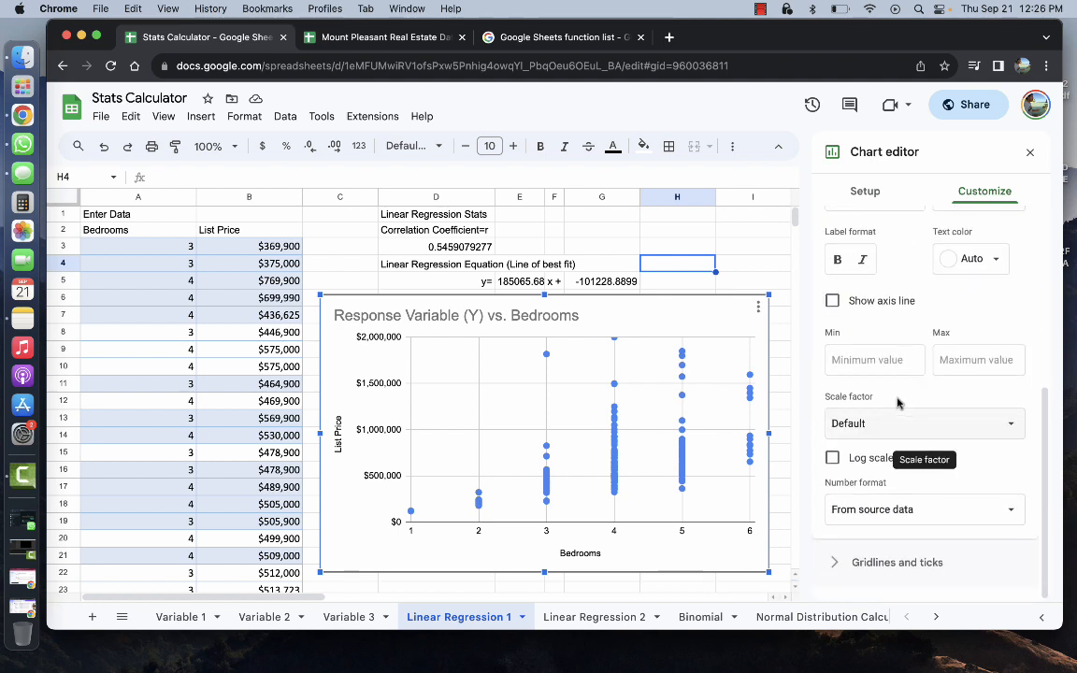
scroll(896, 401, "up", 5)
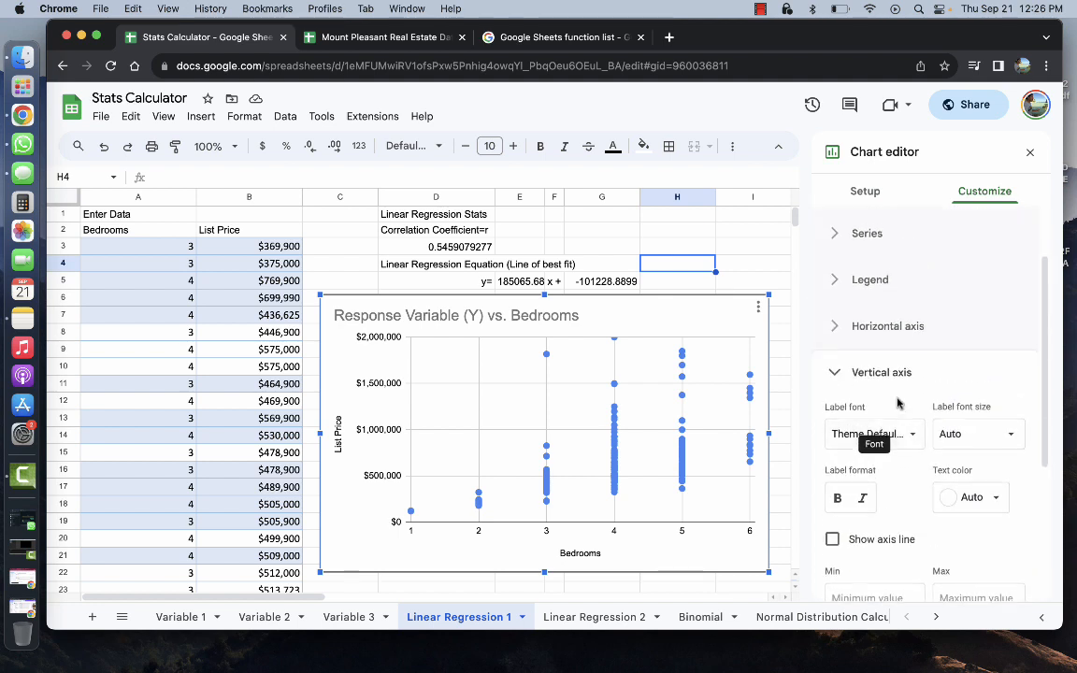
left_click(832, 372)
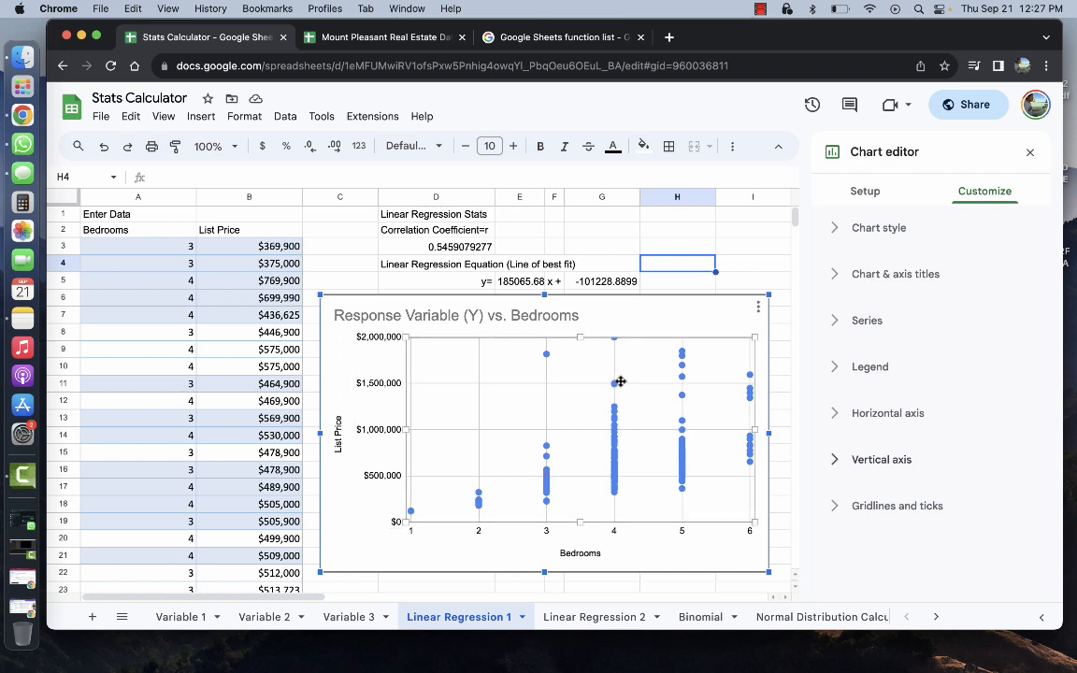
Set the chart's Vertical axis Max to 2500000
left_click(837, 460)
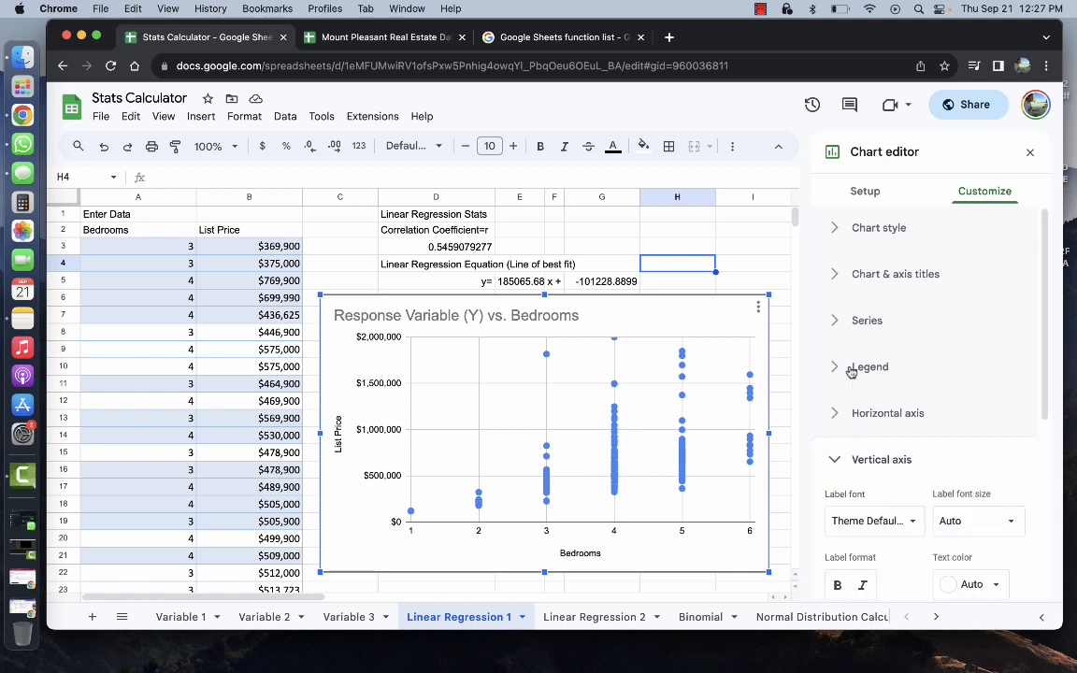
scroll(848, 373, "down", 3)
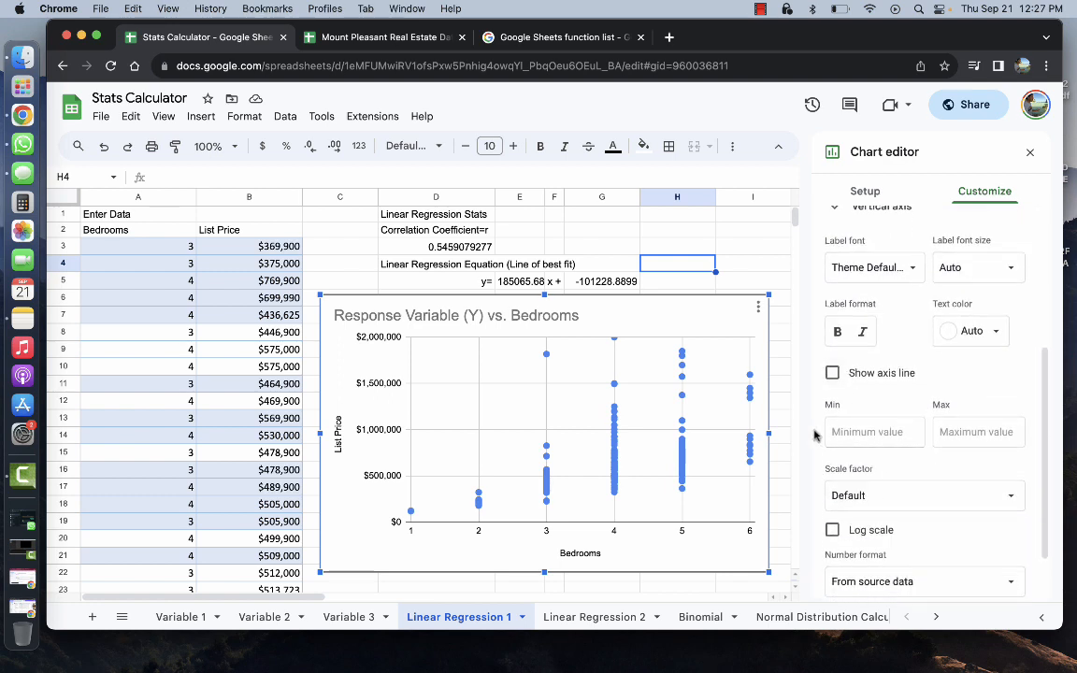
left_click(954, 432)
type("25")
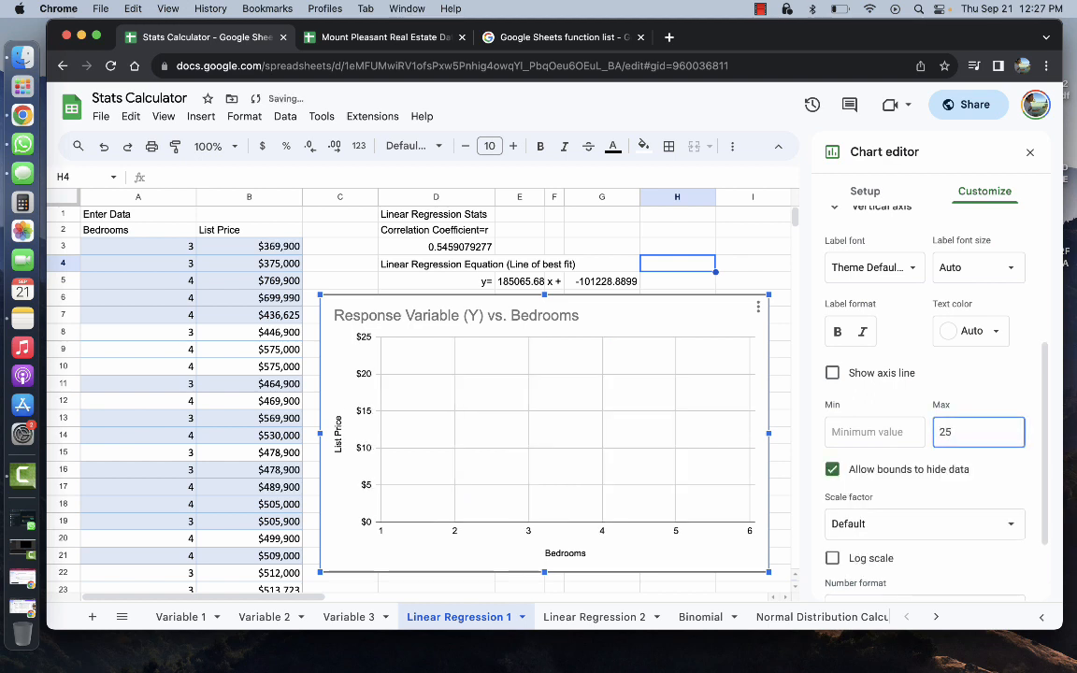
type("00000")
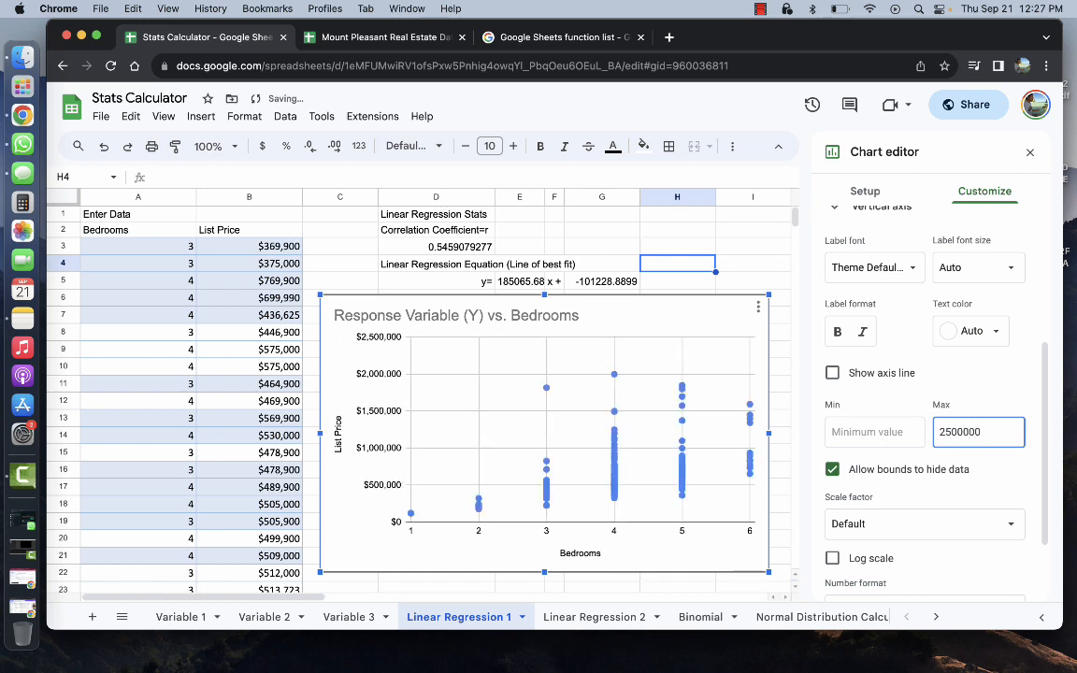
left_click(999, 390)
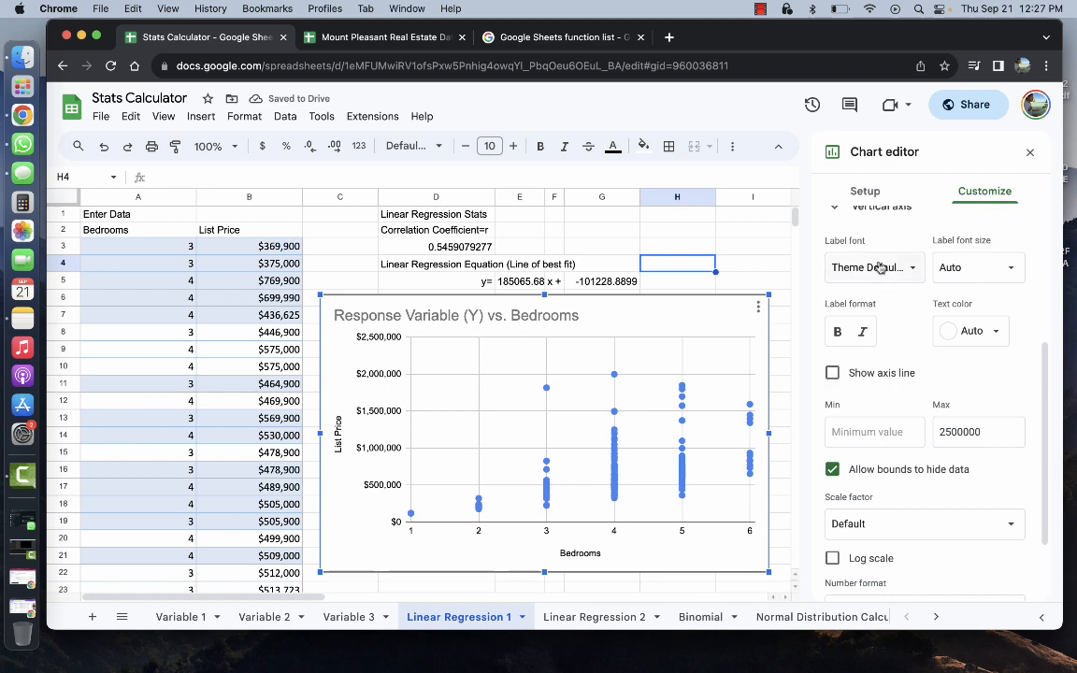
scroll(818, 271, "up", 2)
left_click(837, 292)
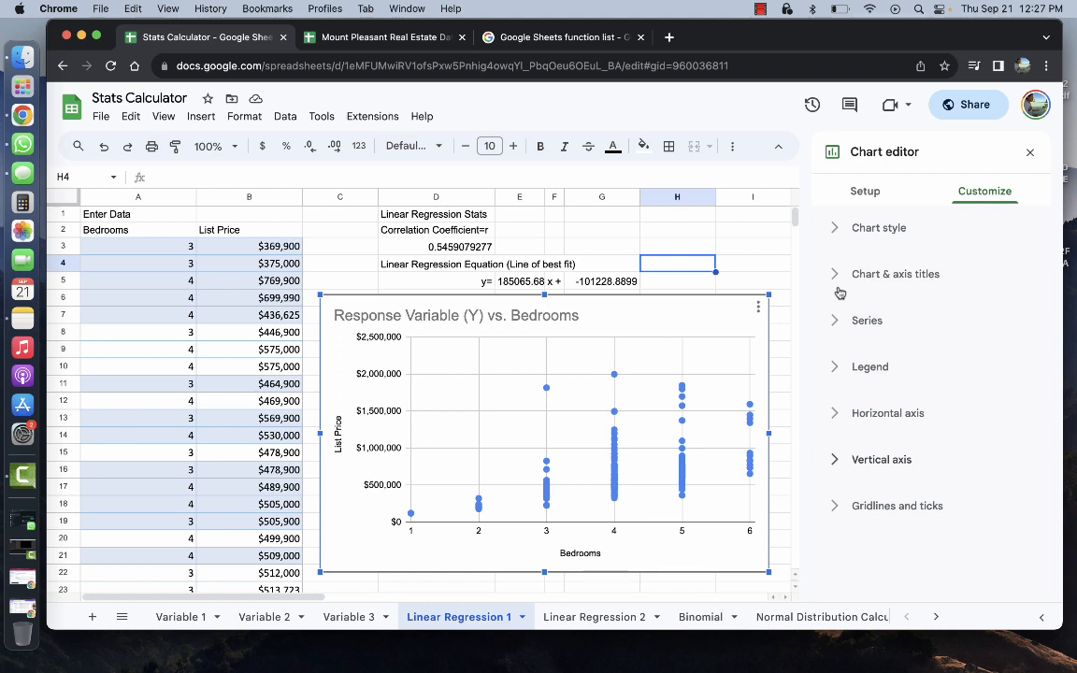
Expand the Legend section, then switch to the Series formatting options
left_click(762, 10)
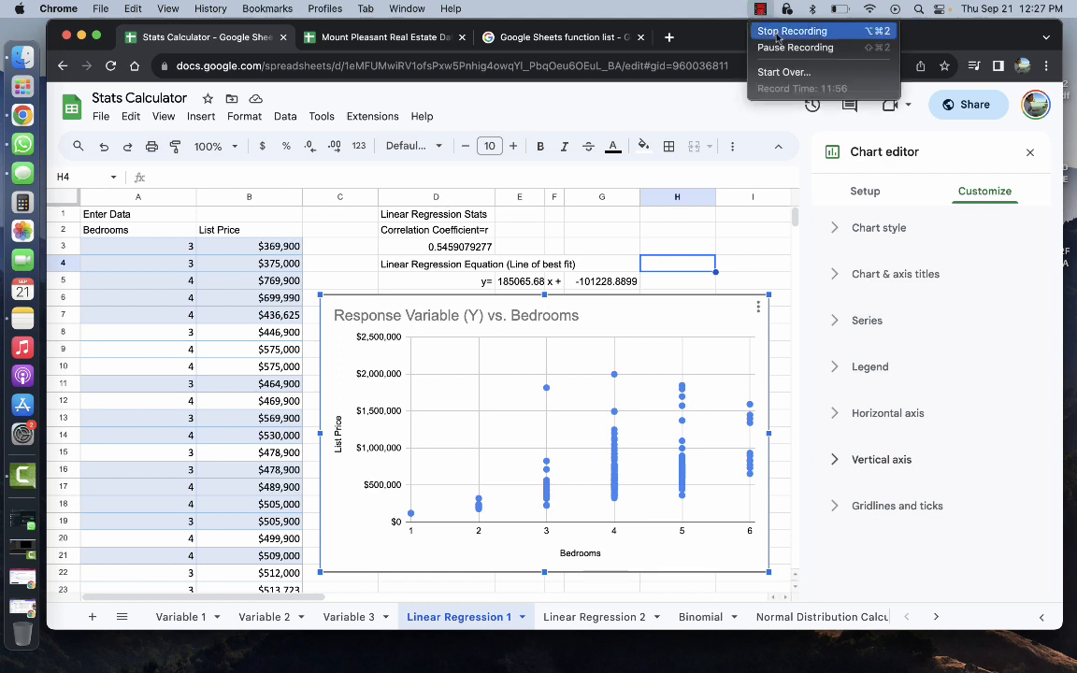
left_click(762, 10)
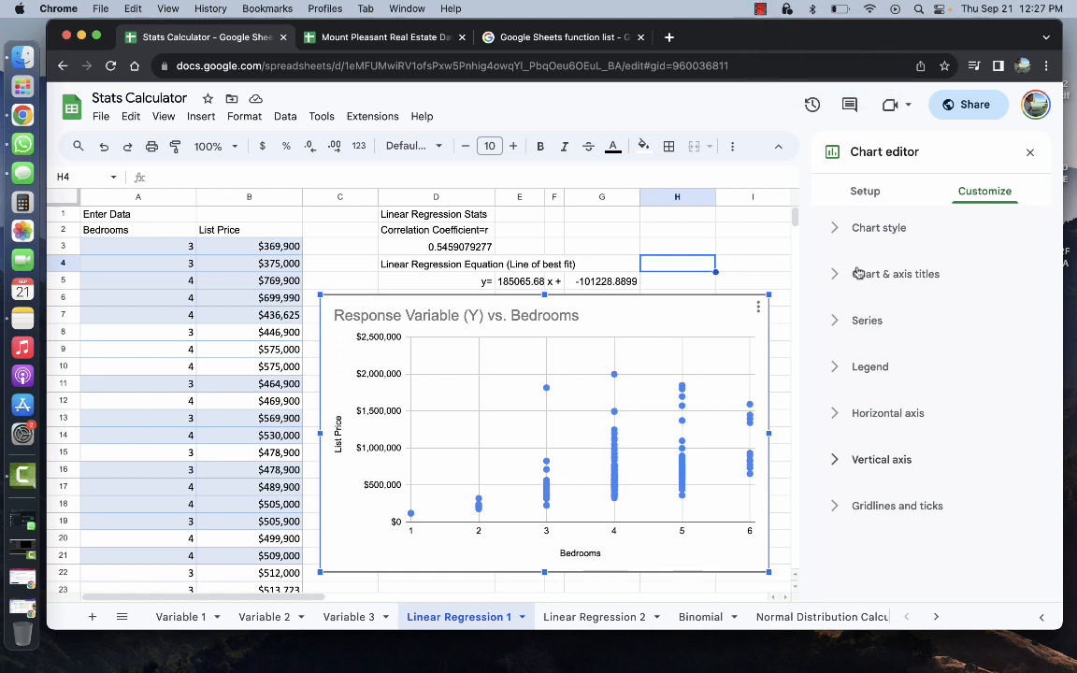
left_click(835, 366)
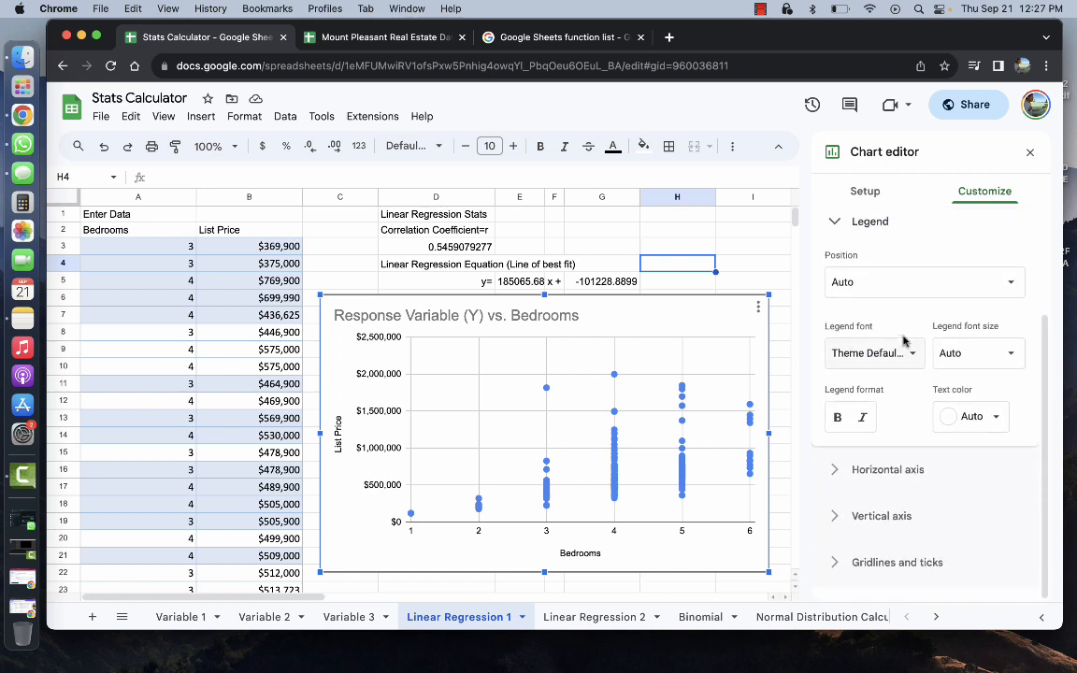
scroll(880, 407, "up", 2)
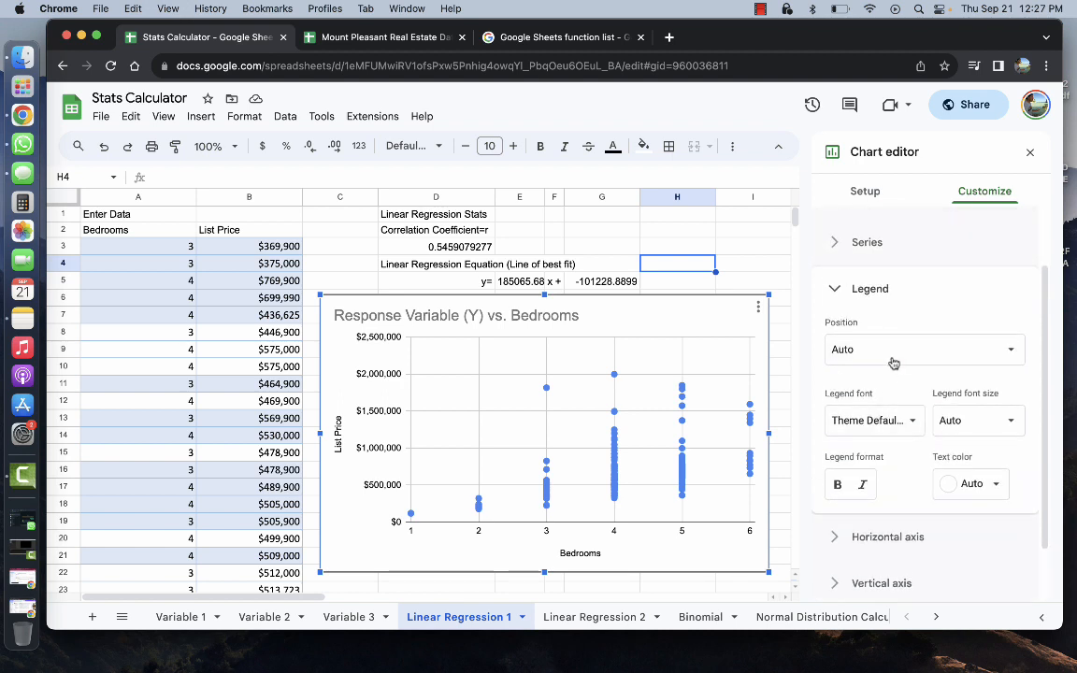
scroll(845, 336, "up", 1)
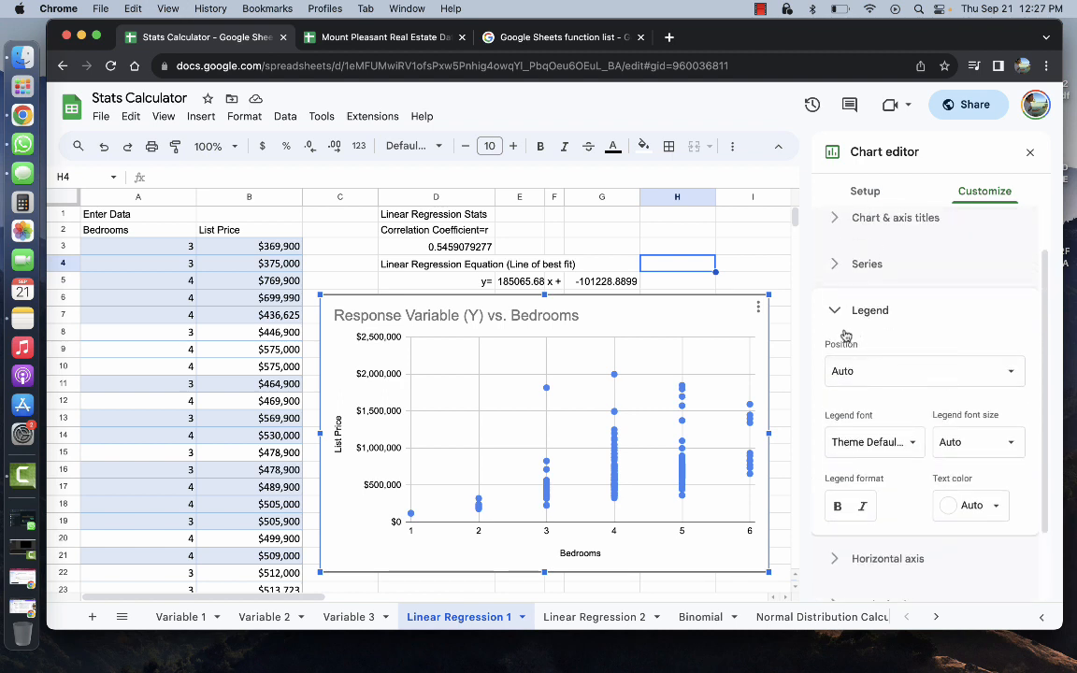
left_click(837, 315)
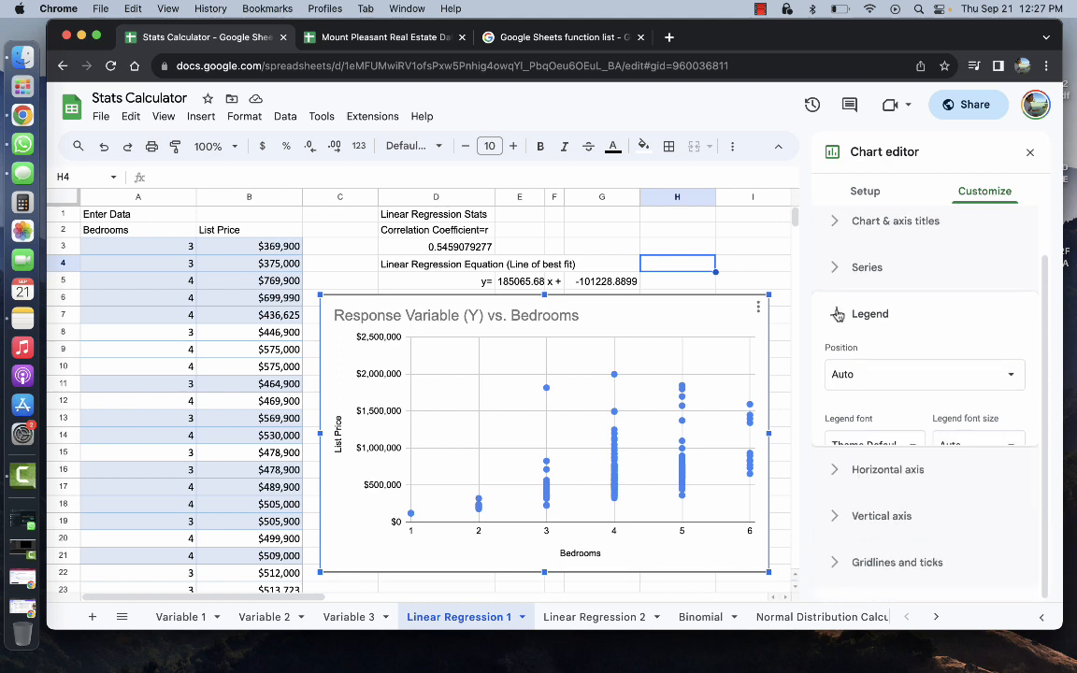
left_click(837, 325)
Tick the Series Trendline checkbox and click cell D3 to close the editor
scroll(925, 379, "down", 5)
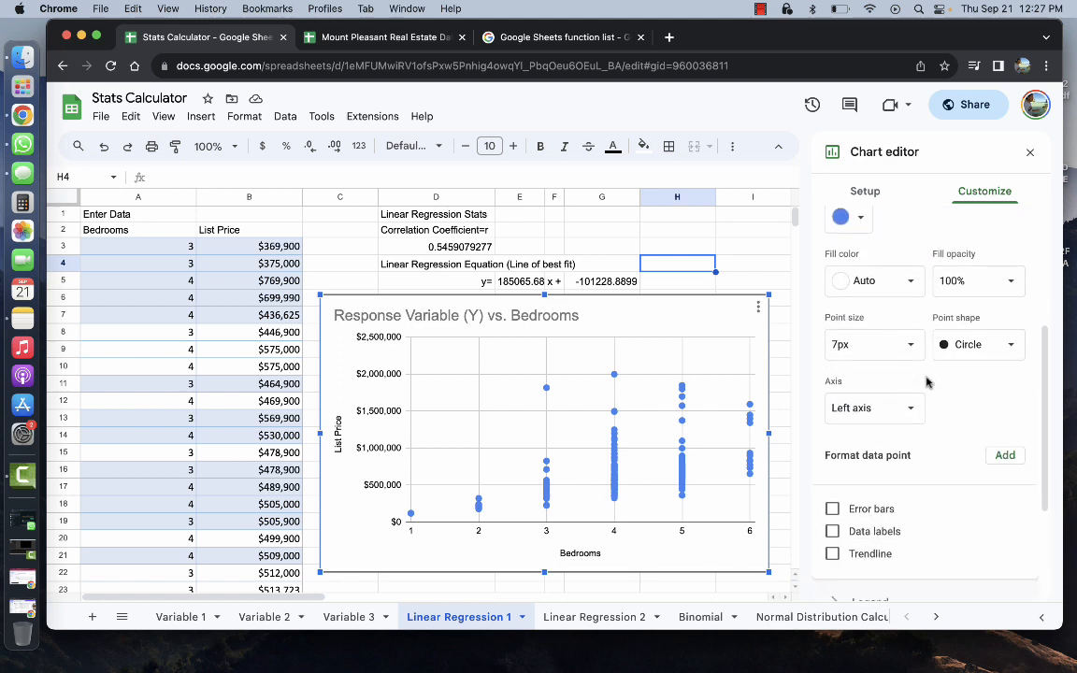
scroll(925, 380, "up", 5)
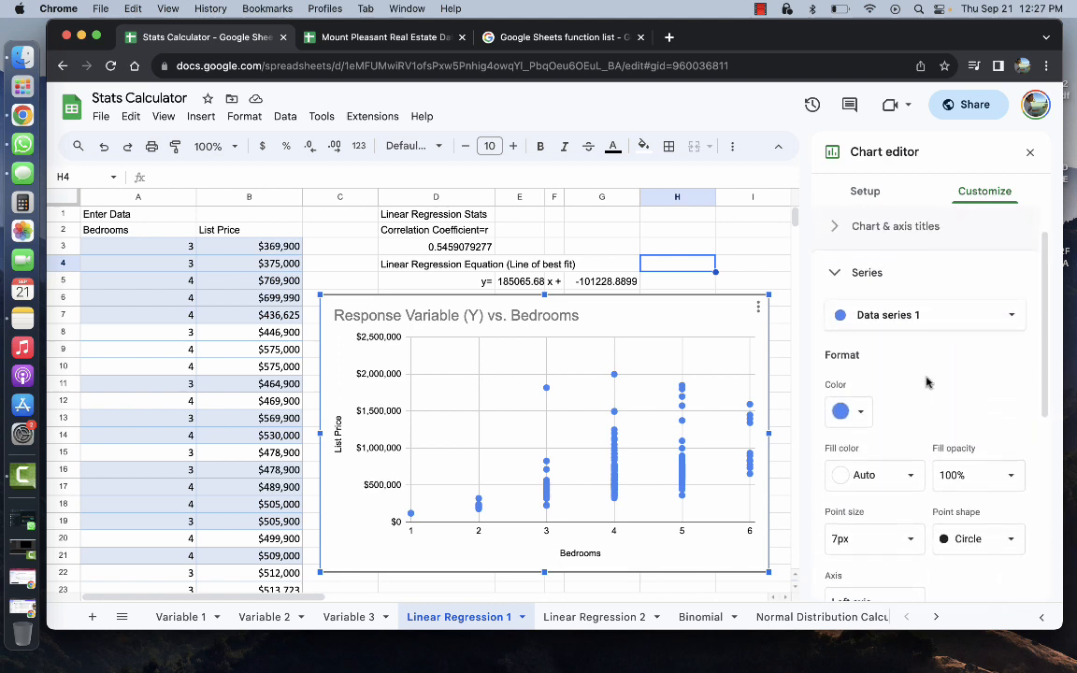
scroll(925, 379, "down", 6)
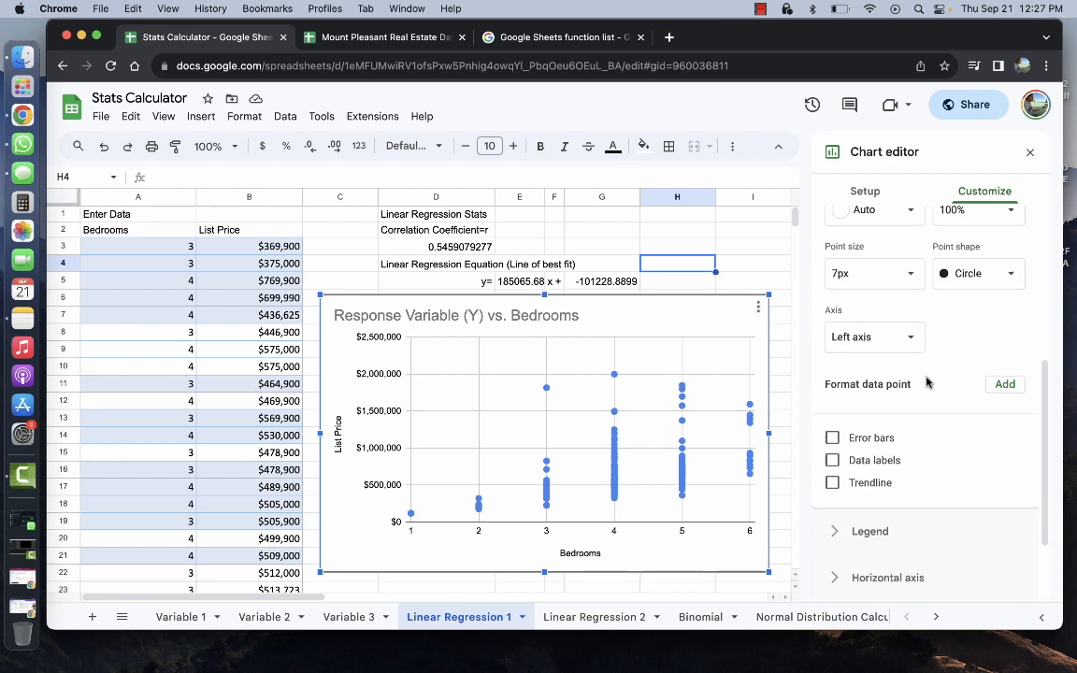
left_click(833, 482)
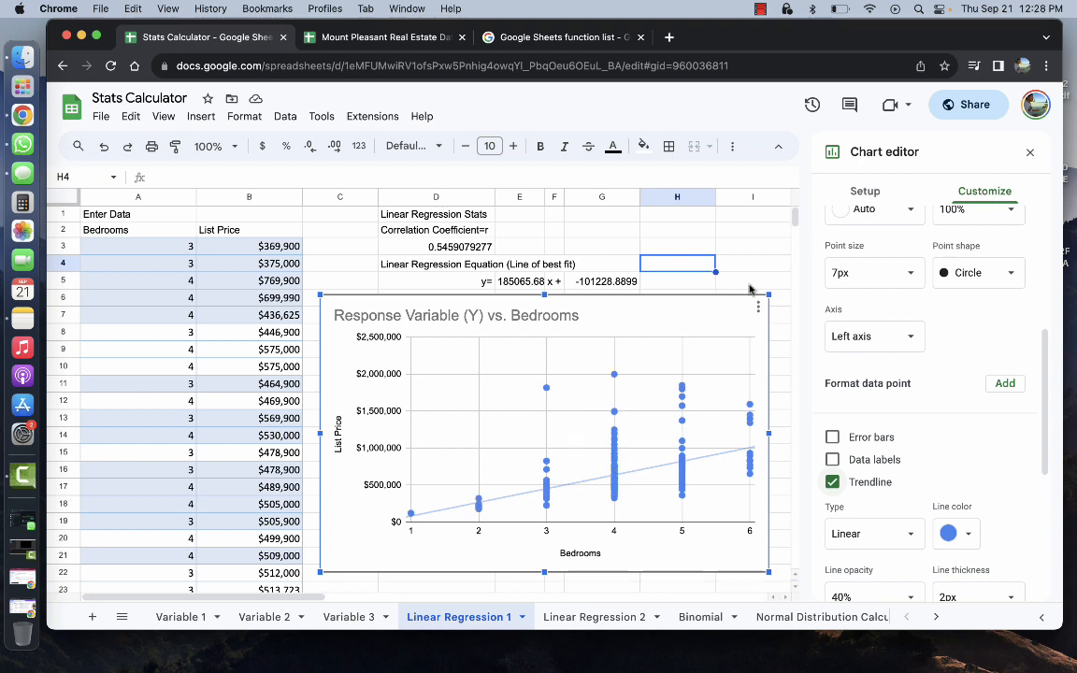
left_click(470, 246)
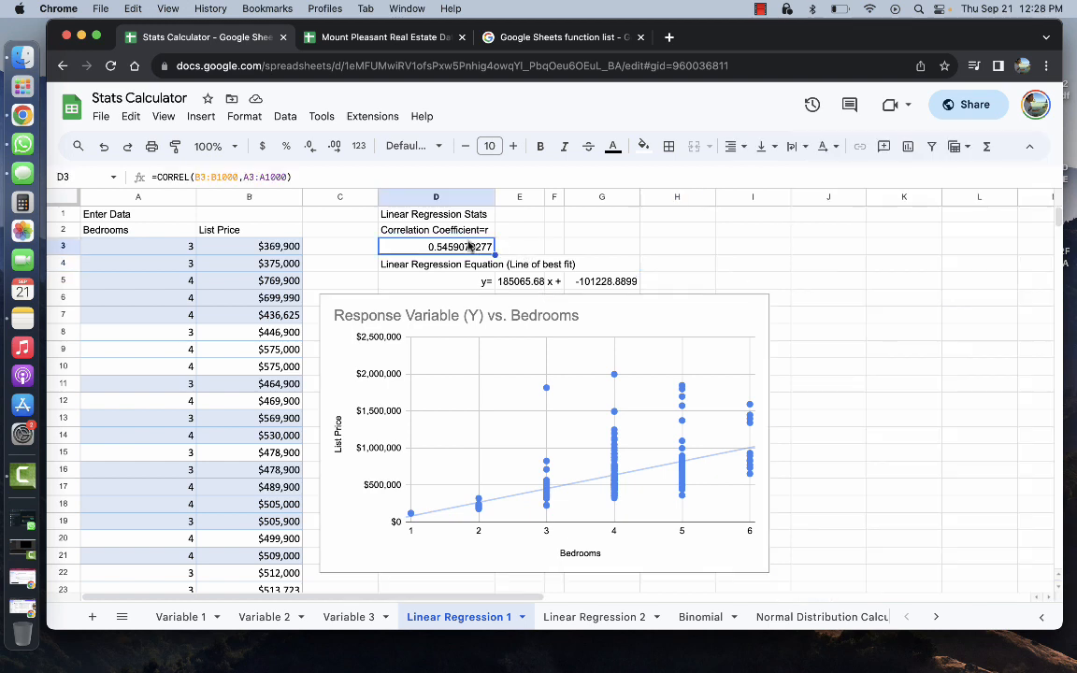
Check the regression equation in D5, then select the scatter chart and delete it
left_click(664, 319)
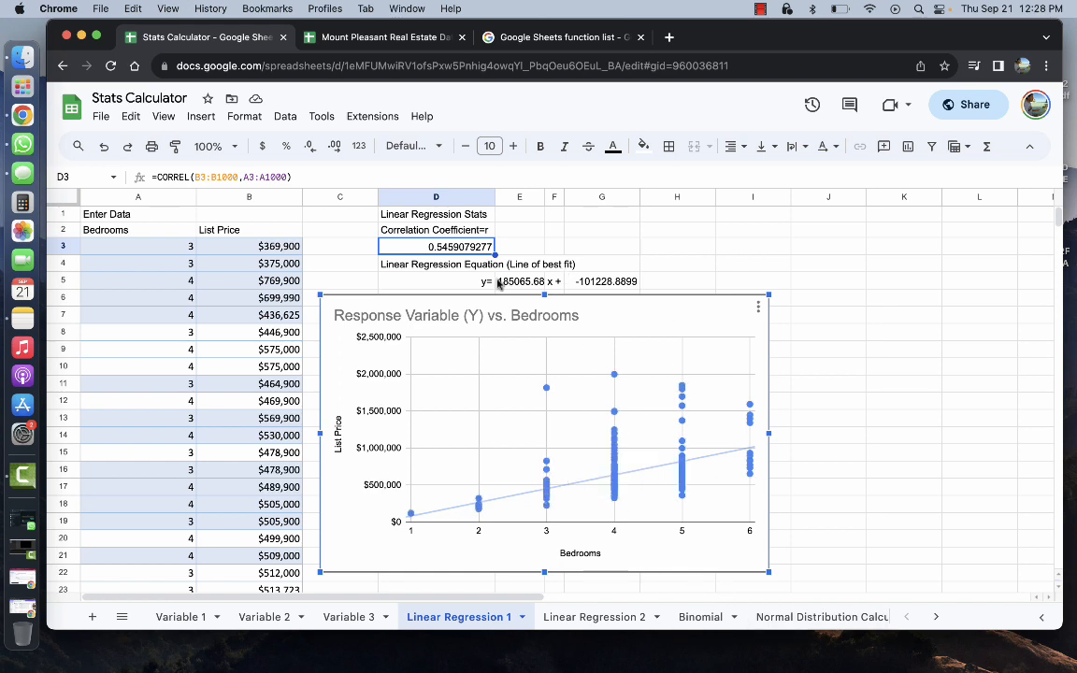
left_click(477, 284)
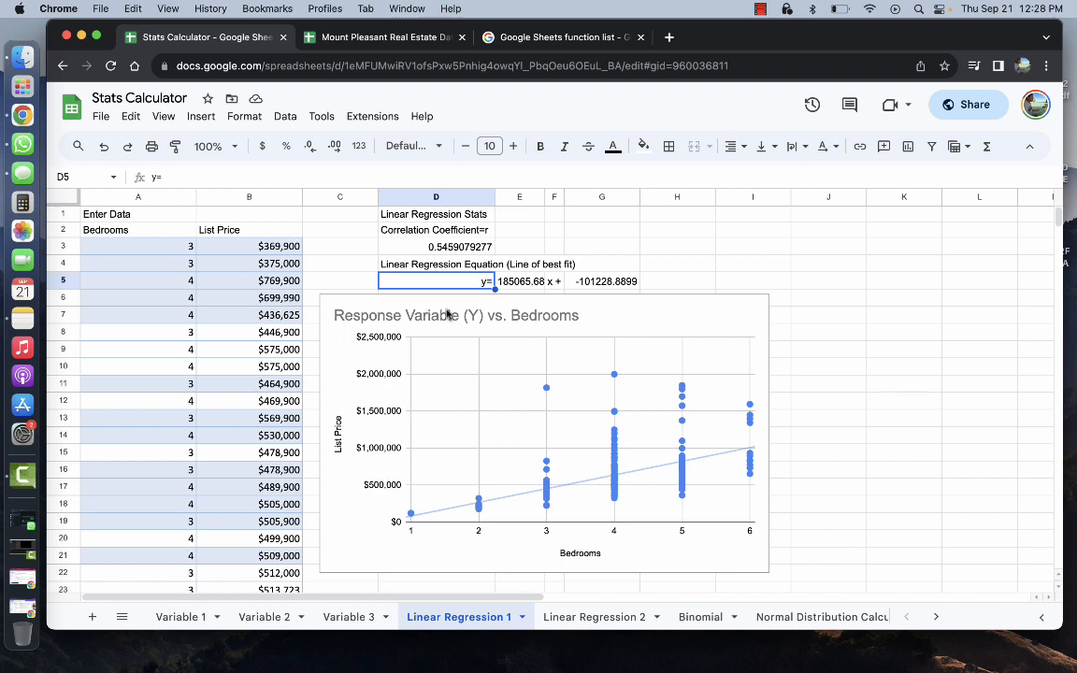
left_click(630, 317)
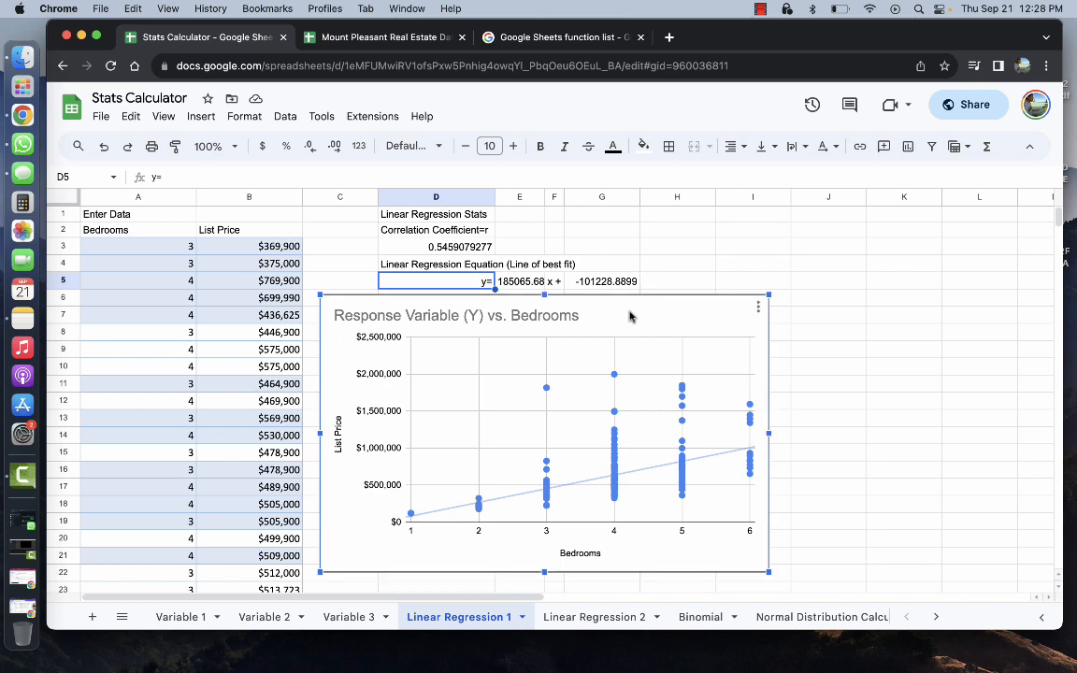
key("Delete")
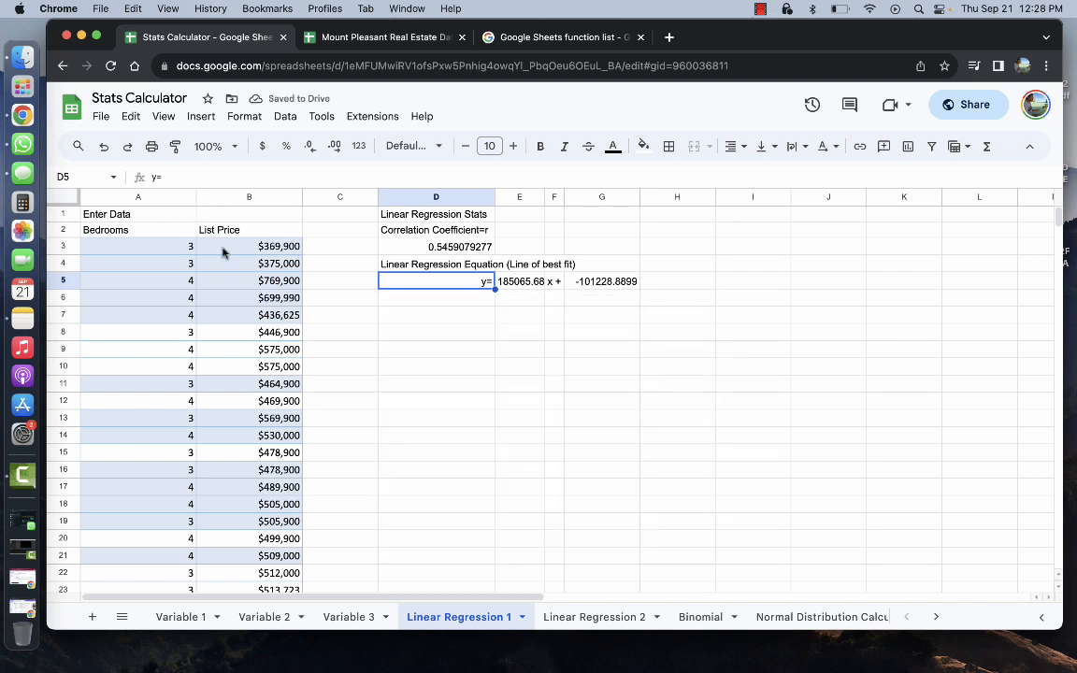
Delete the Bedrooms and List Price values in A3:B272
left_click_drag(187, 248, 224, 640)
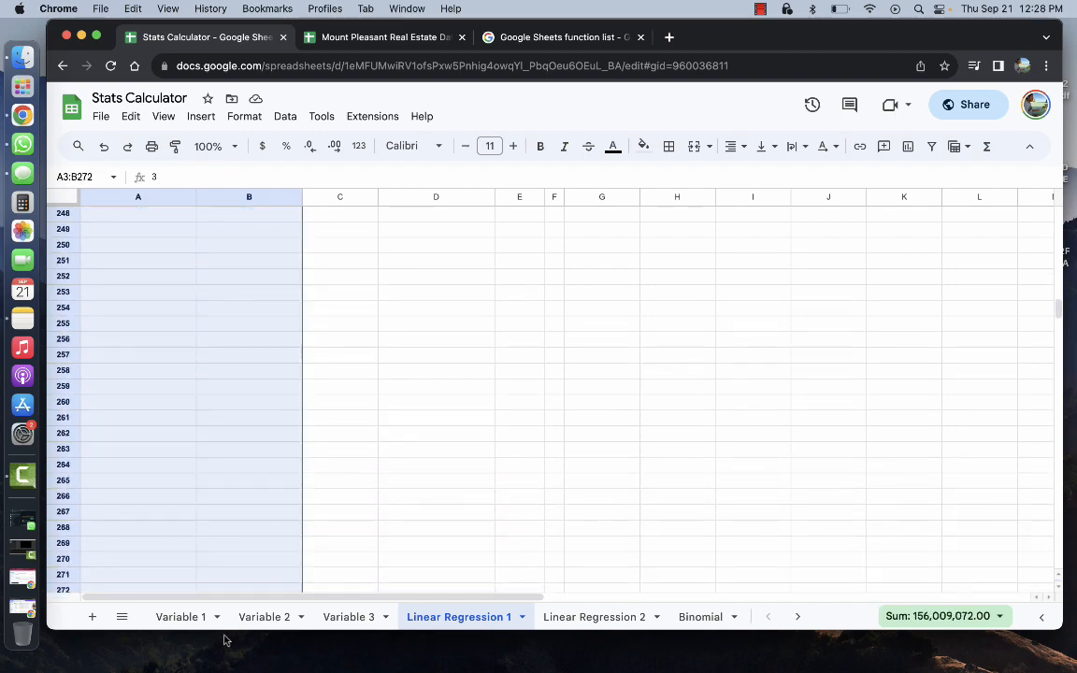
key("Delete")
scroll(261, 322, "up", 20)
scroll(262, 322, "up", 20)
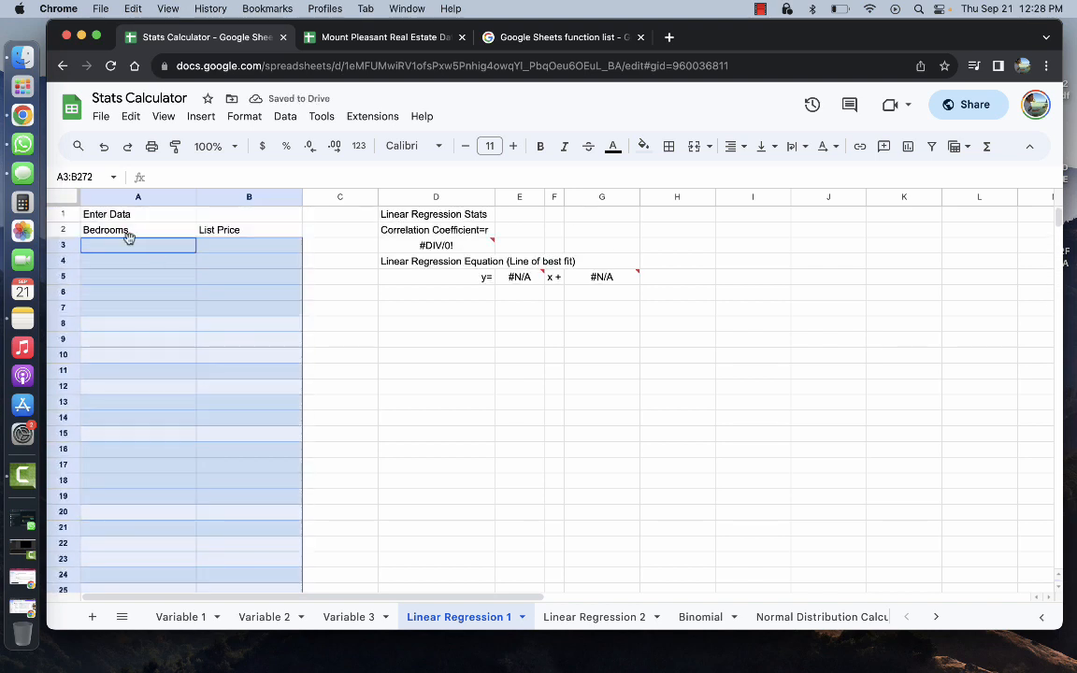
left_click(132, 247)
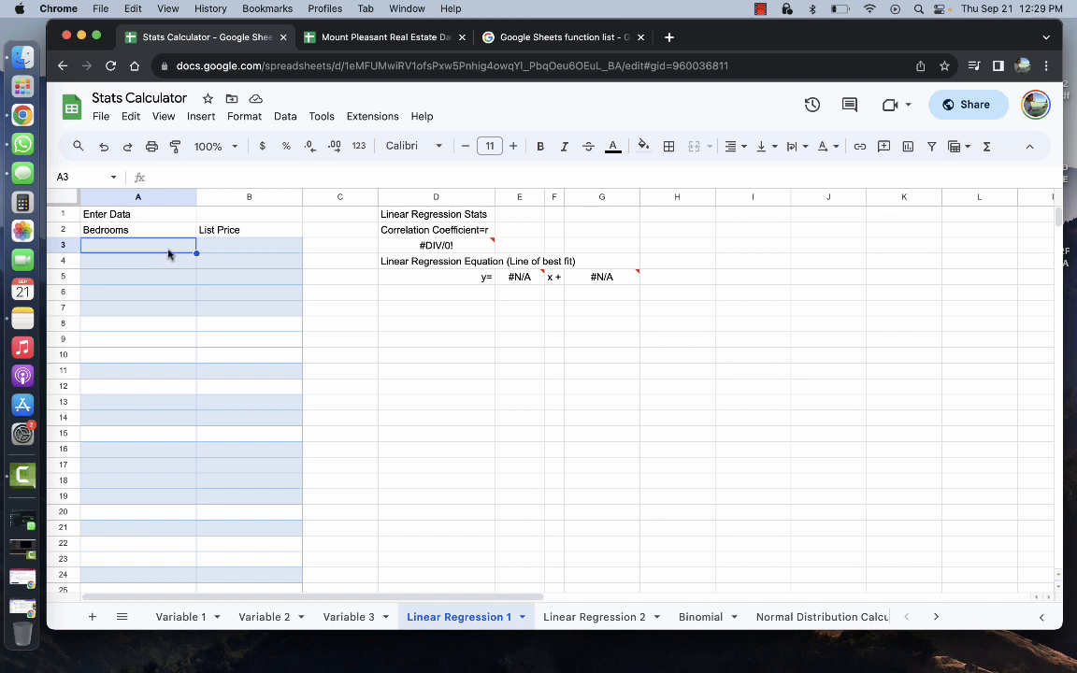
Clear formatting from A3:B294 and return to cell A3
left_click_drag(226, 606, 242, 670)
left_click_drag(241, 670, 259, 497)
scroll(259, 496, "up", 16)
scroll(259, 497, "up", 20)
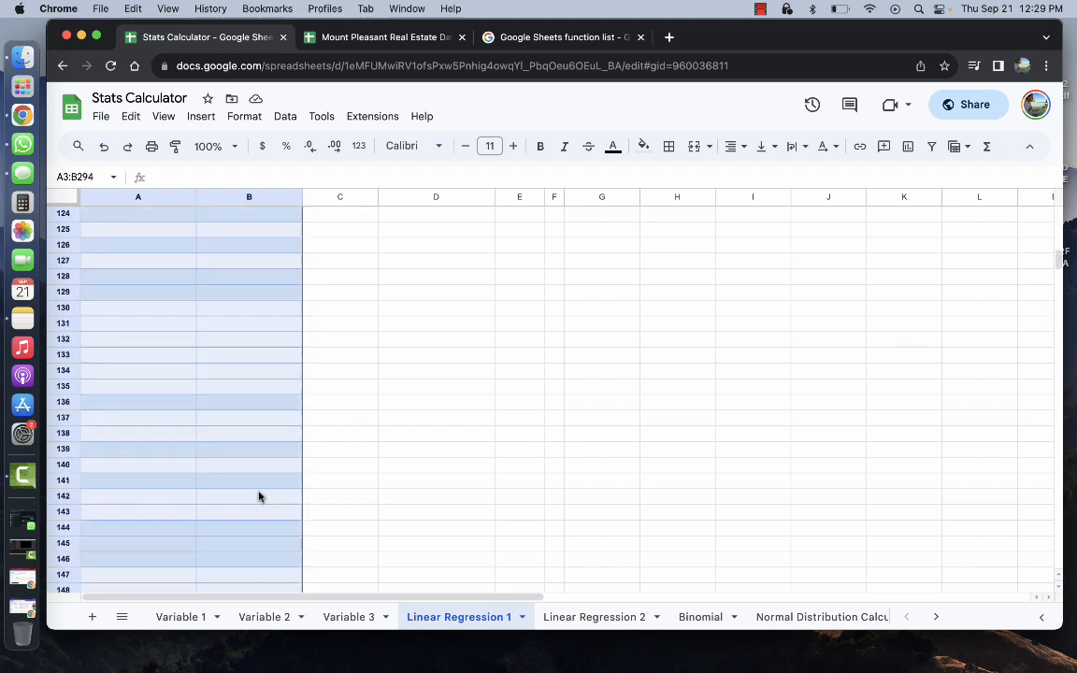
left_click(245, 116)
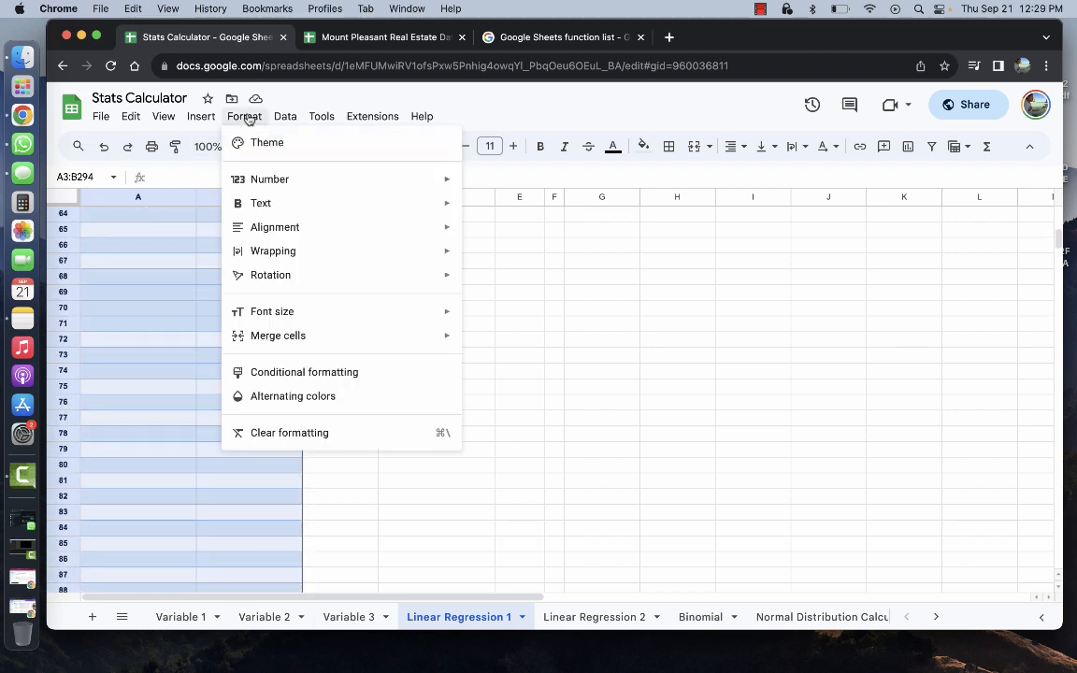
left_click(295, 433)
scroll(207, 420, "up", 5)
scroll(209, 421, "up", 6)
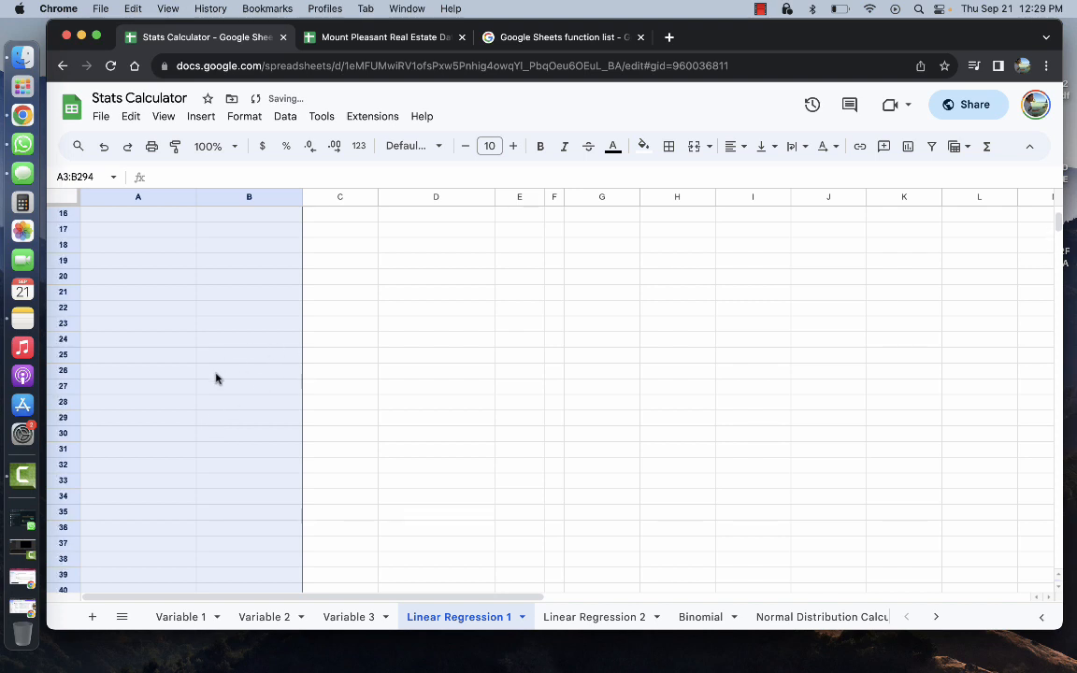
left_click(144, 247)
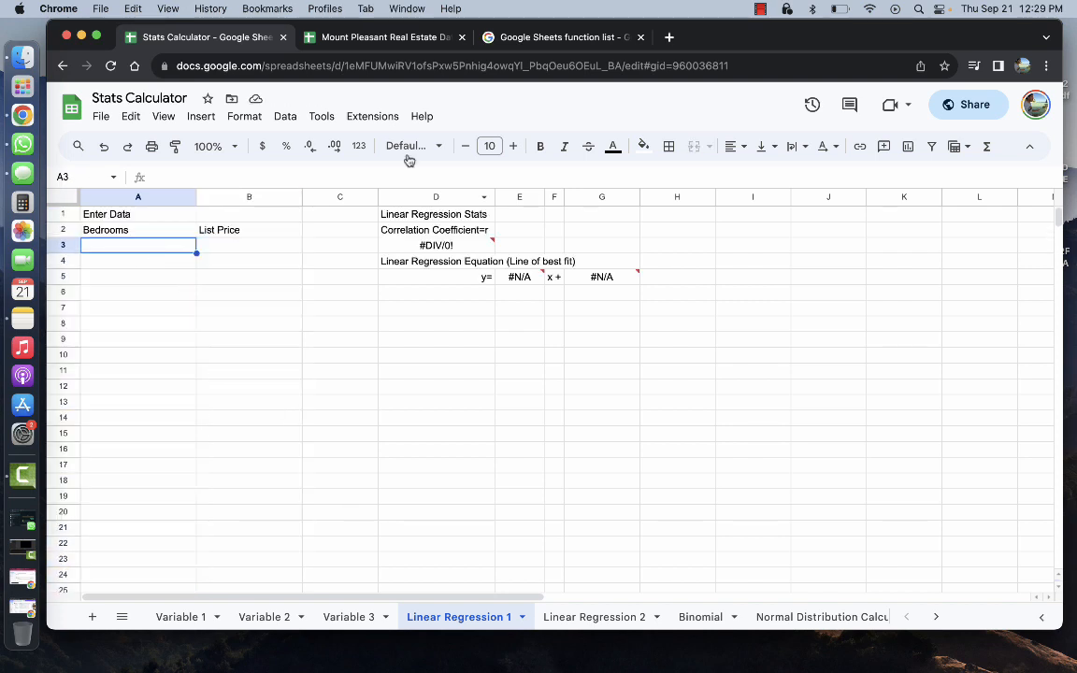
left_click(299, 37)
left_click(241, 37)
Relabel the headers X in A2 and Y in B2
left_click(137, 230)
type("X")
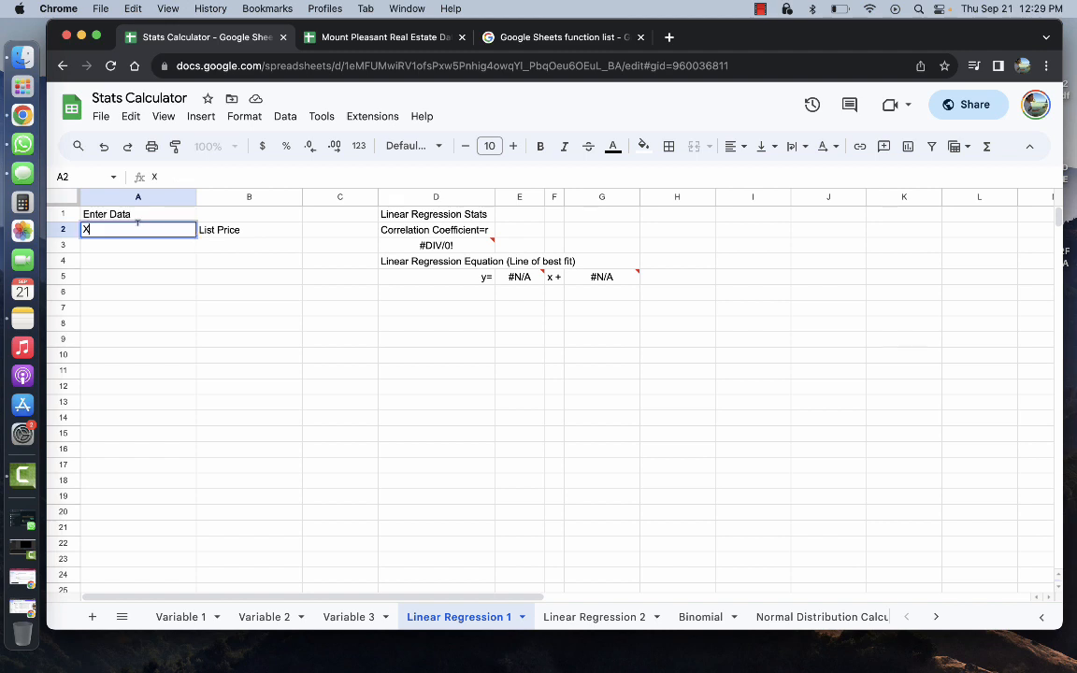
left_click(207, 231)
type("Y")
key("Return")
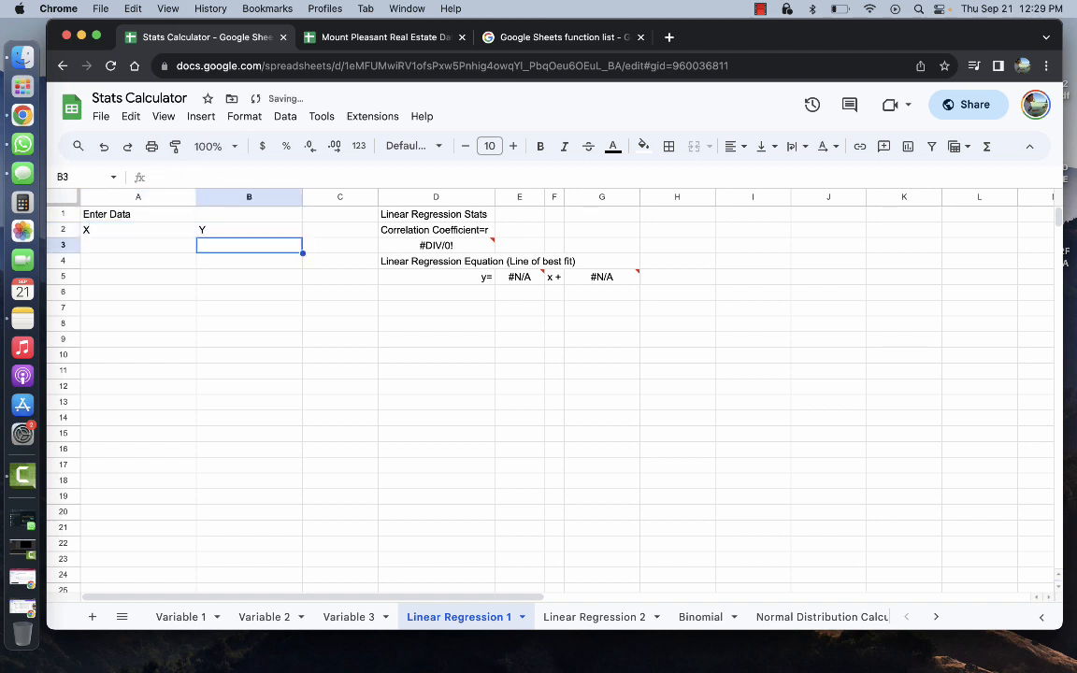
Enter the test pairs 2/6, 3/10 and 4/13 in A3:B5
left_click(155, 248)
type("2")
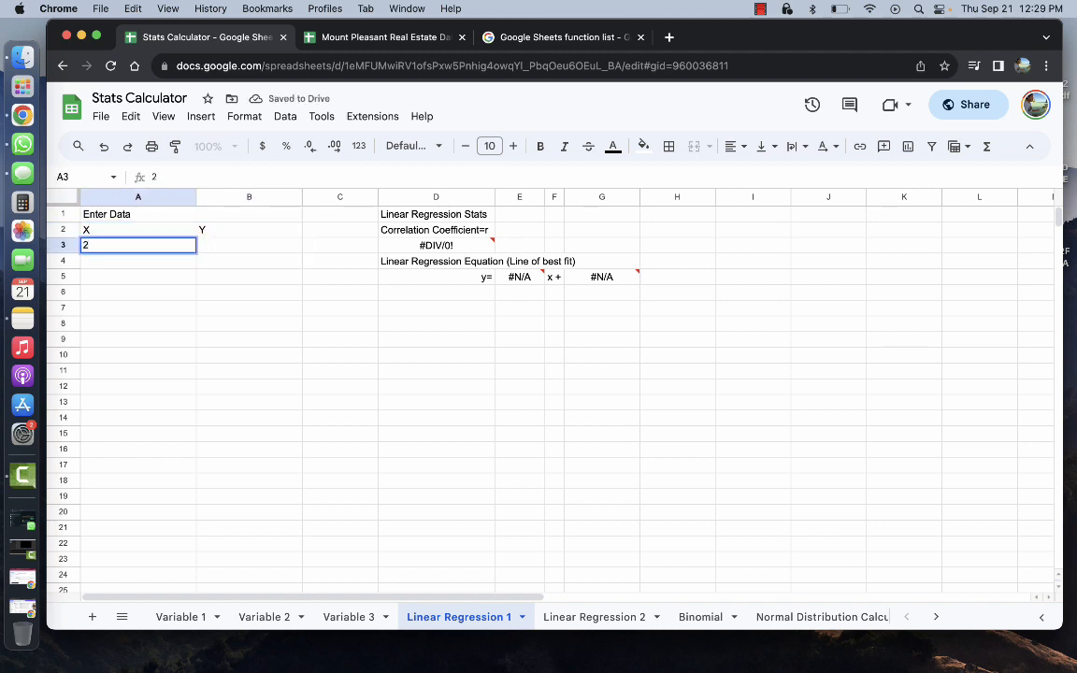
key("Tab")
type("6")
key("Tab")
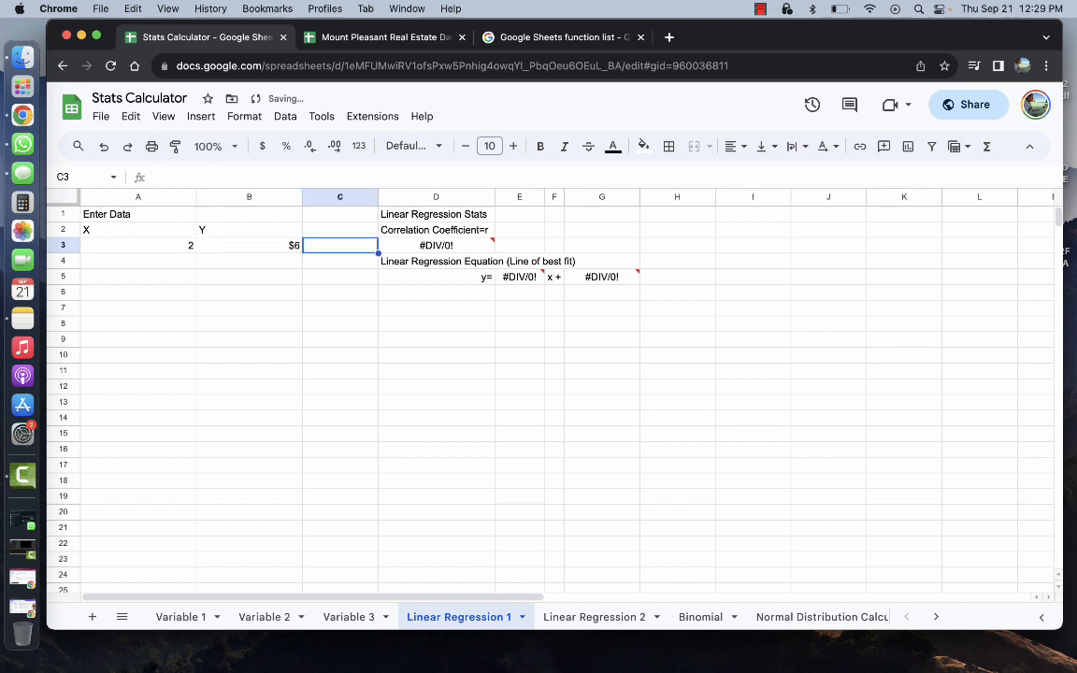
left_click(279, 245)
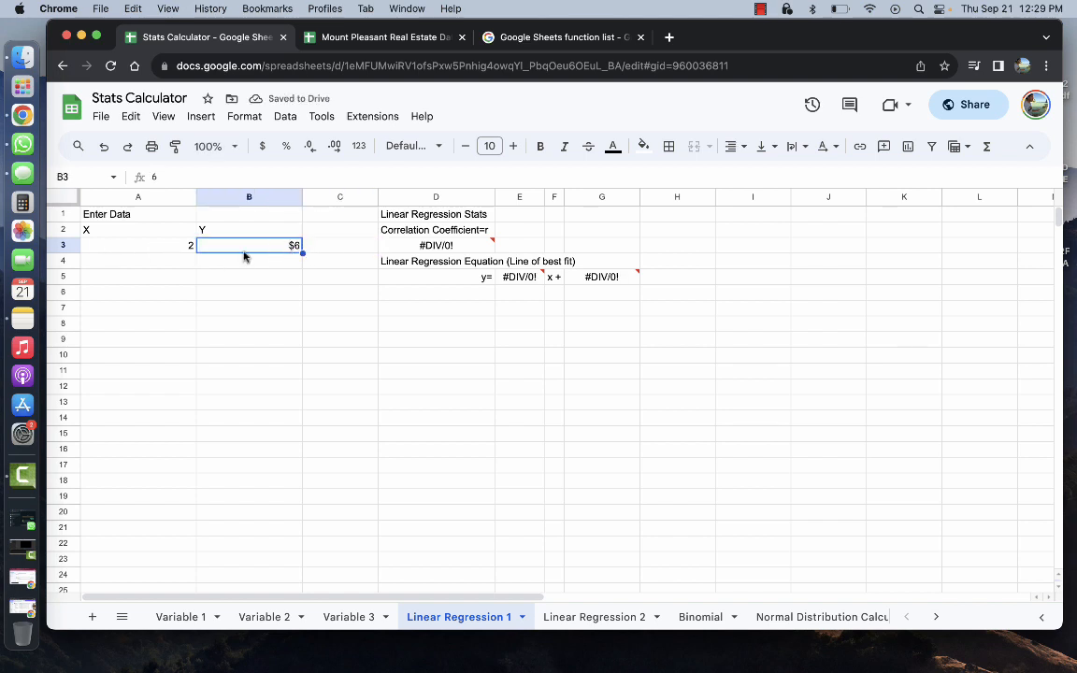
left_click(172, 265)
type("3")
key("Return")
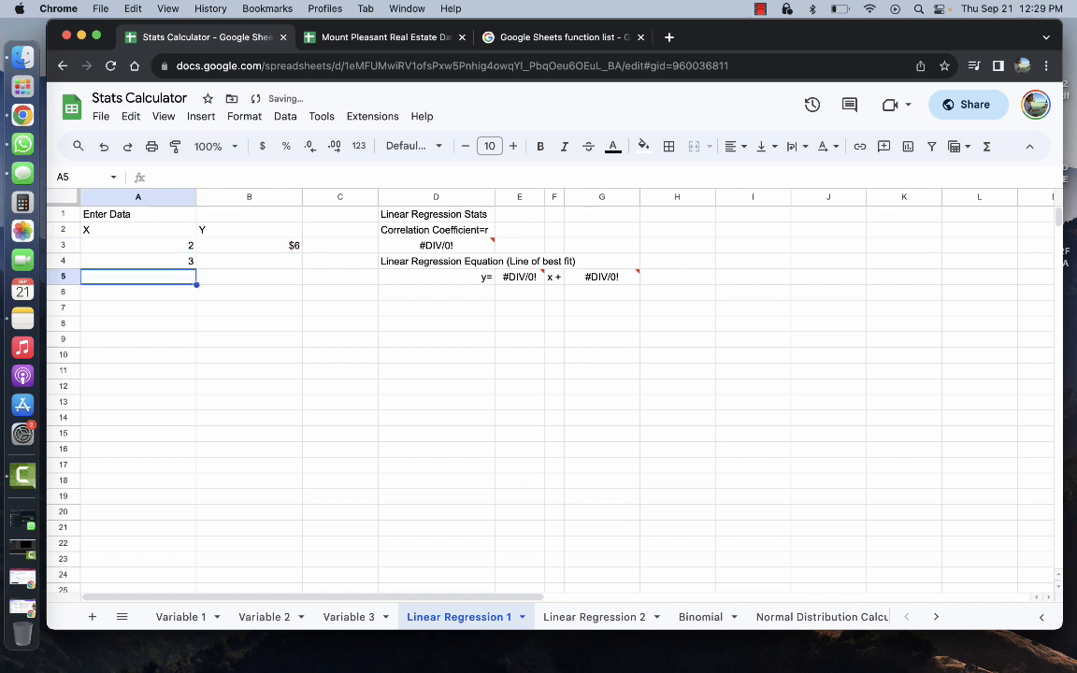
type("4")
key("Tab")
key("Up")
type("10")
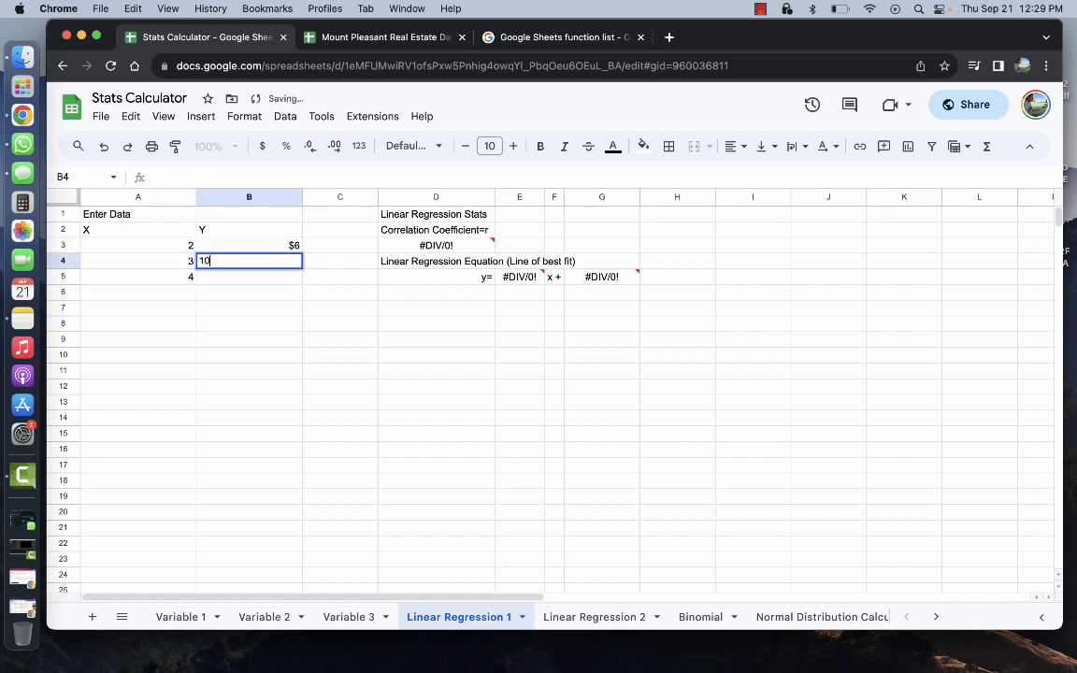
key("Return")
type("13")
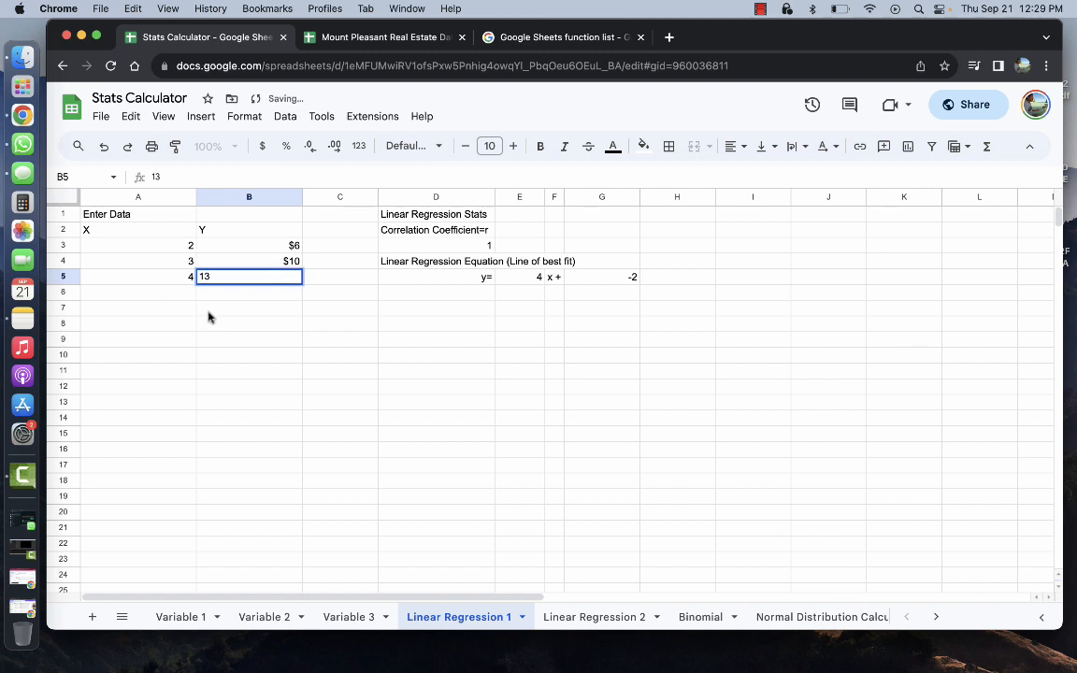
key("Return")
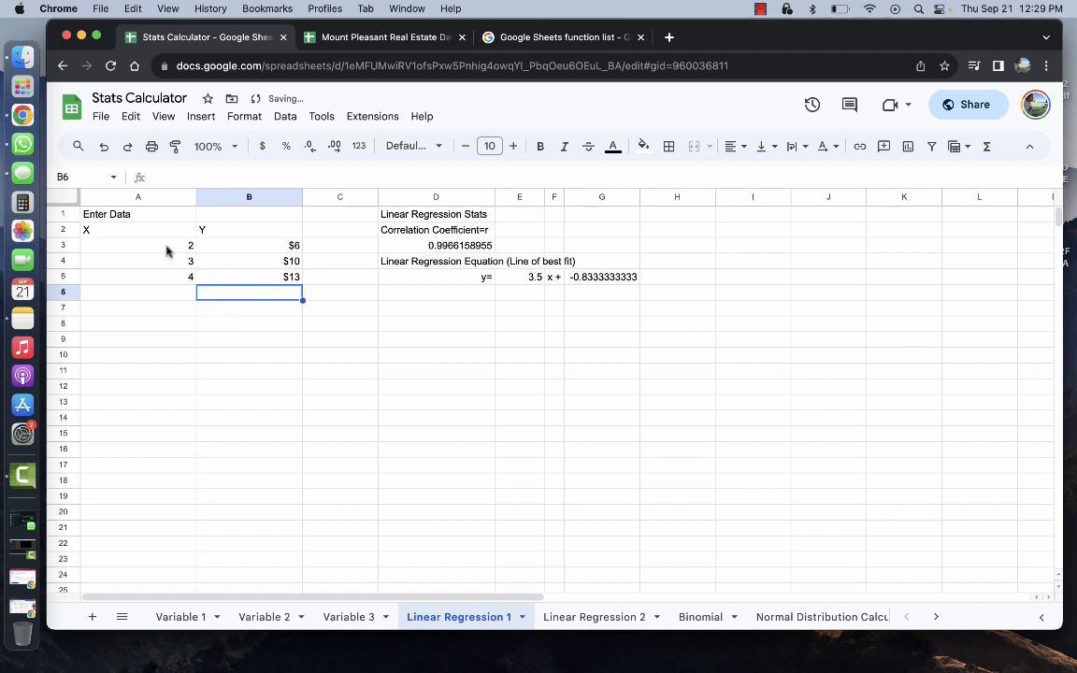
left_click_drag(167, 248, 254, 665)
Remove the dollar formatting from the X and Y data cells, set Automatic number format, and check that B3 shows plain 6
left_click(244, 116)
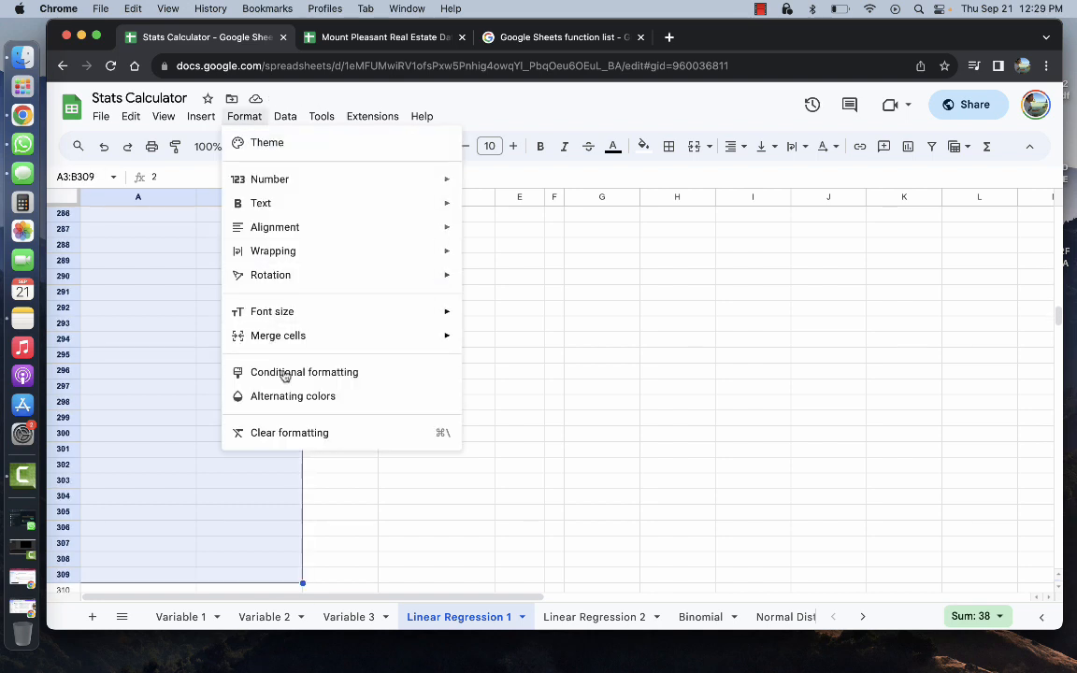
left_click(289, 433)
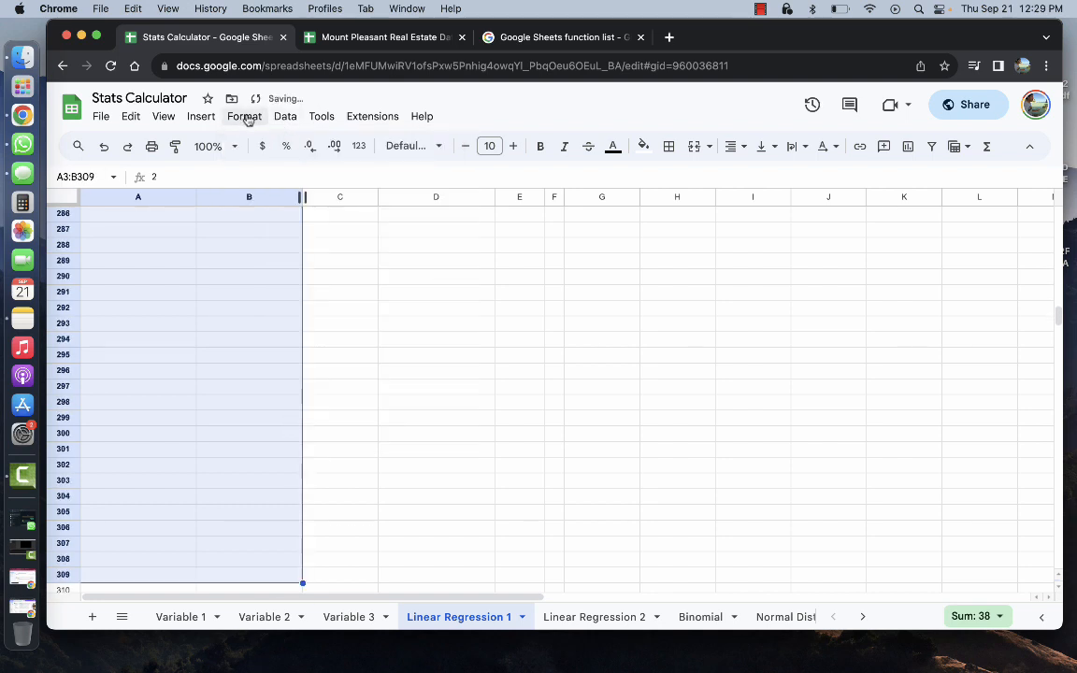
left_click(281, 117)
mouse_move(254, 118)
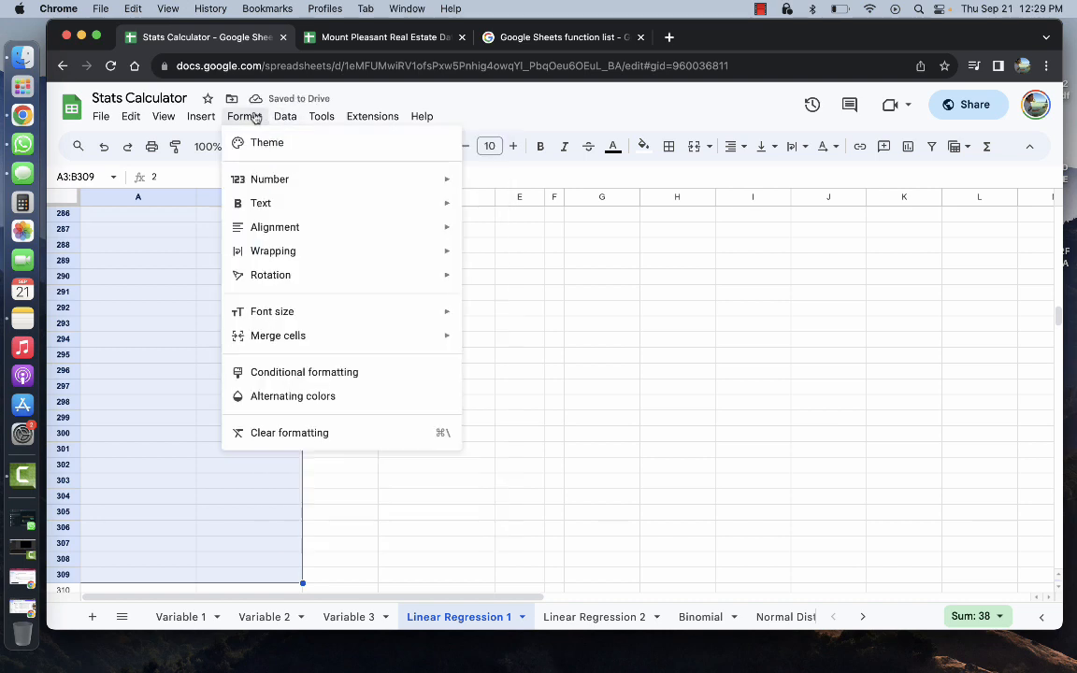
mouse_move(252, 178)
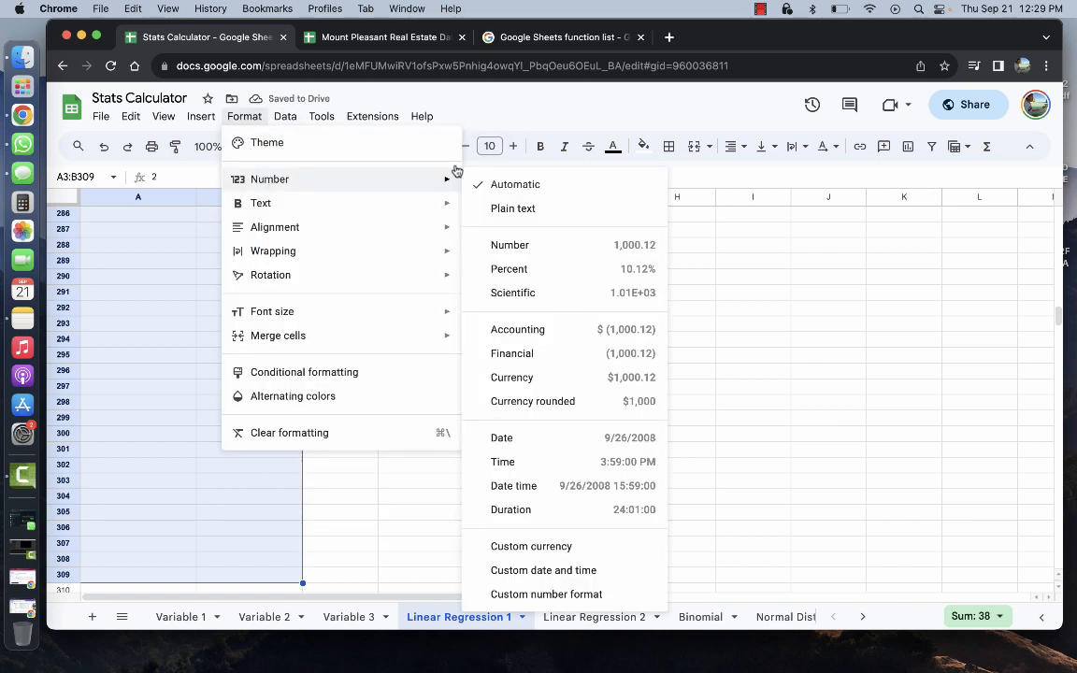
left_click(559, 186)
scroll(206, 338, "up", 20)
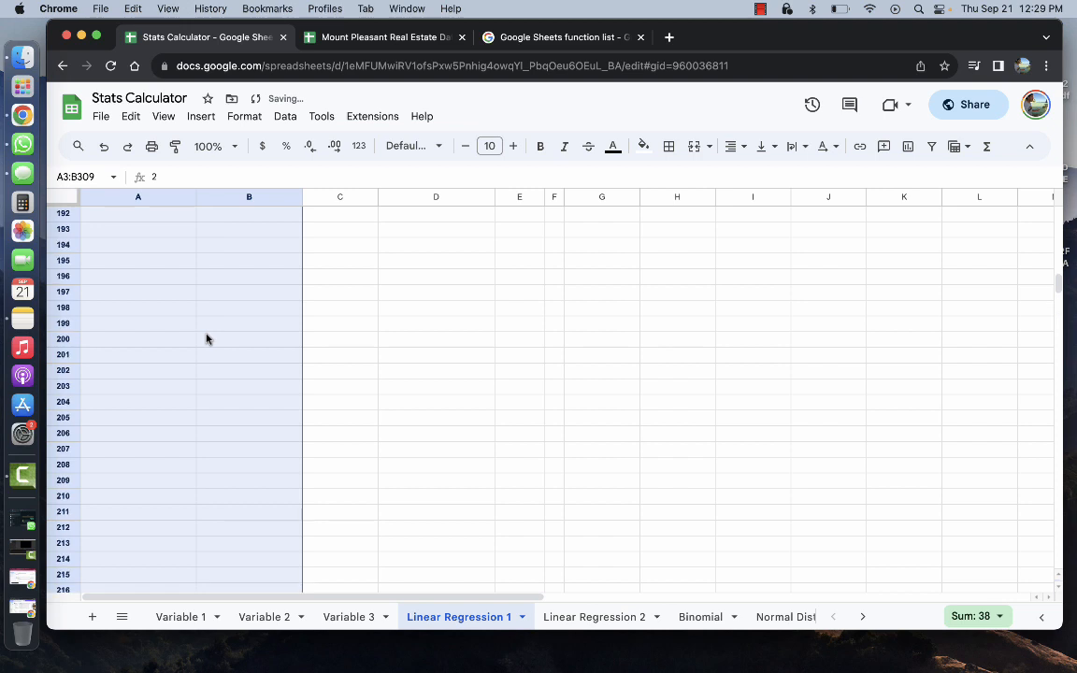
scroll(207, 338, "up", 18)
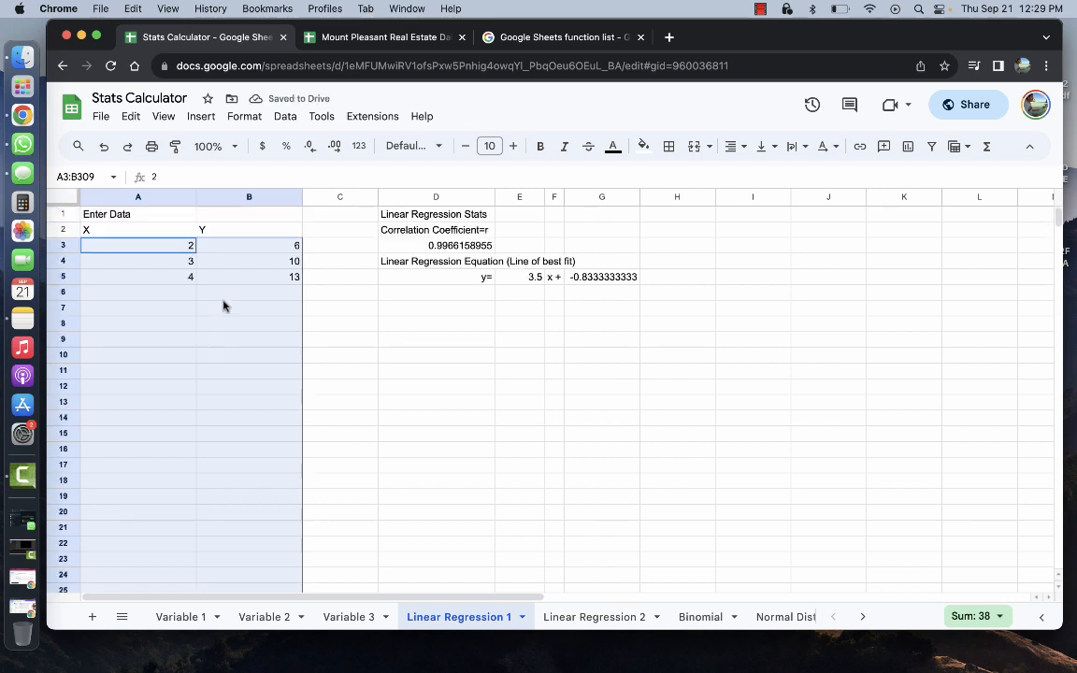
left_click(262, 245)
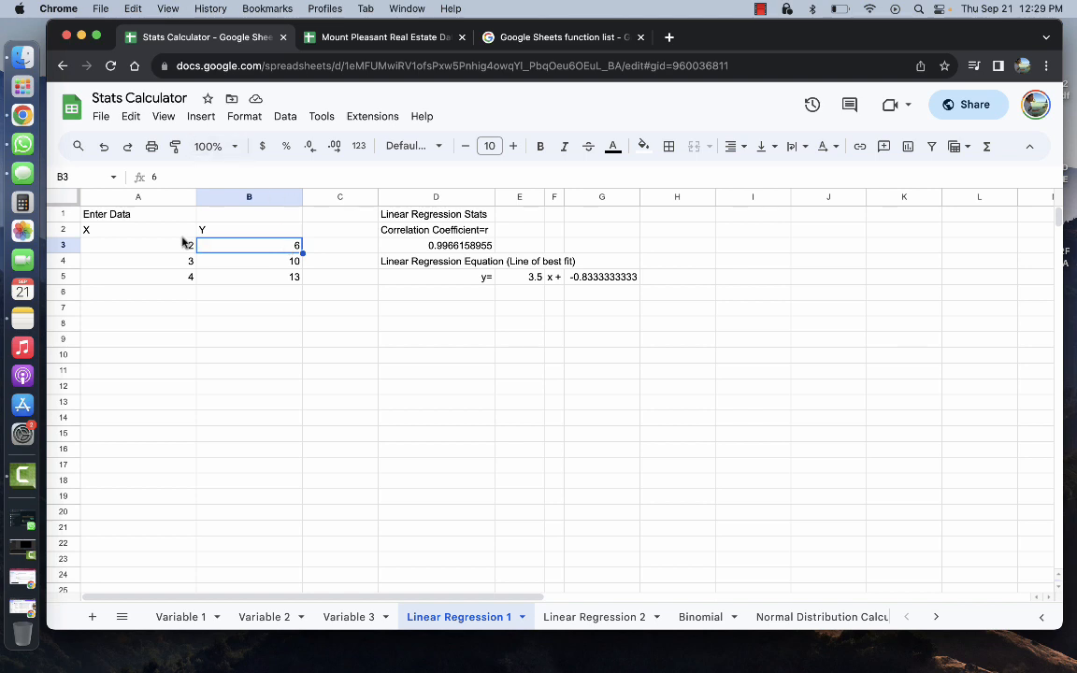
Reselect the emptied X and Y cells, clear formatting again and reapply Automatic number format
left_click_drag(186, 245, 245, 666)
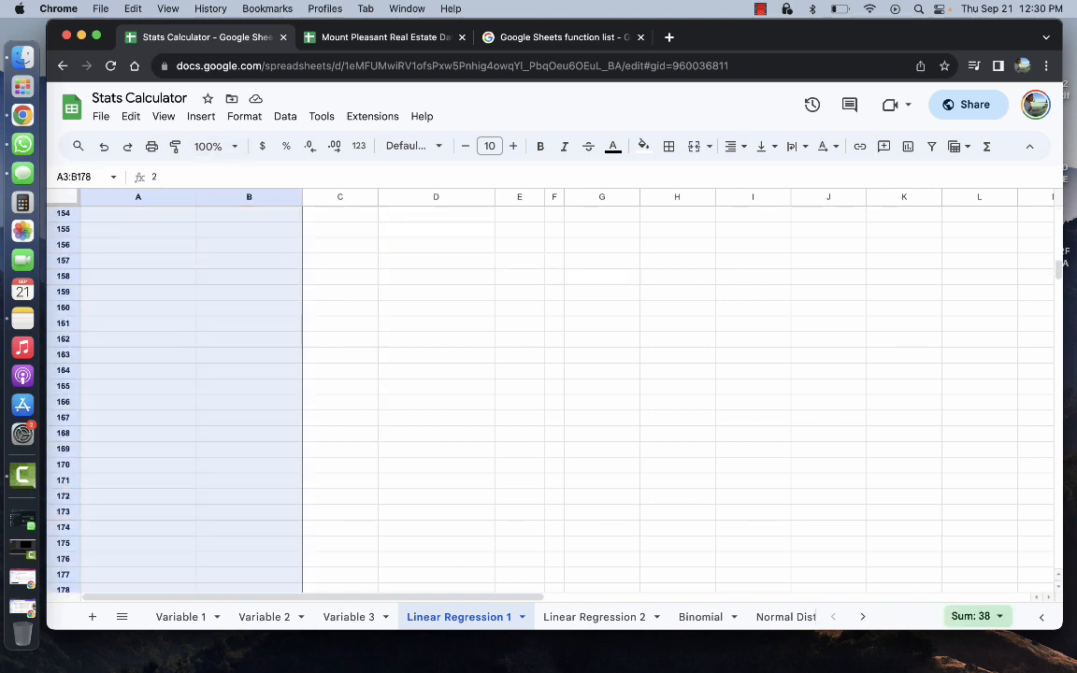
scroll(257, 372, "up", 20)
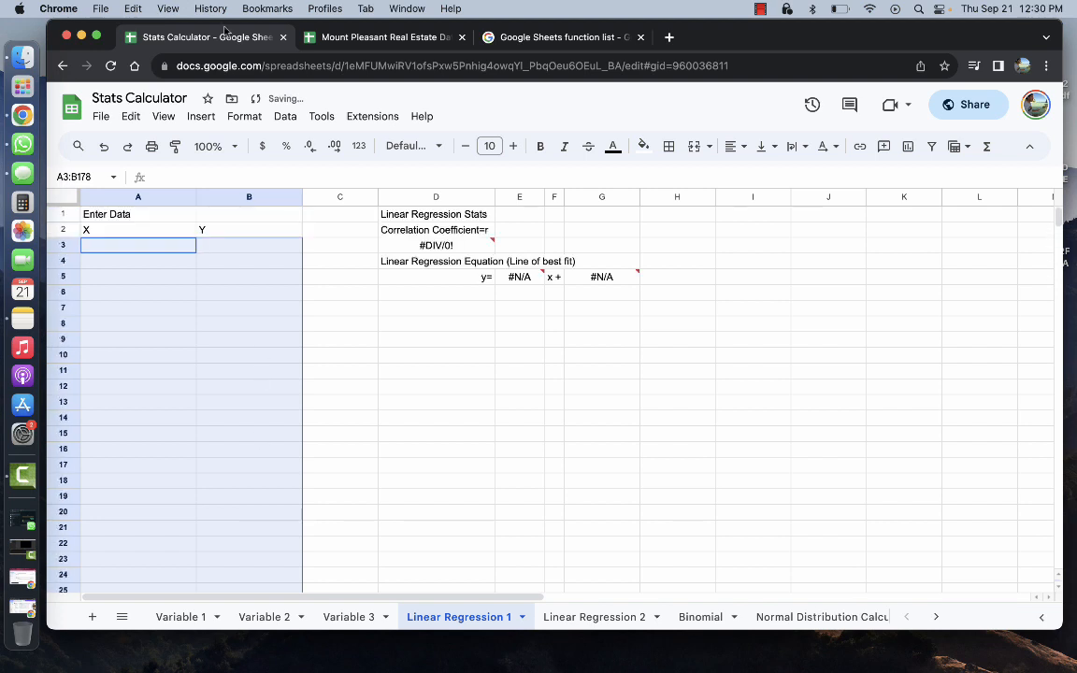
left_click(244, 117)
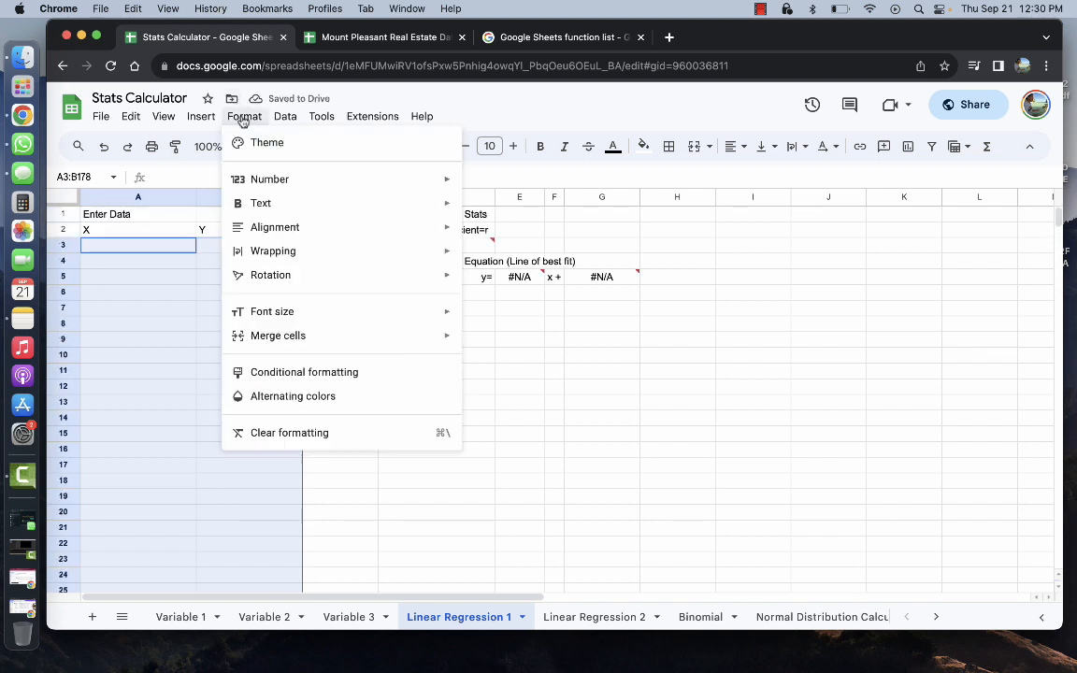
left_click(278, 436)
left_click(244, 116)
mouse_move(353, 176)
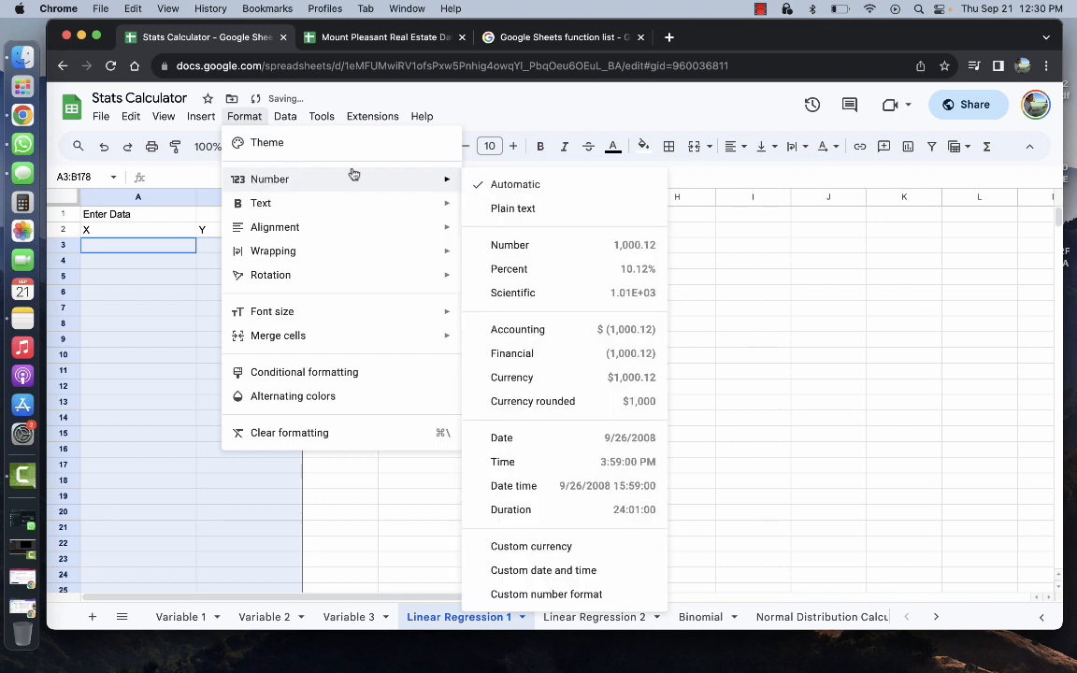
left_click(495, 184)
left_click(159, 250)
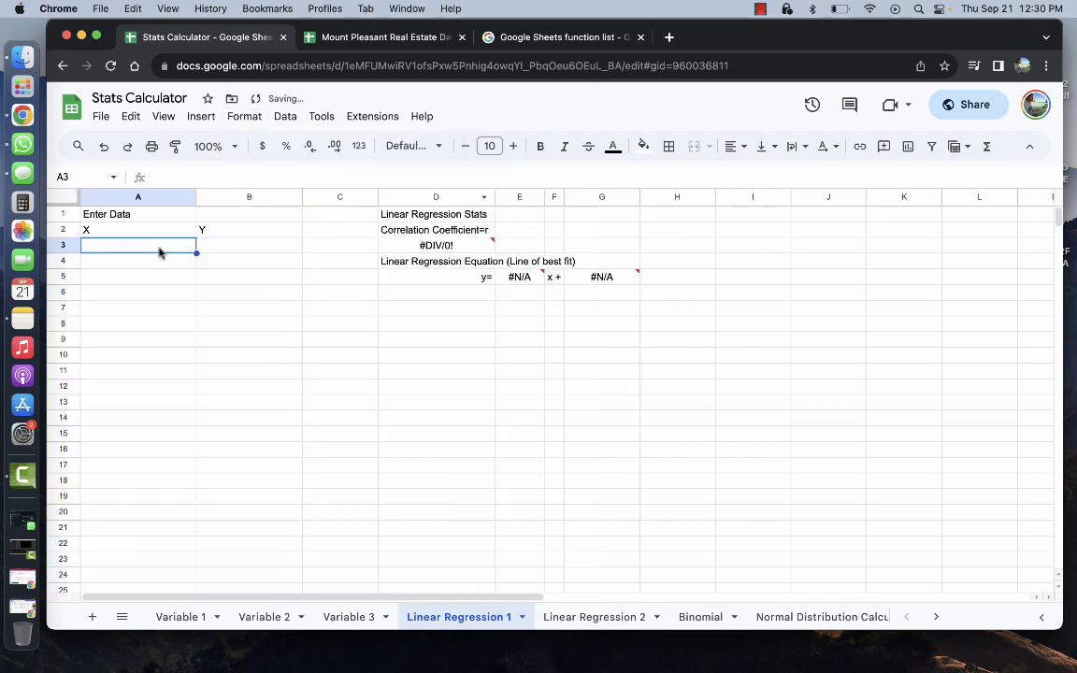
Enter X values 1, 2, 3 in A3:A5
type("1")
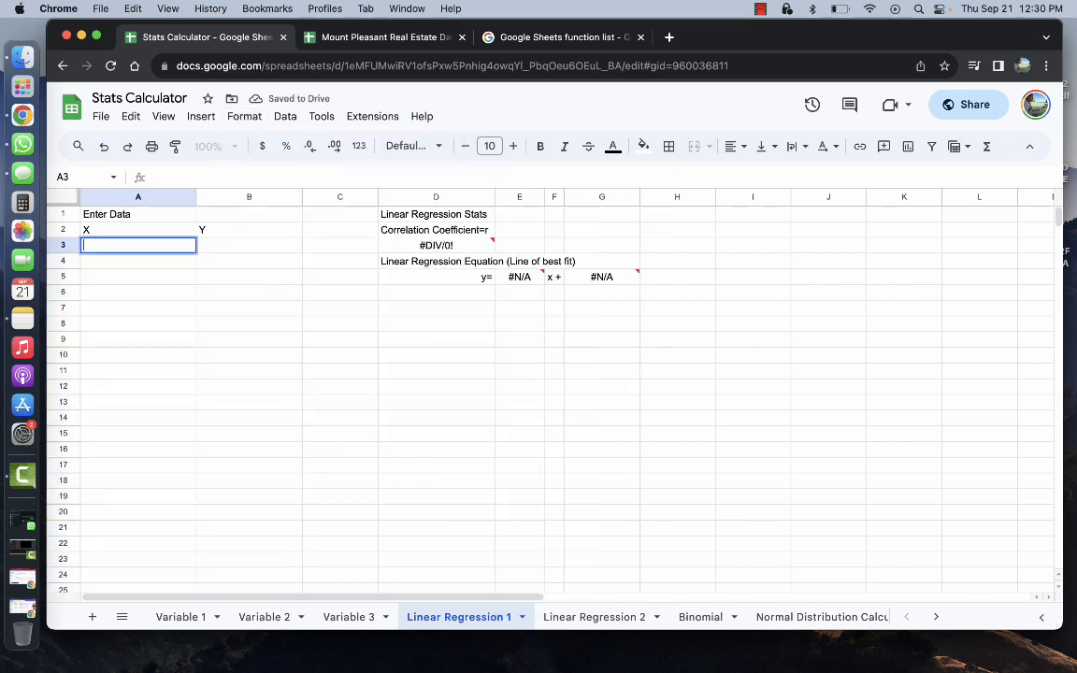
key("Return")
type("2")
key("Return")
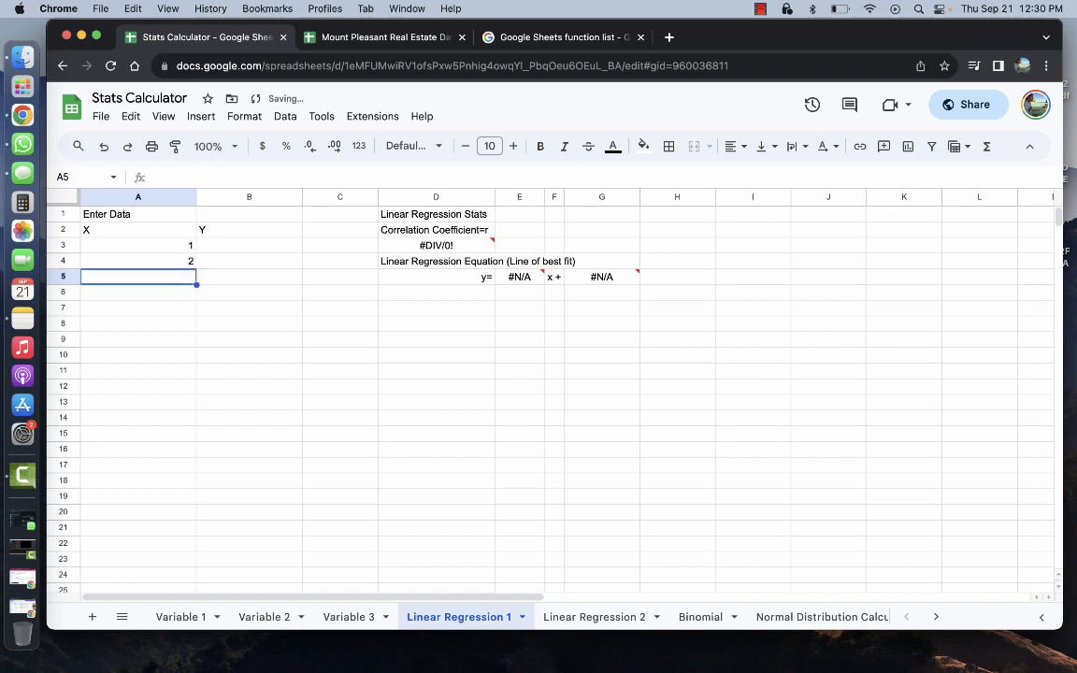
type("3")
key("Right")
key("Up")
key("Up")
Enter Y values 4, 5, 6 in B3:B5
type("4")
key("Return")
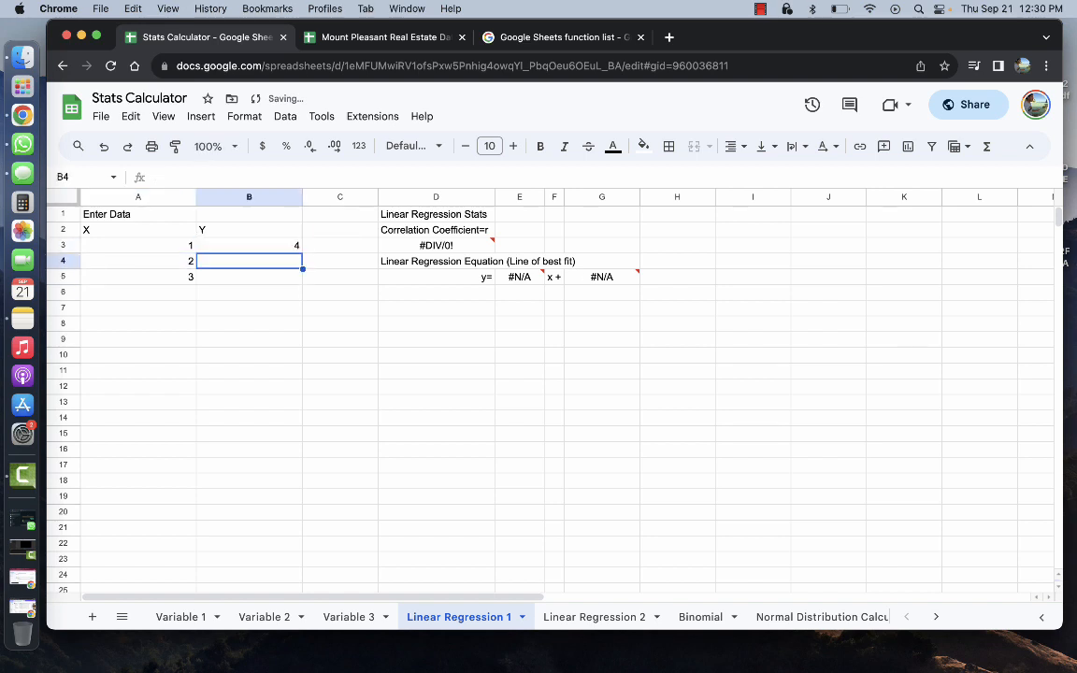
type("5")
key("Return")
type("6")
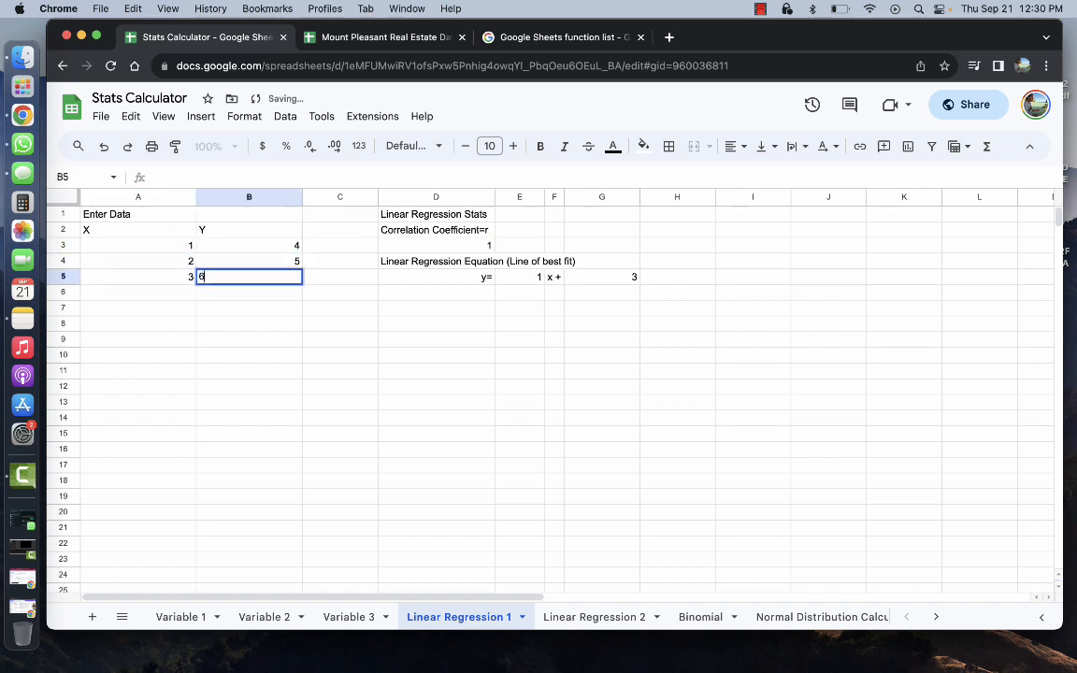
key("Return")
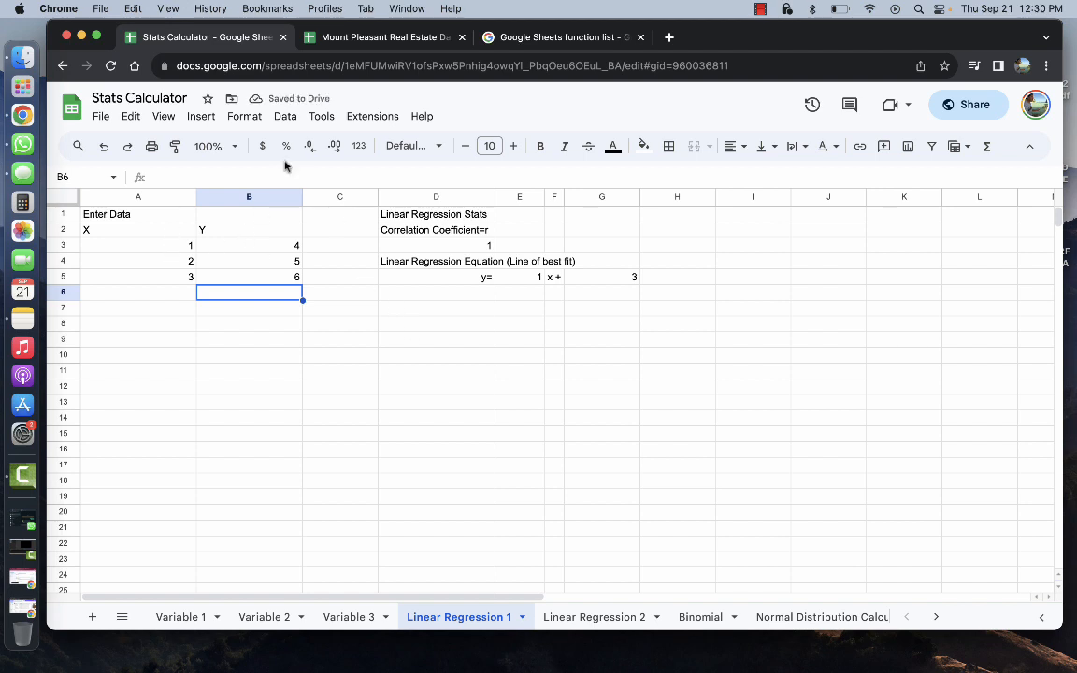
Switch to Linear Regression 2 and back to confirm r = 1 and y = 1x + 3
left_click(201, 115)
left_click(201, 115)
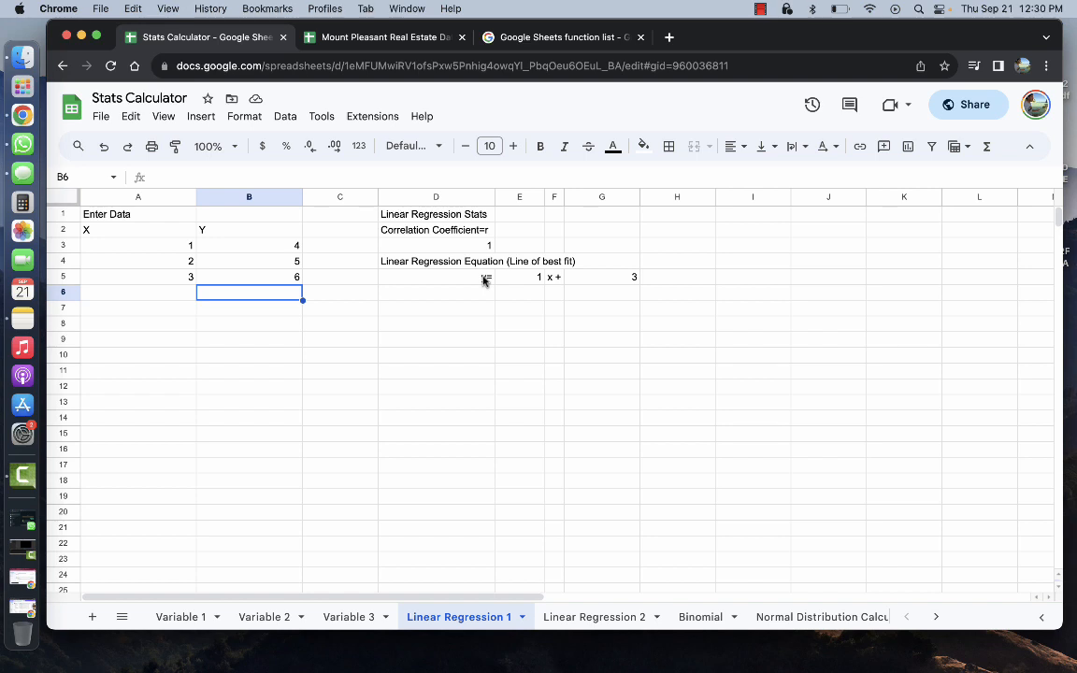
left_click(579, 617)
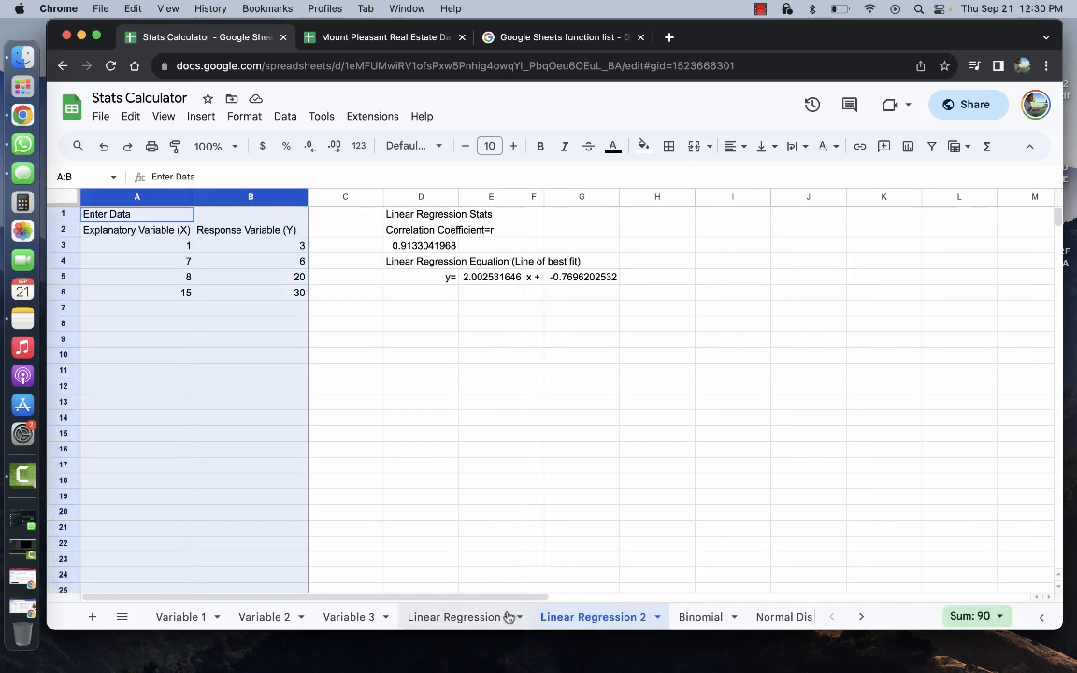
left_click(474, 614)
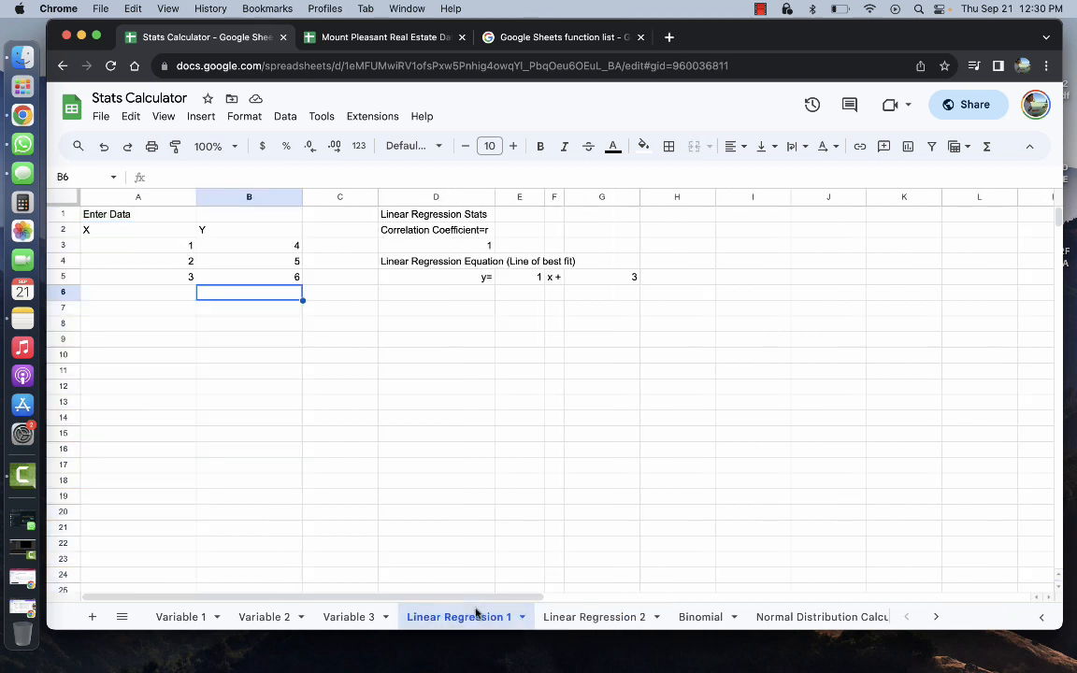